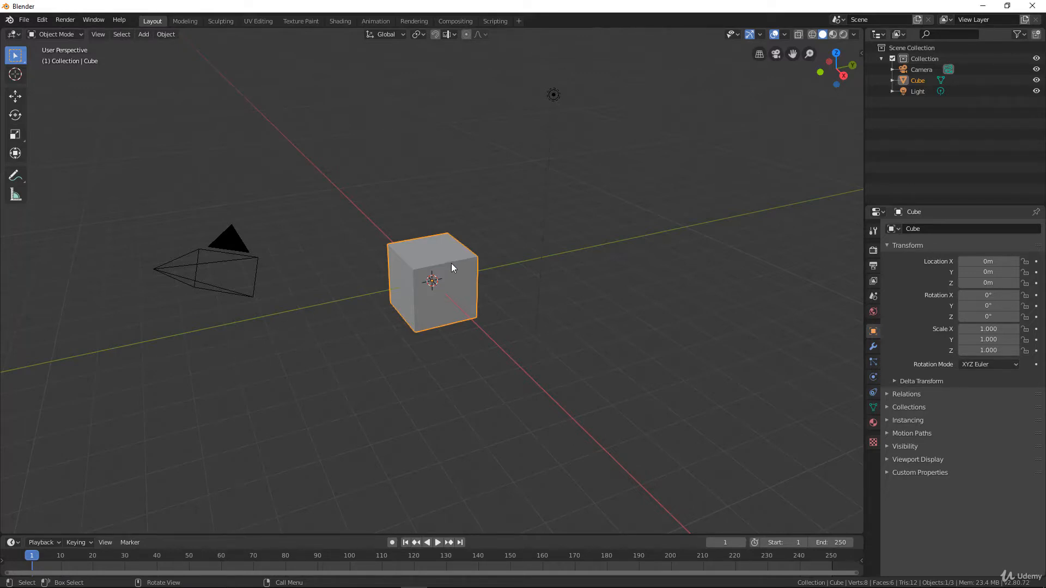
# - Delete all default objects from the scene: the cube, the camera and the light
pyautogui.press('a')
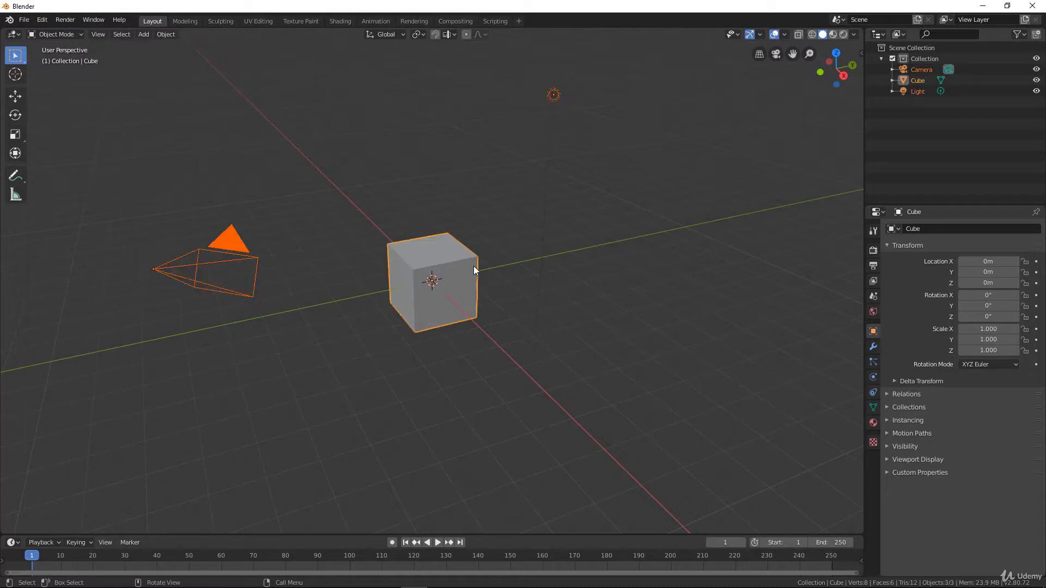
pyautogui.press('x')
pyautogui.click(473, 266)
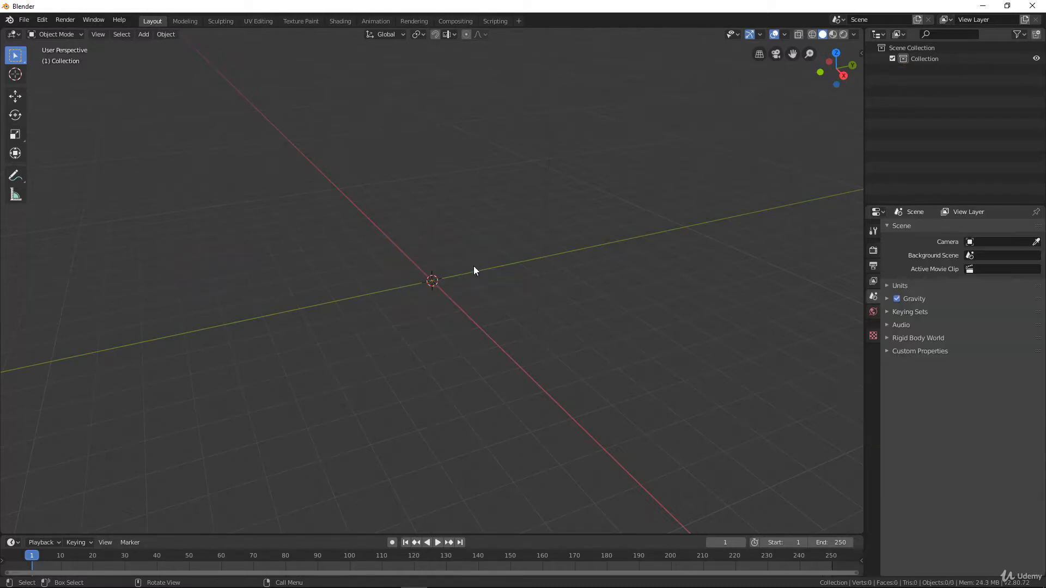
# - Start the Shortcut VUr key display and hide the viewport sidebar
pyautogui.click(862, 49)
pyautogui.click(858, 107)
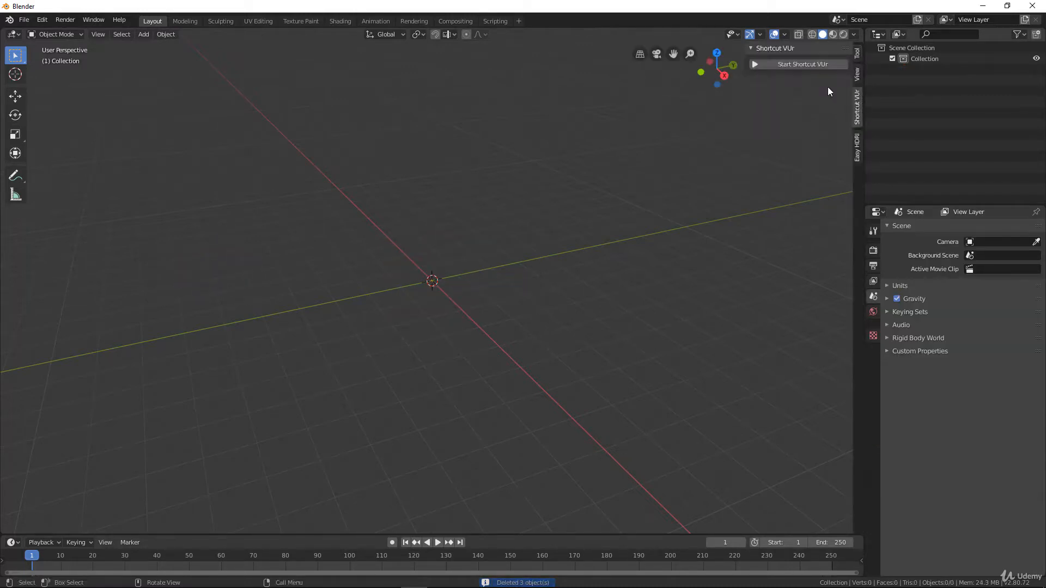
pyautogui.click(813, 63)
pyautogui.moveTo(746, 51); pyautogui.dragTo(850, 52)
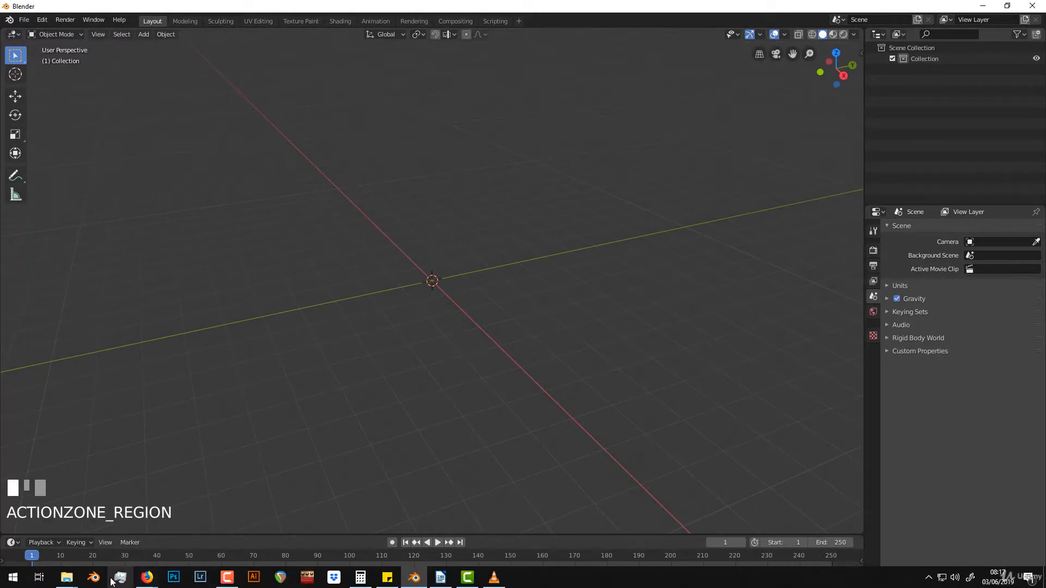
# - Switch to the 3.9-Basic Modeling Exercises in Edit Mode 2-Apple folder, view ref.jpg and close the photo viewer
pyautogui.moveTo(67, 577)
pyautogui.click(132, 508)
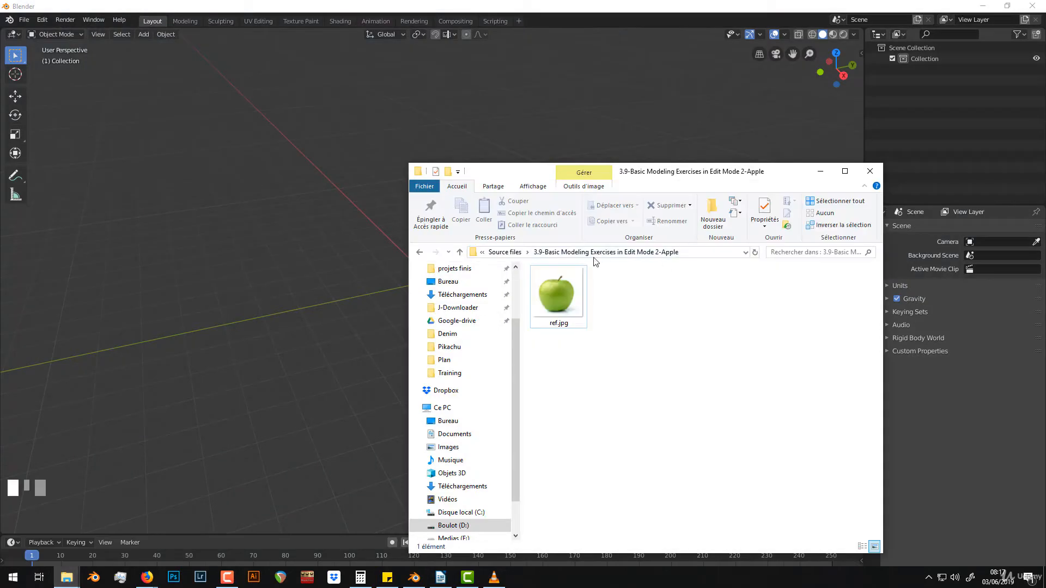
pyautogui.doubleClick(559, 286)
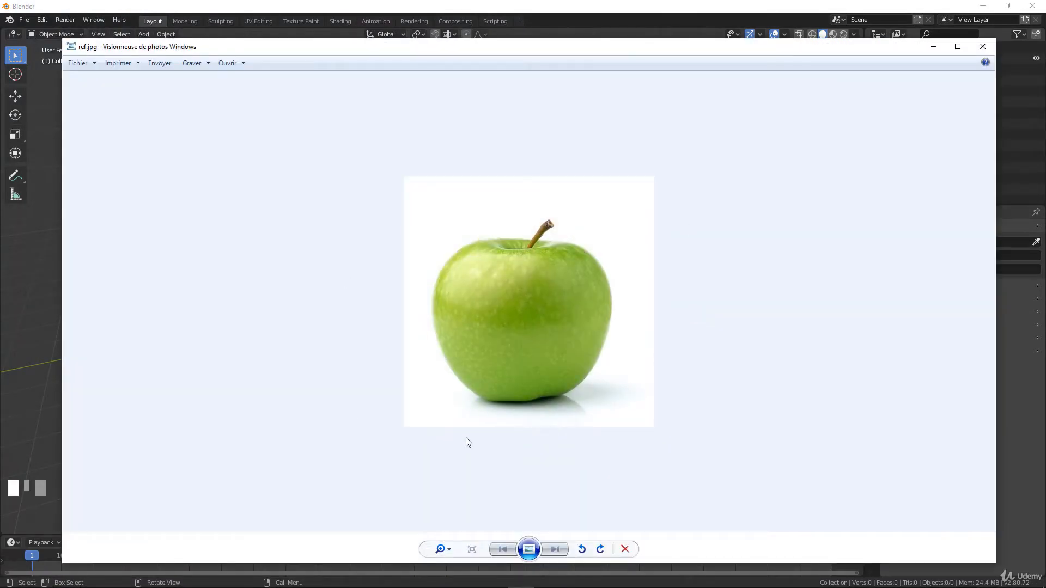
pyautogui.click(983, 46)
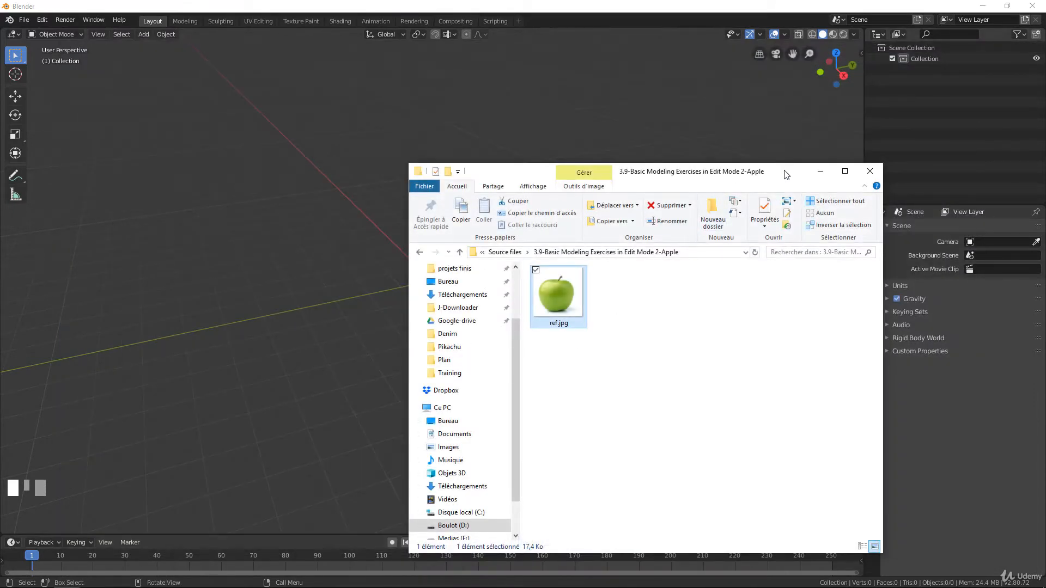
# - Bring ref.jpg from the folder window into Blender's 3D viewport as a reference image, and minimize the folder window
pyautogui.moveTo(787, 174); pyautogui.dragTo(896, 175)
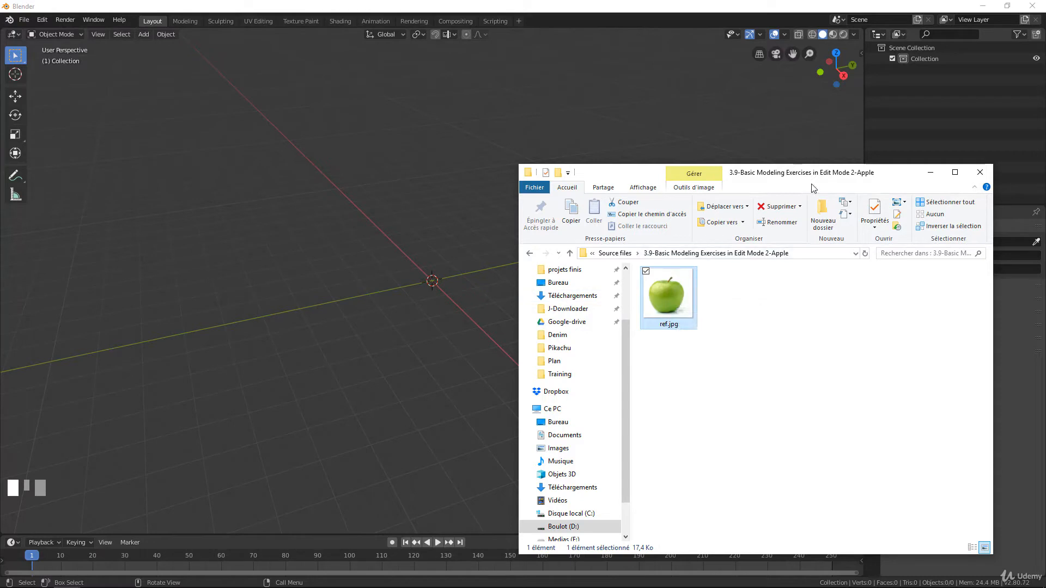
pyautogui.moveTo(673, 292); pyautogui.dragTo(438, 287)
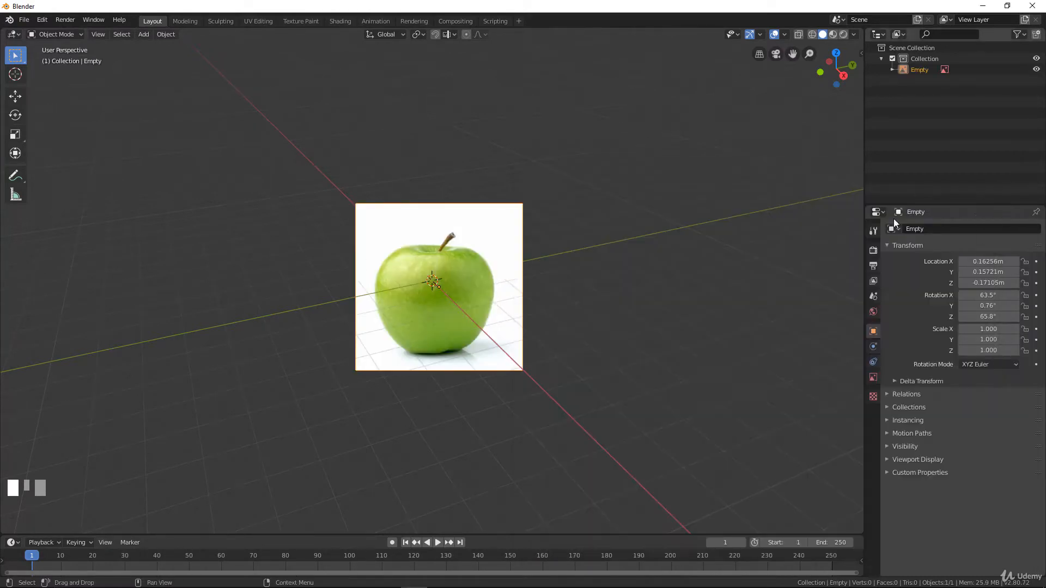
pyautogui.click(930, 172)
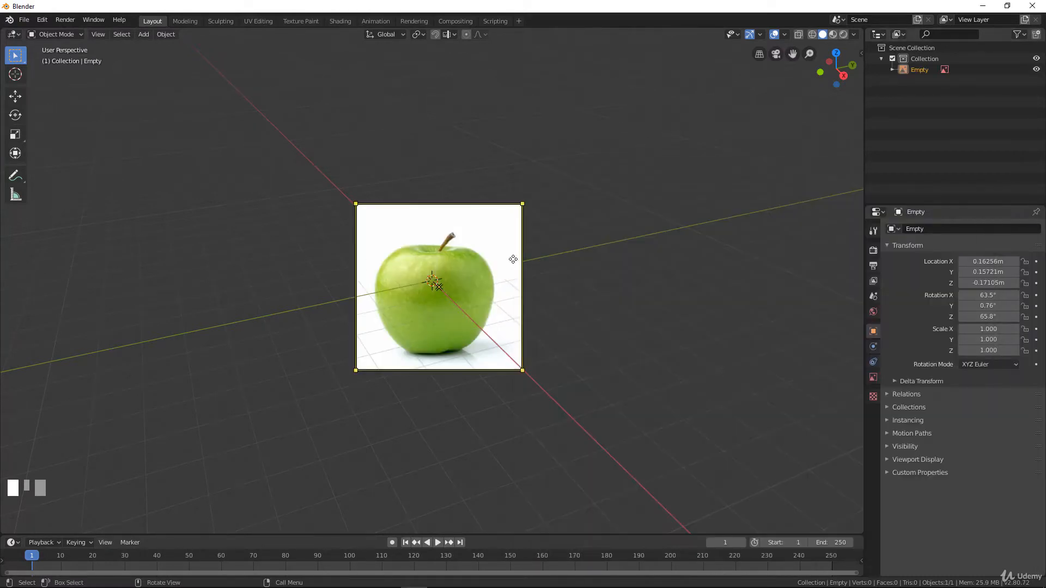
# - Clear the rotation and location of the apple reference image
pyautogui.moveTo(514, 260); pyautogui.dragTo(518, 198, button='middle')
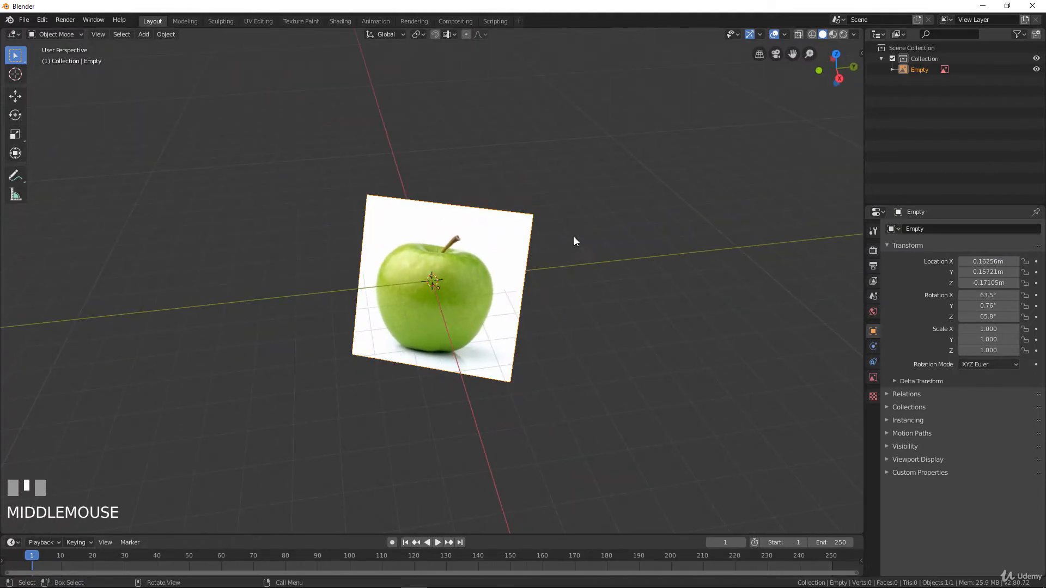
pyautogui.moveTo(550, 311)
pyautogui.mouseDown(button='middle')
pyautogui.moveTo(661, 305)
pyautogui.moveTo(543, 323)
pyautogui.mouseUp(button='middle')
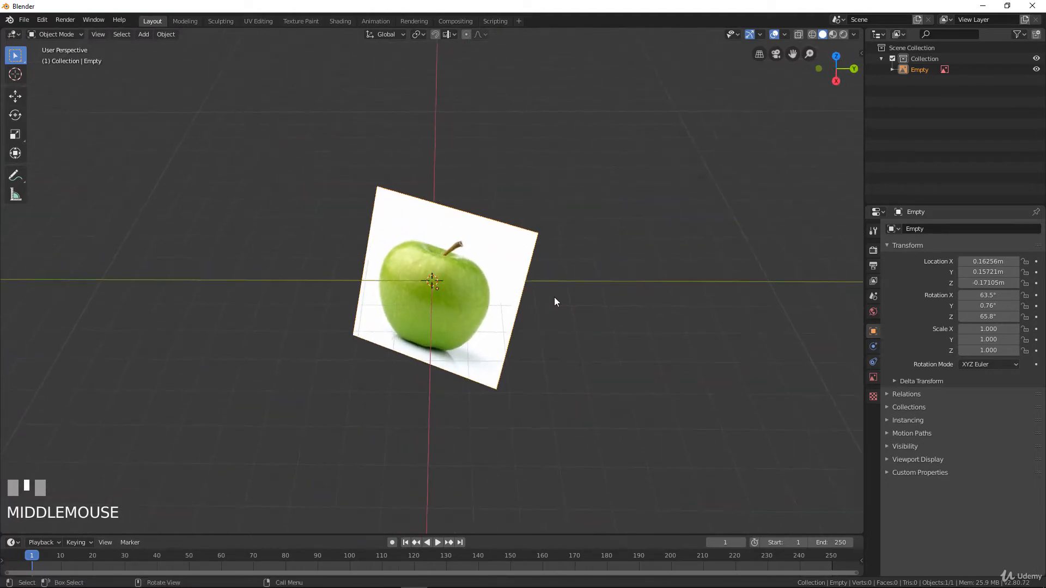
pyautogui.moveTo(570, 279); pyautogui.dragTo(612, 276, button='middle')
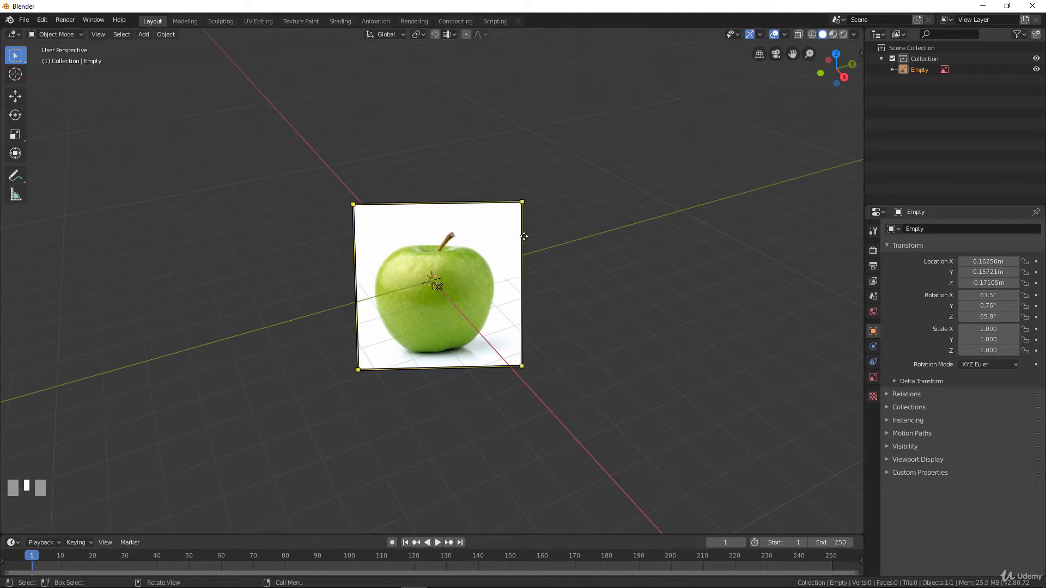
pyautogui.moveTo(524, 237)
pyautogui.mouseDown(button='middle')
pyautogui.moveTo(567, 236)
pyautogui.moveTo(529, 237)
pyautogui.mouseUp(button='middle')
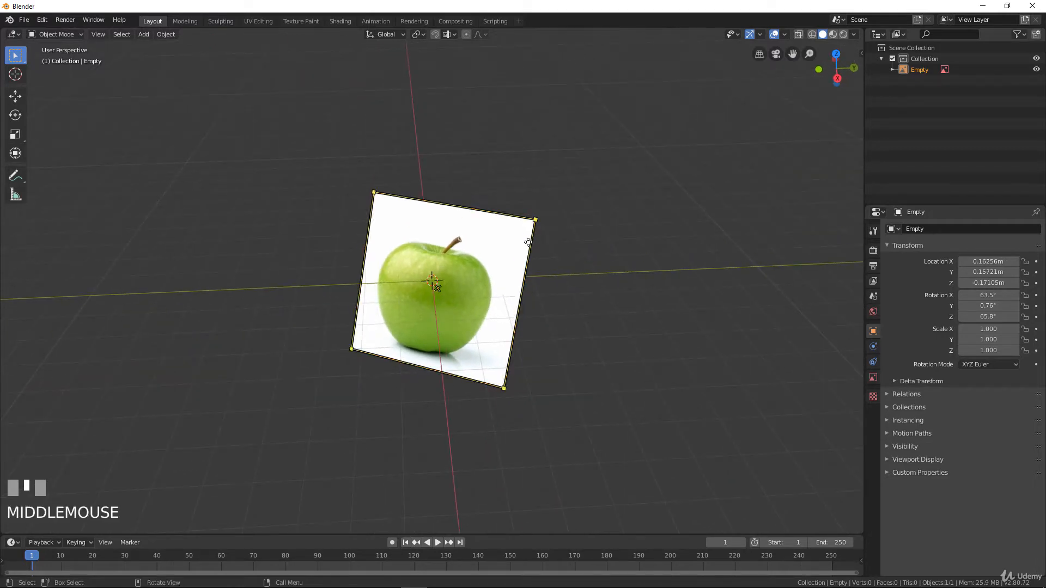
pyautogui.moveTo(529, 242); pyautogui.dragTo(649, 256)
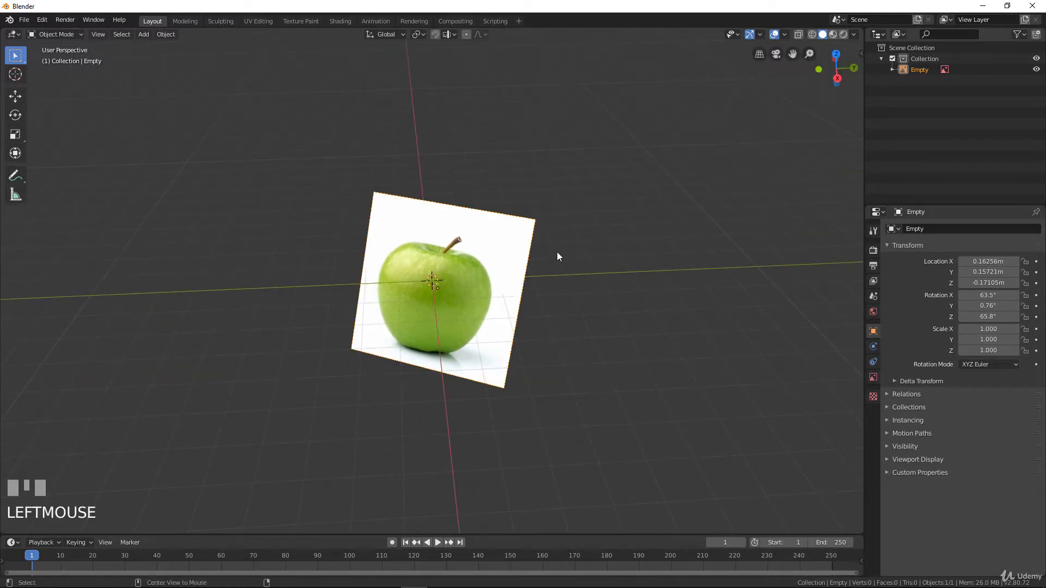
pyautogui.hotkey('alt', 'r')
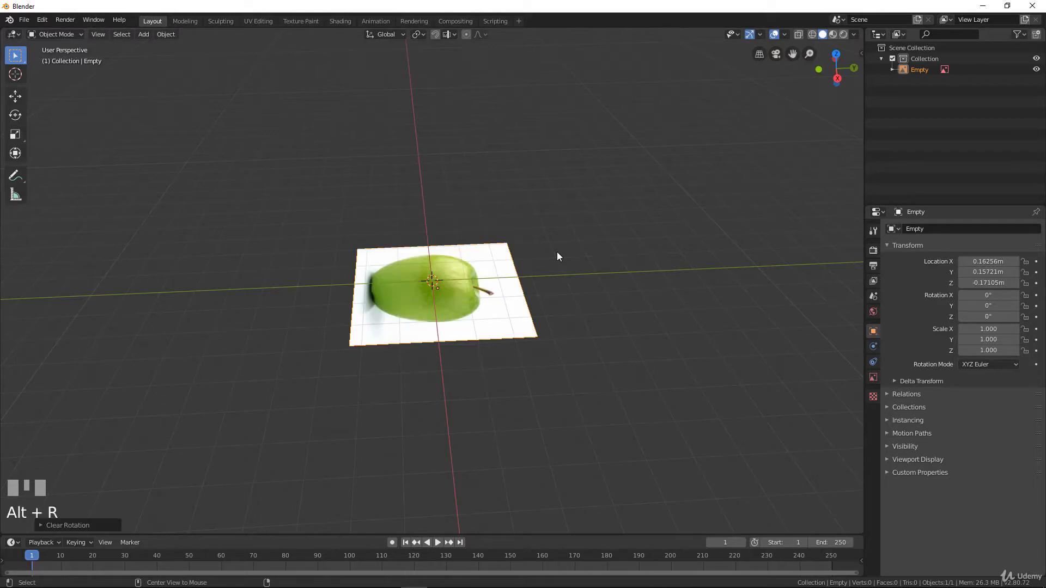
pyautogui.hotkey('alt', 'g')
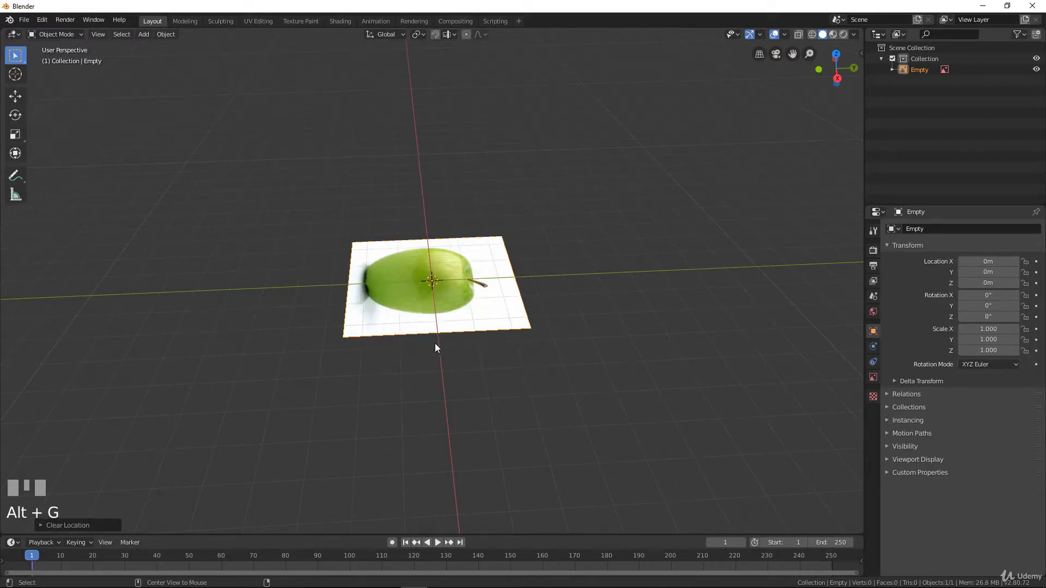
# - Rotate the apple reference image 90° about the X axis to stand it upright
pyautogui.moveTo(436, 345); pyautogui.dragTo(548, 395, button='middle')
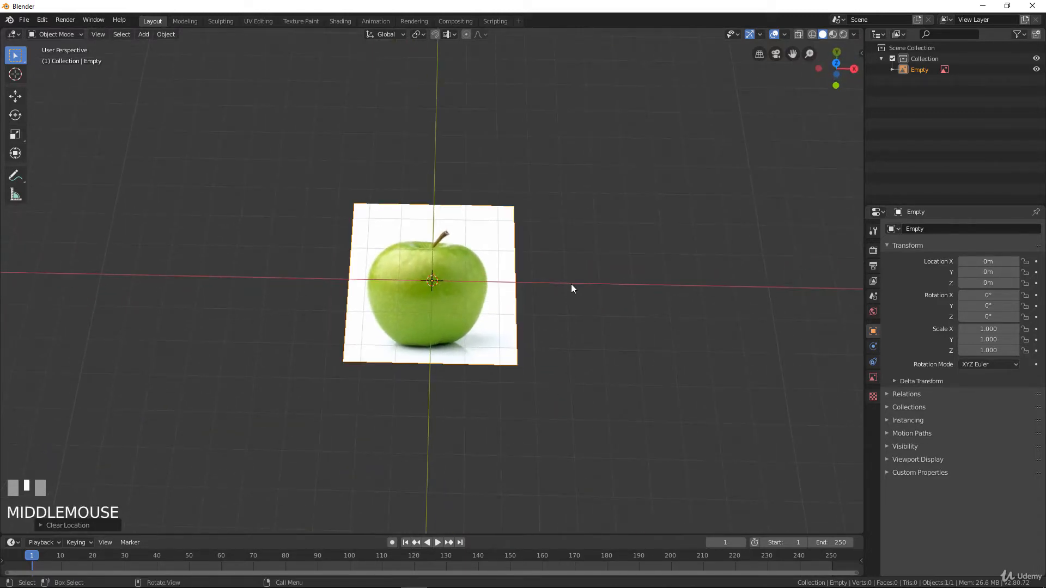
pyautogui.write('rx')
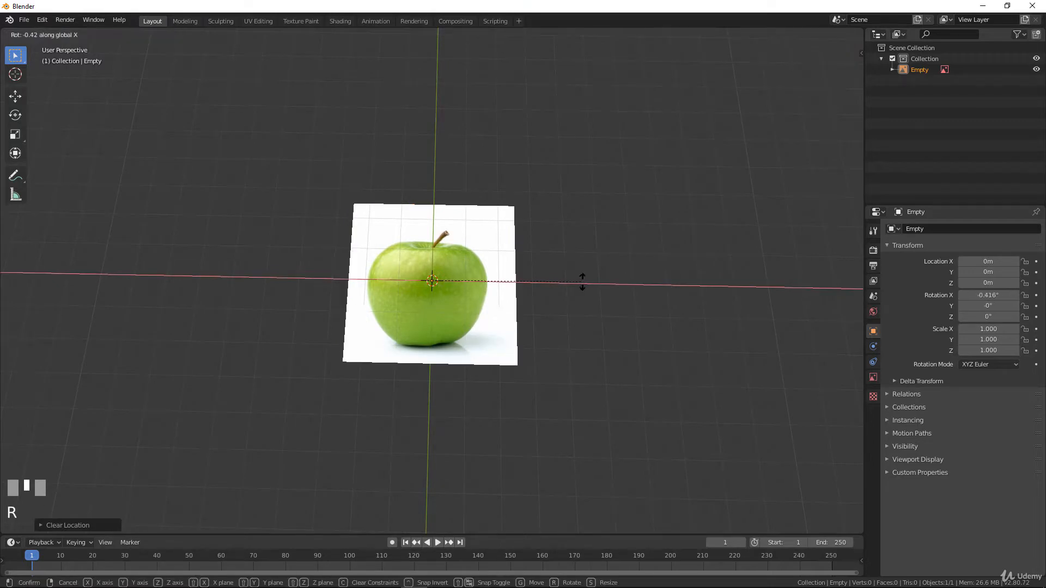
pyautogui.write('90')
pyautogui.click(582, 283)
pyautogui.moveTo(512, 357); pyautogui.dragTo(519, 279, button='middle')
pyautogui.scroll(-2, 441, 294)
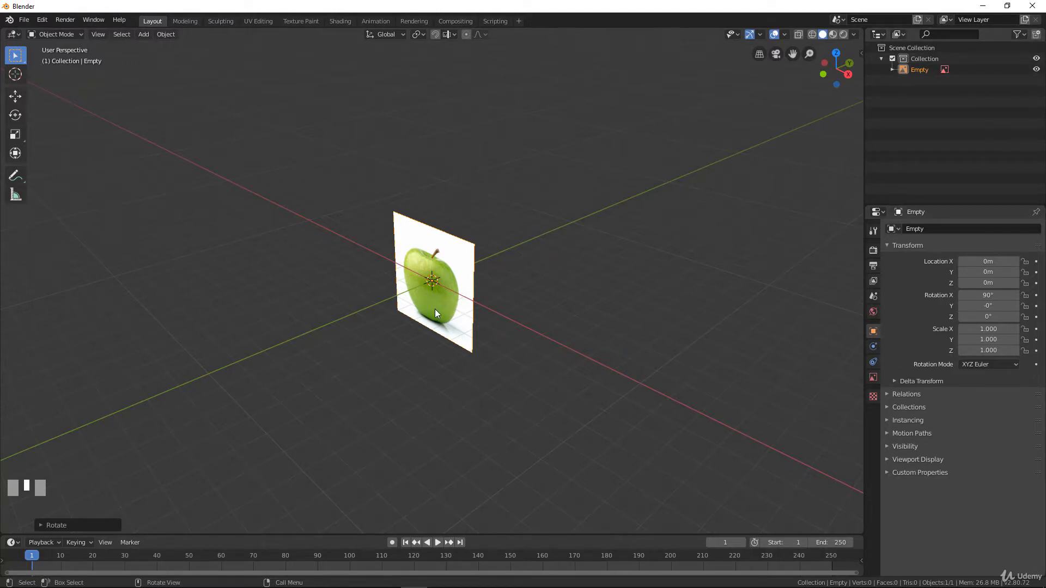
# - Open the image empty's data settings and move the reference image back along the positive Y axis by about 14 m
pyautogui.click(874, 377)
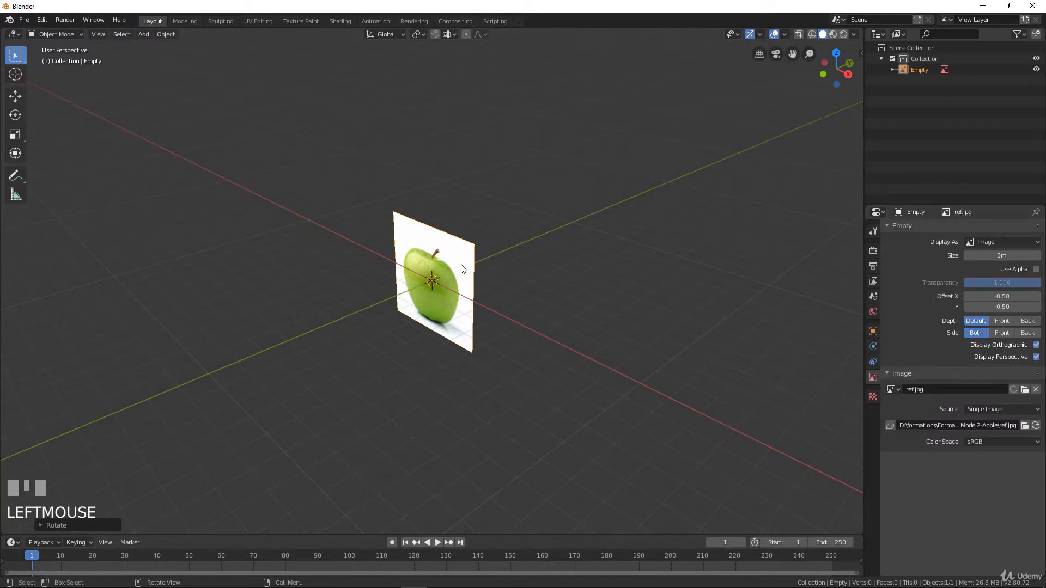
pyautogui.press('g')
pyautogui.press('y')
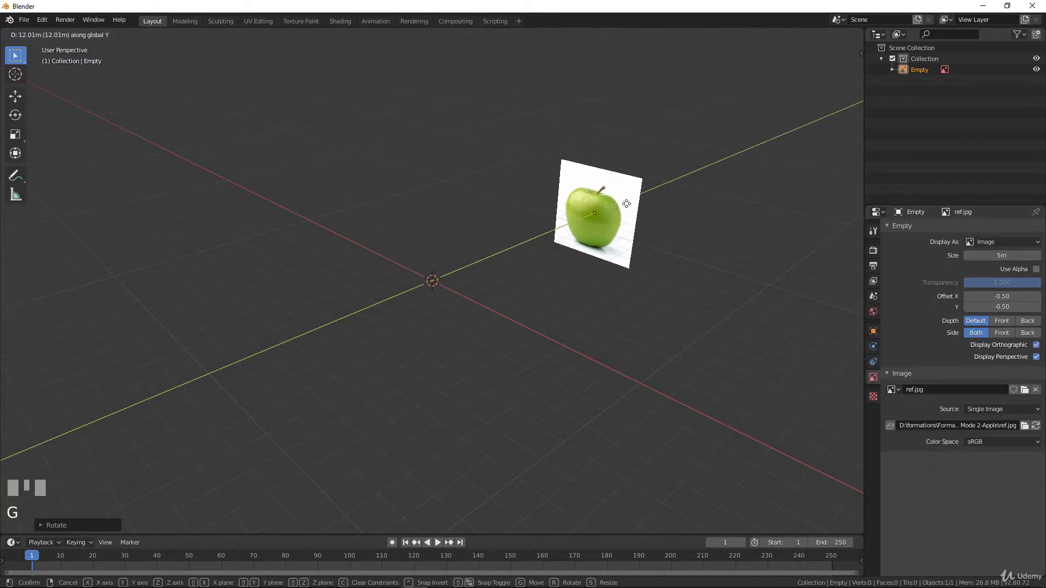
pyautogui.click(627, 204)
pyautogui.moveTo(484, 299); pyautogui.dragTo(482, 286, button='middle')
pyautogui.press('g')
pyautogui.press('y')
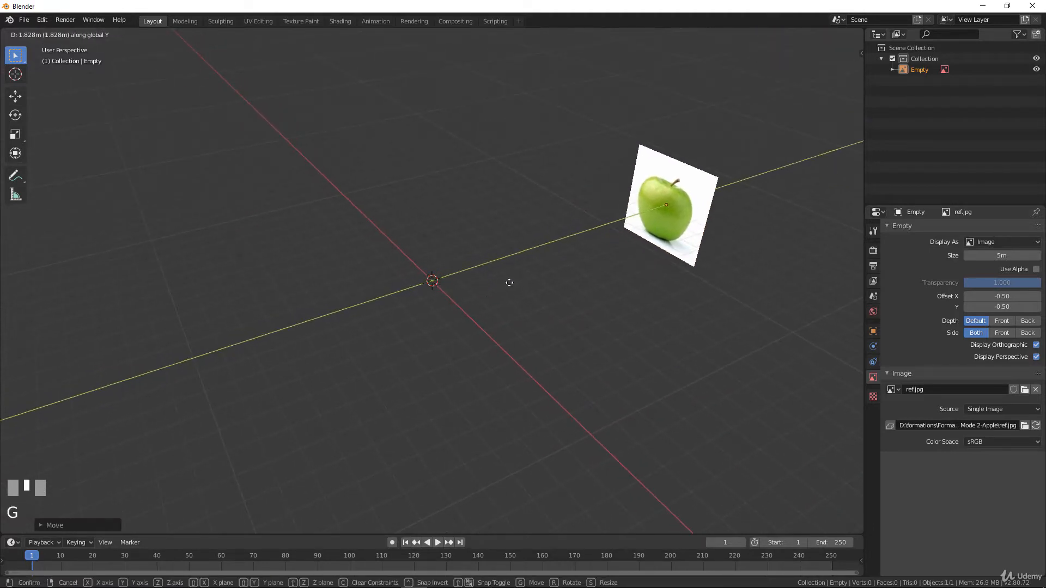
pyautogui.click(507, 281)
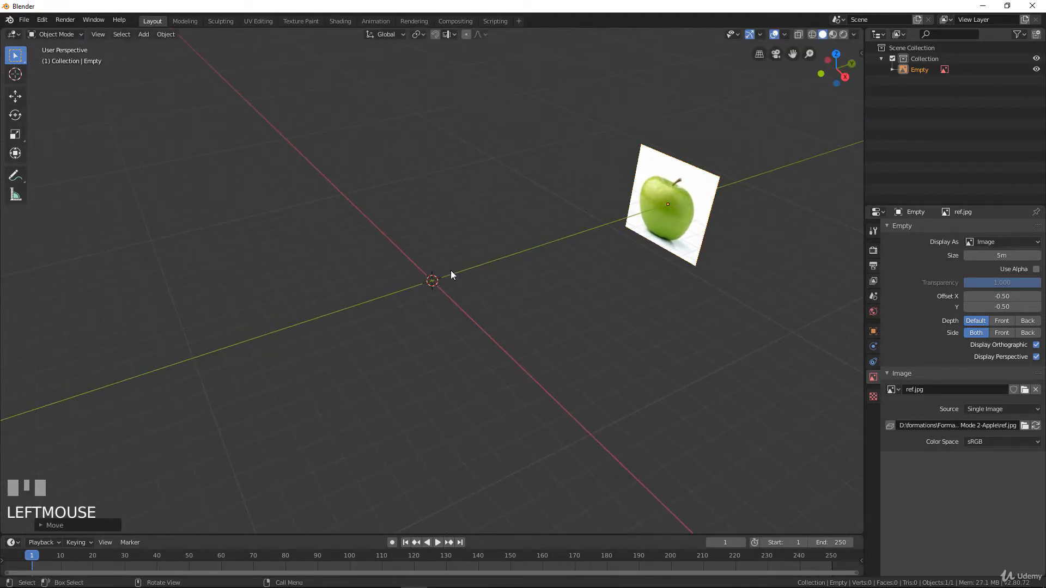
# - Switch the viewport to the front orthographic view and frame the apple reference image
pyautogui.press('KP_5')
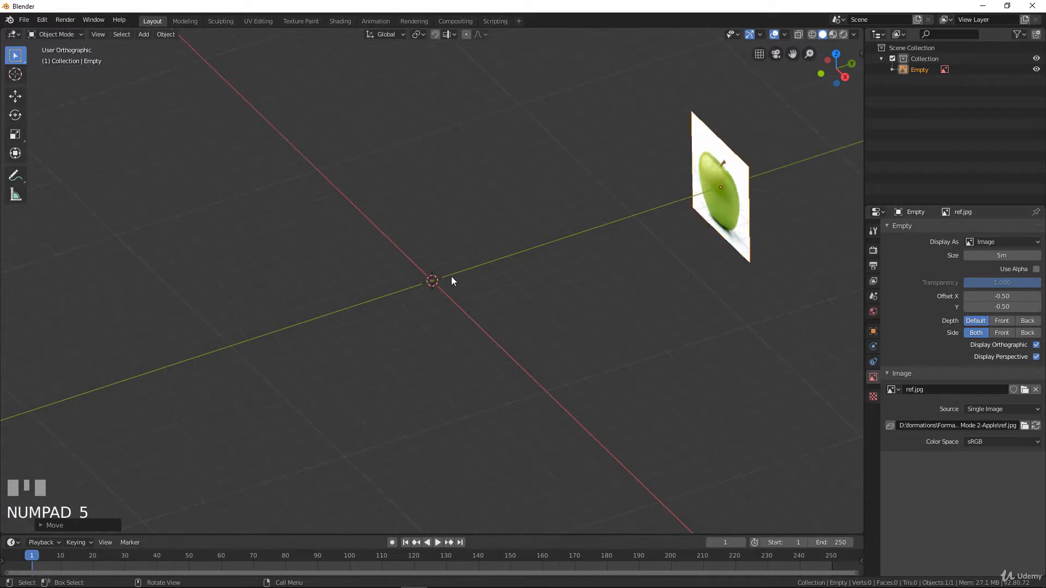
pyautogui.moveTo(451, 277); pyautogui.dragTo(534, 312, button='middle')
pyautogui.scroll(2, 621, 289)
pyautogui.press('KP_1')
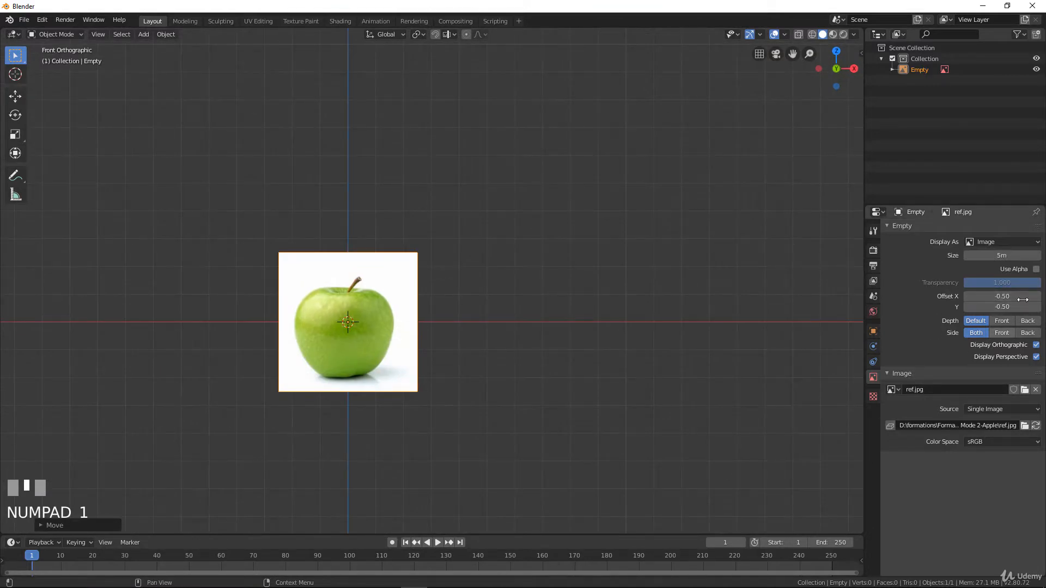
pyautogui.scroll(2, 430, 305)
pyautogui.scroll(-1, 435, 327)
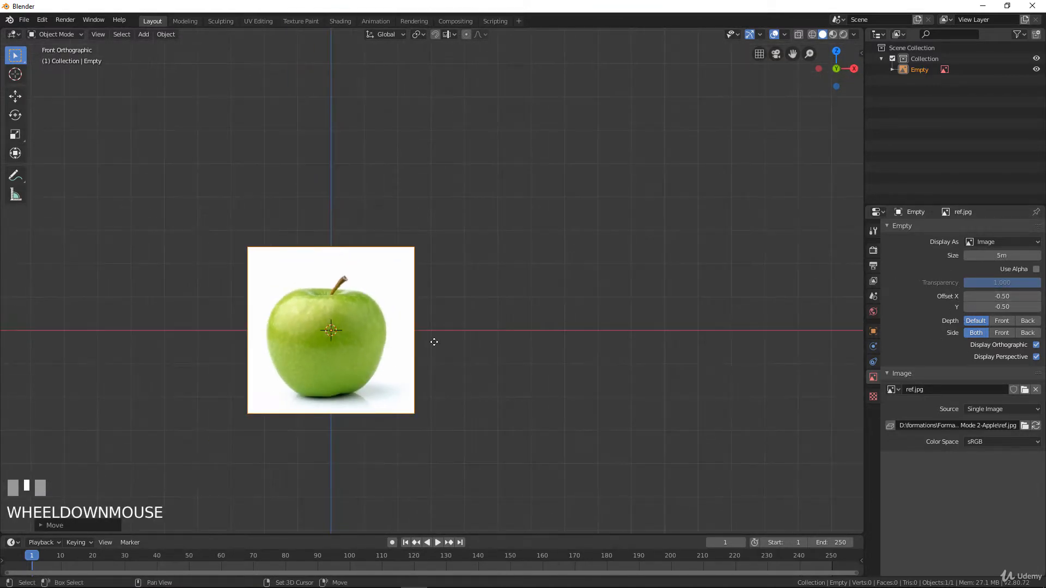
pyautogui.keyDown('shift'); pyautogui.moveTo(434, 327); pyautogui.dragTo(648, 284, button='middle'); pyautogui.keyUp('shift')
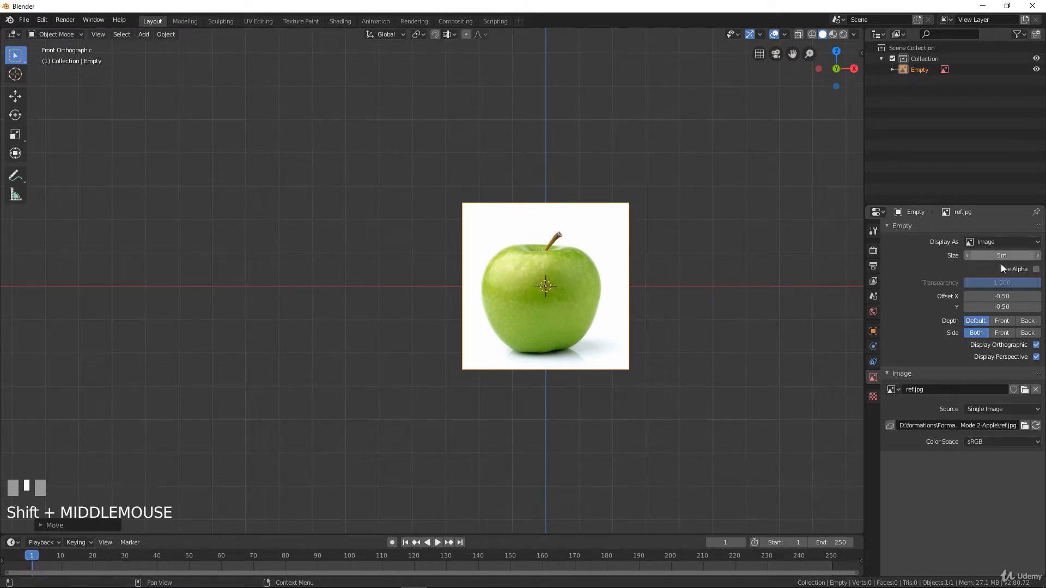
# - Enable alpha on the reference image with transparency 0.431, and set its offset to X -0.49 and Y -0.44
pyautogui.click(1036, 269)
pyautogui.moveTo(1023, 288); pyautogui.dragTo(979, 287)
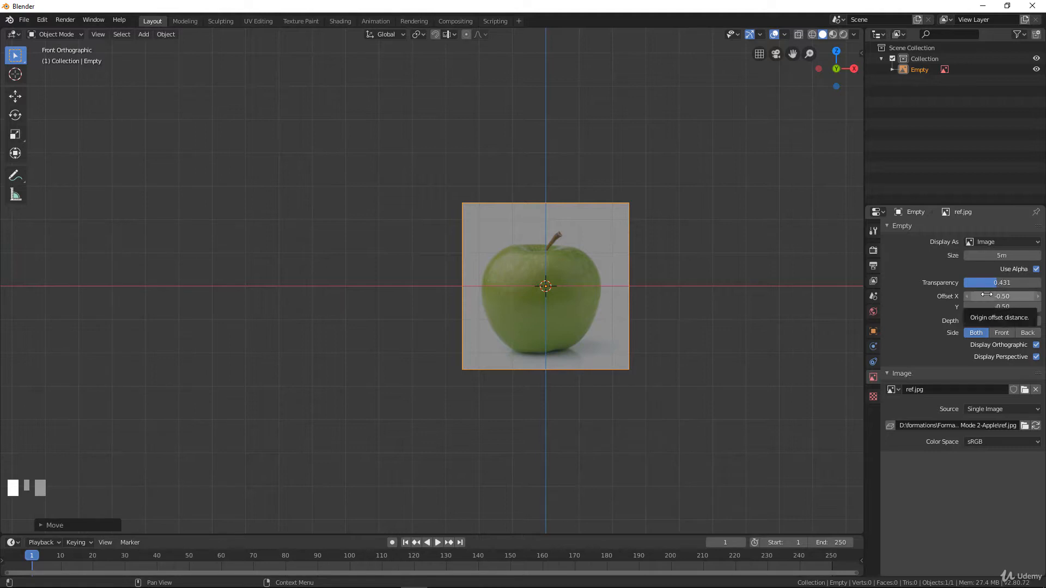
pyautogui.moveTo(987, 295); pyautogui.dragTo(995, 306)
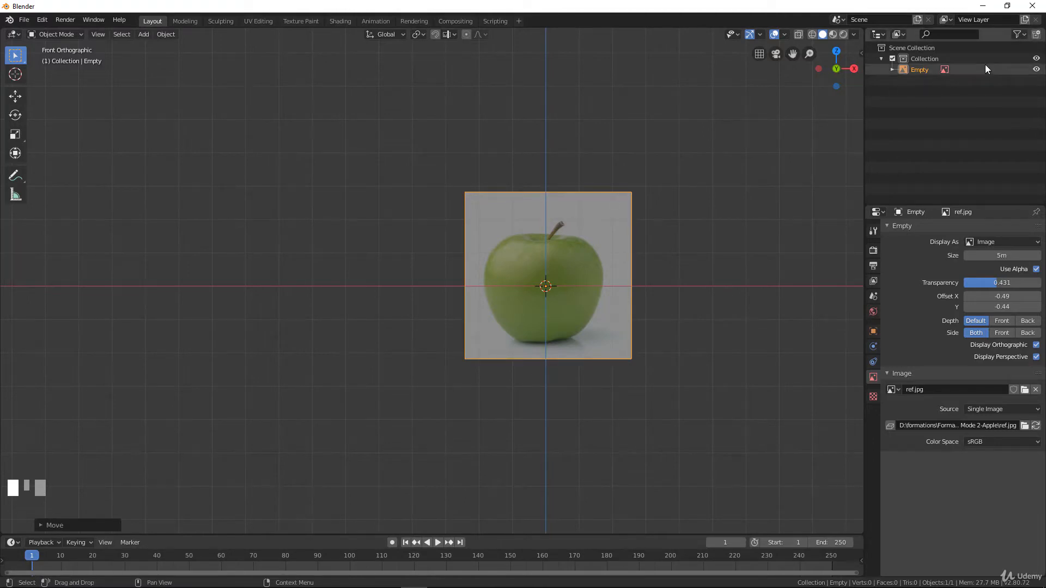
# - Show the selectability toggles in the outliner and make the reference image empty unselectable
pyautogui.click(1019, 35)
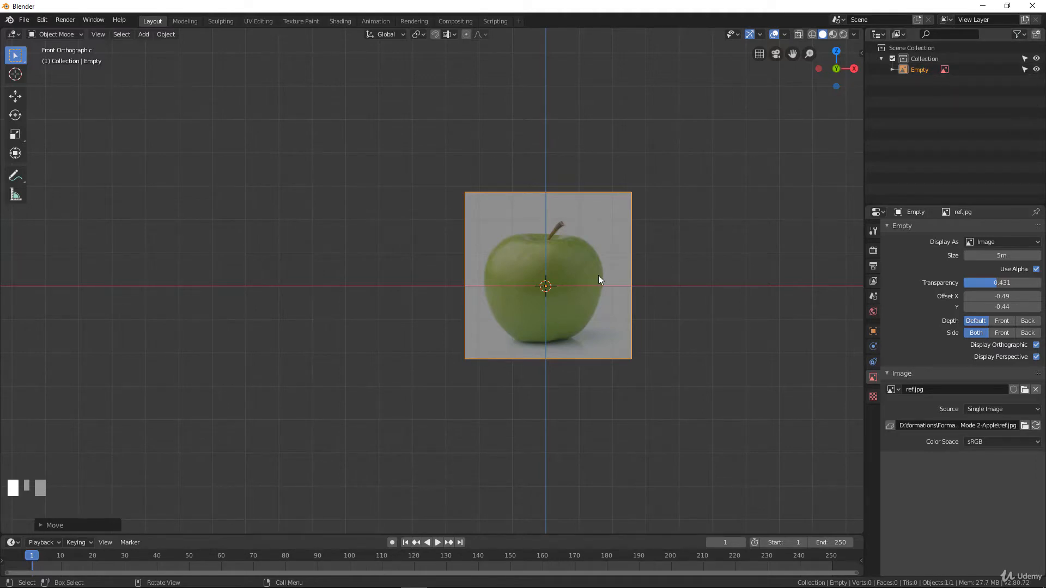
pyautogui.moveTo(598, 276); pyautogui.dragTo(519, 301, button='middle')
pyautogui.scroll(-2, 518, 262)
pyautogui.moveTo(662, 256); pyautogui.dragTo(607, 224, button='middle')
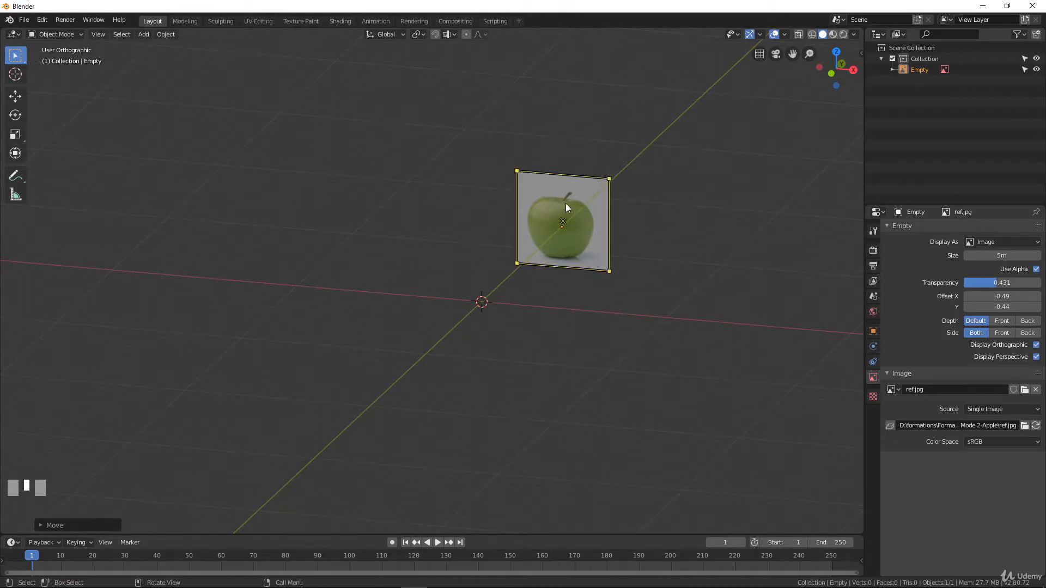
pyautogui.moveTo(601, 172)
pyautogui.click(1025, 70)
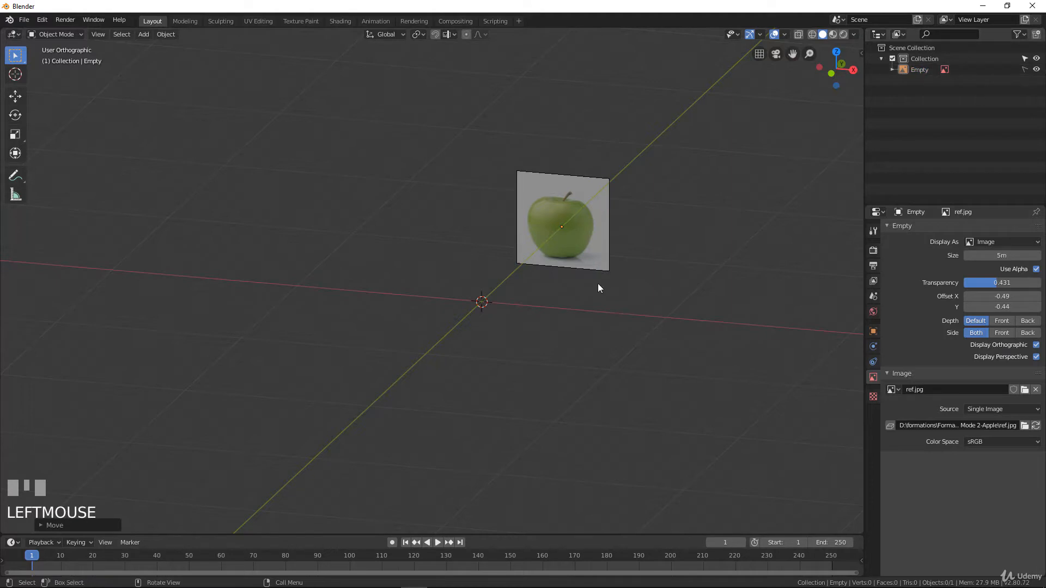
# - Try selecting the locked reference image in the viewport, and hide it from view
pyautogui.scroll(2, 634, 153)
pyautogui.click(596, 168)
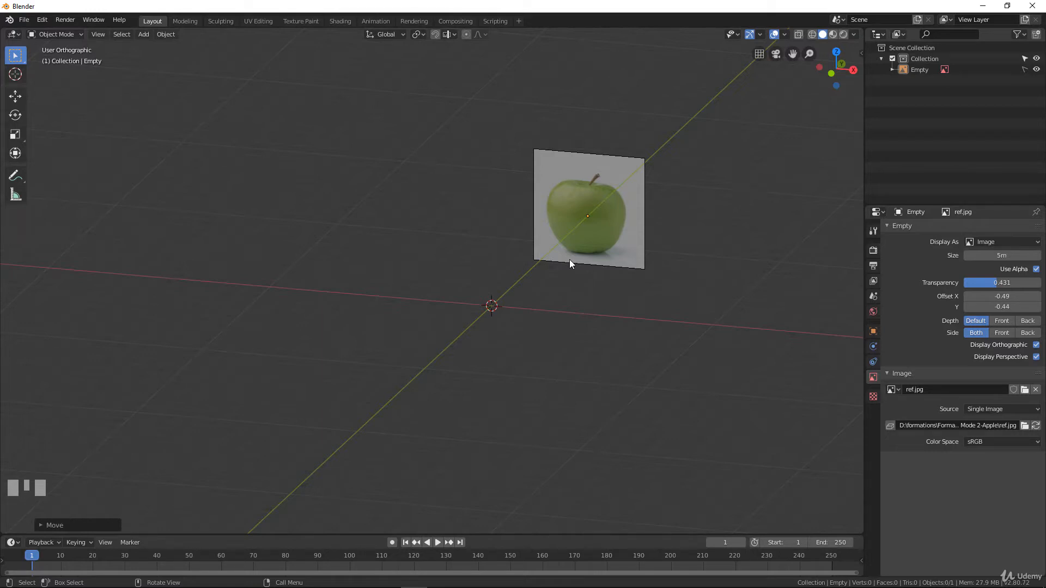
pyautogui.click(1038, 70)
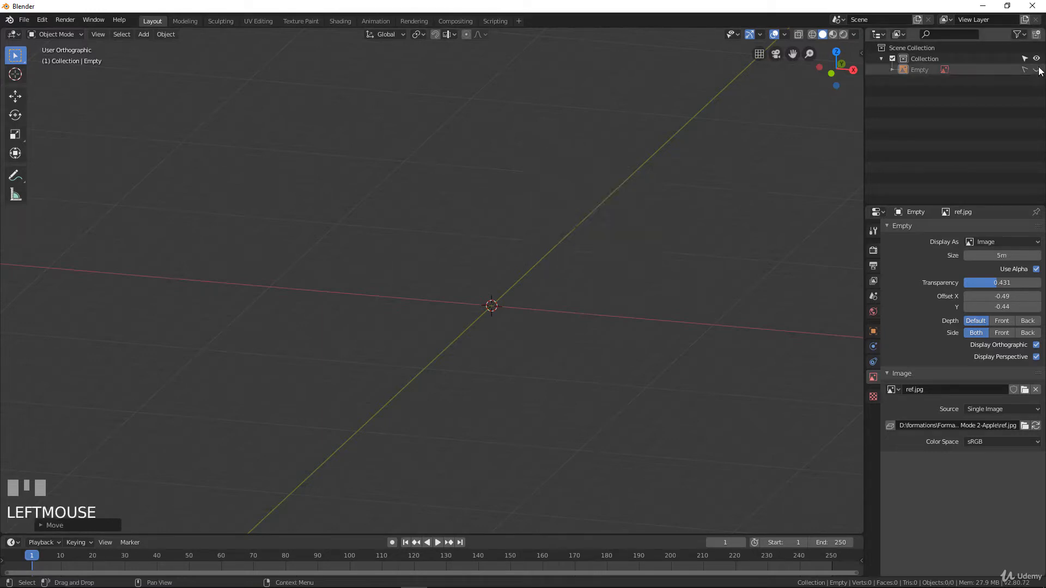
# - Unhide the apple reference image in the outliner
pyautogui.click(1038, 70)
pyautogui.moveTo(509, 231); pyautogui.dragTo(533, 226, button='middle')
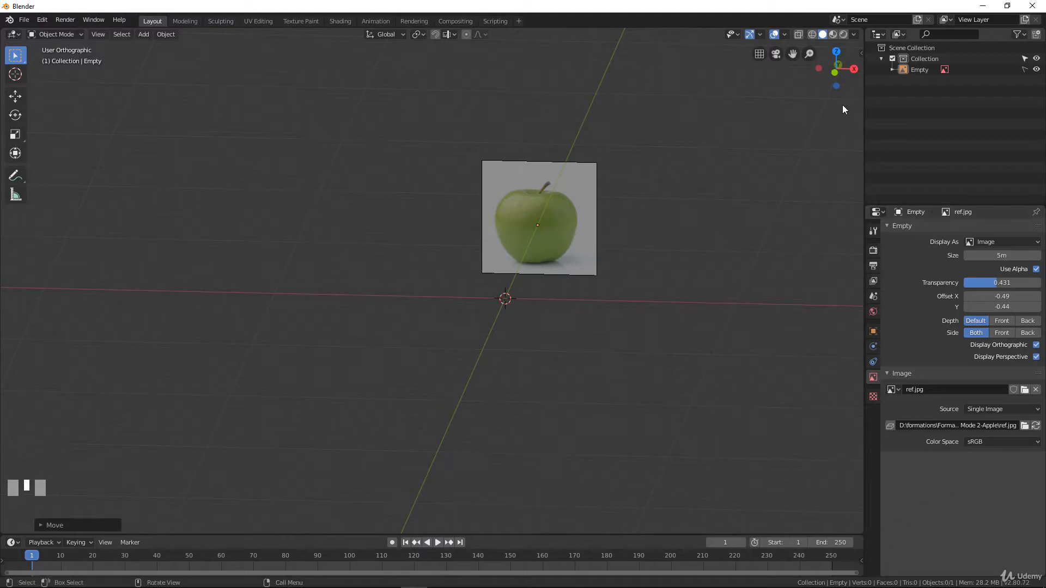
# - Split the Properties area horizontally and turn the lower part into an Image Editor
pyautogui.rightClick(865, 424)
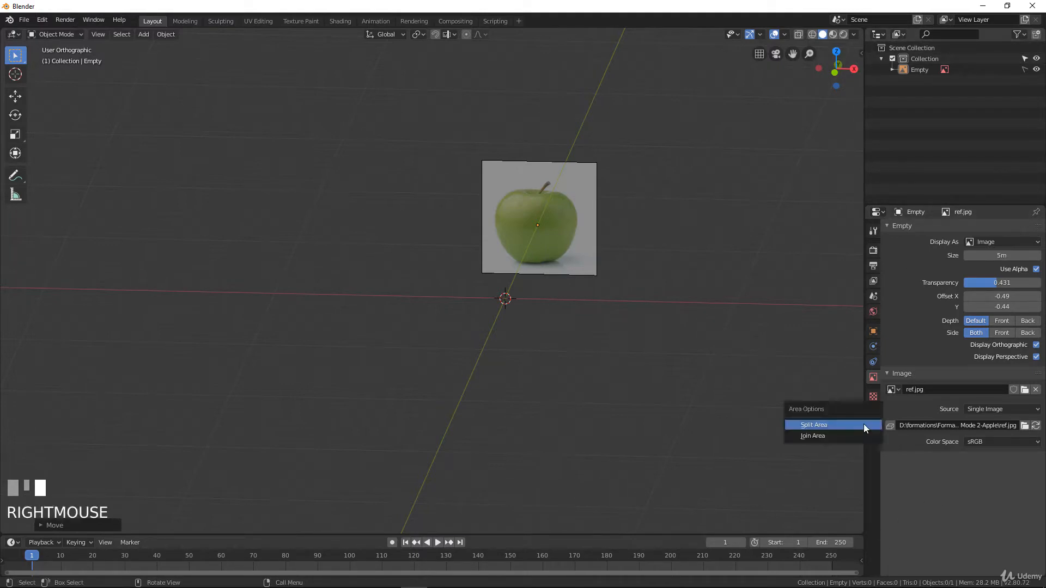
pyautogui.click(864, 424)
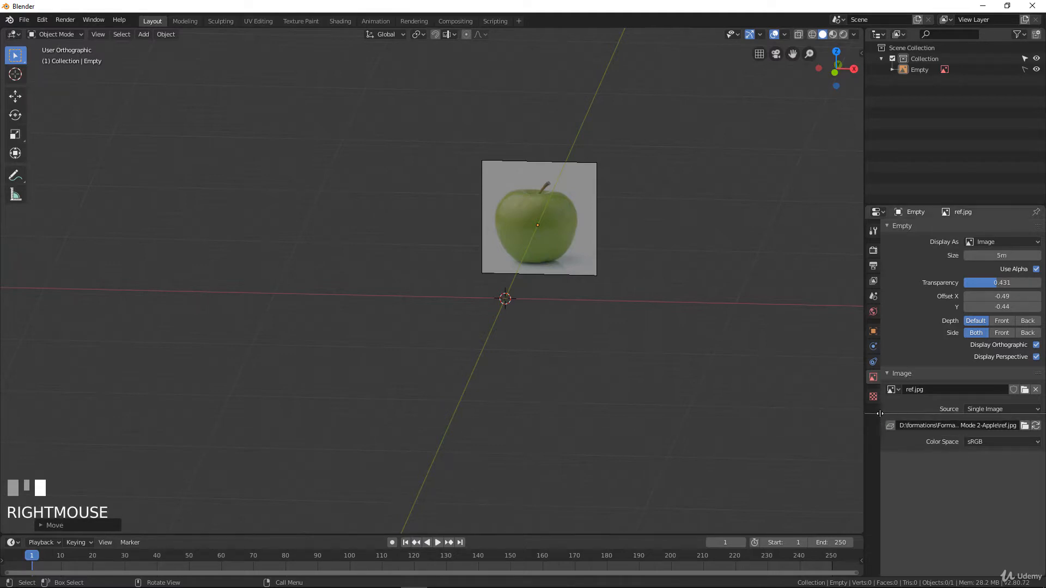
pyautogui.click(883, 406)
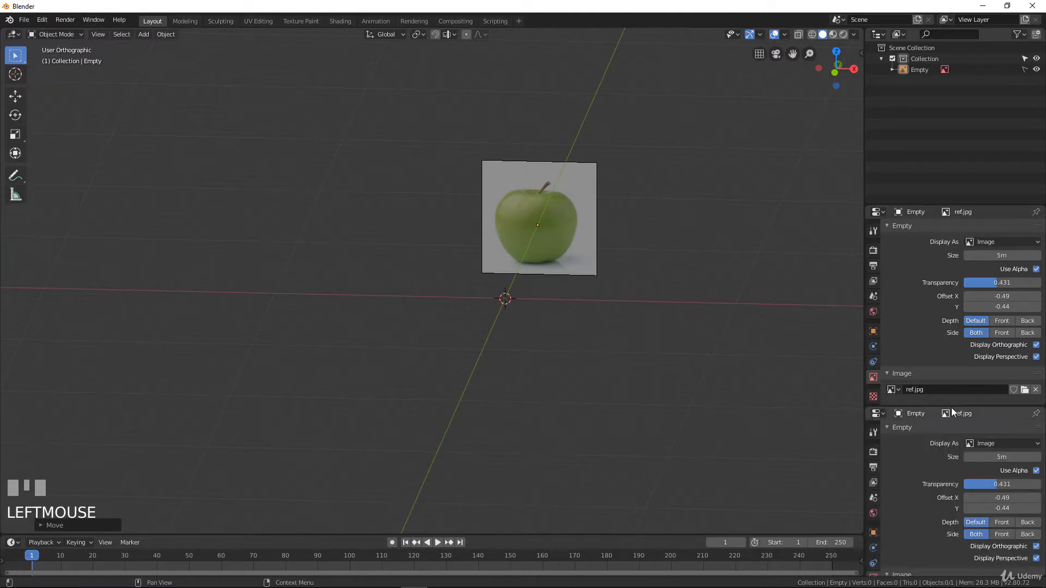
pyautogui.click(881, 415)
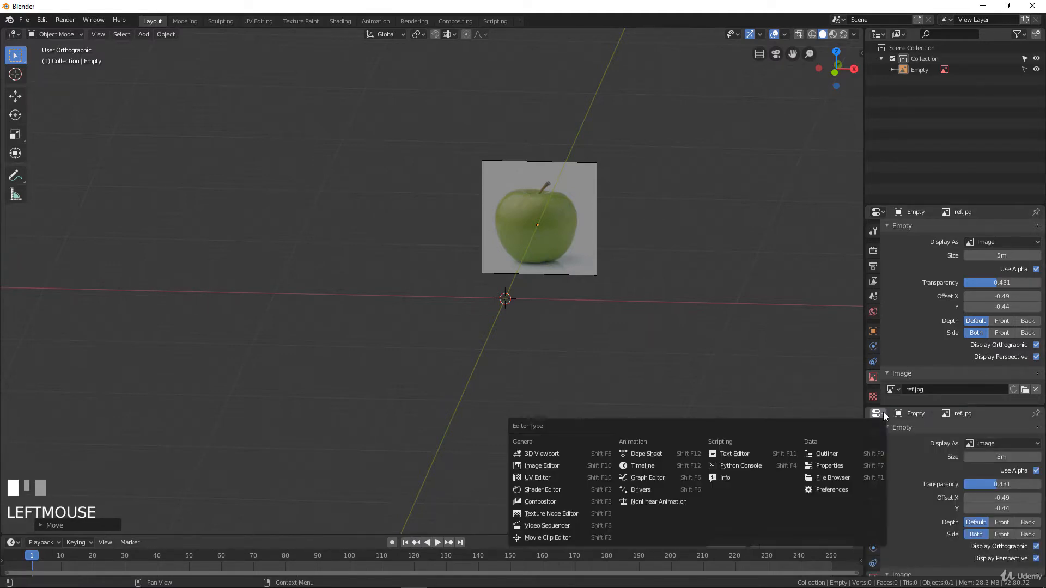
pyautogui.click(538, 467)
pyautogui.scroll(-2, 904, 447)
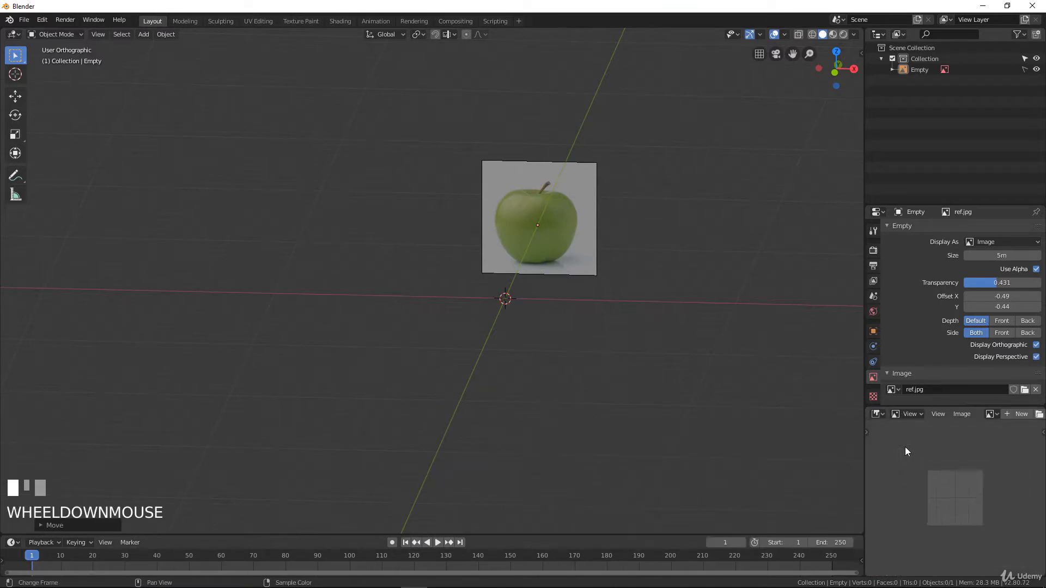
pyautogui.scroll(2, 979, 449)
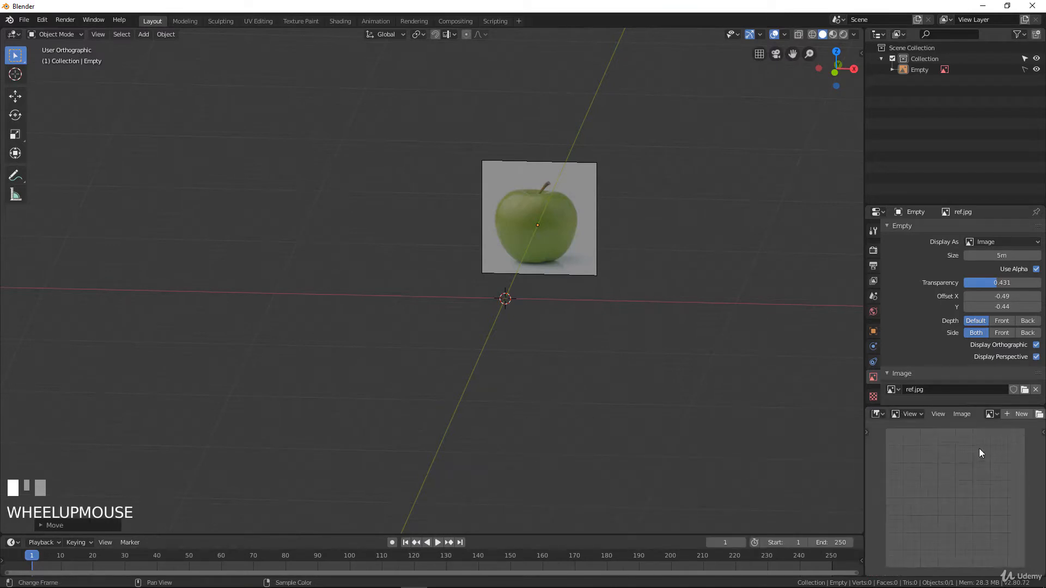
# - Load ref.jpg from its folder in File Explorer into the new Image Editor, and minimize the folder window
pyautogui.click(991, 414)
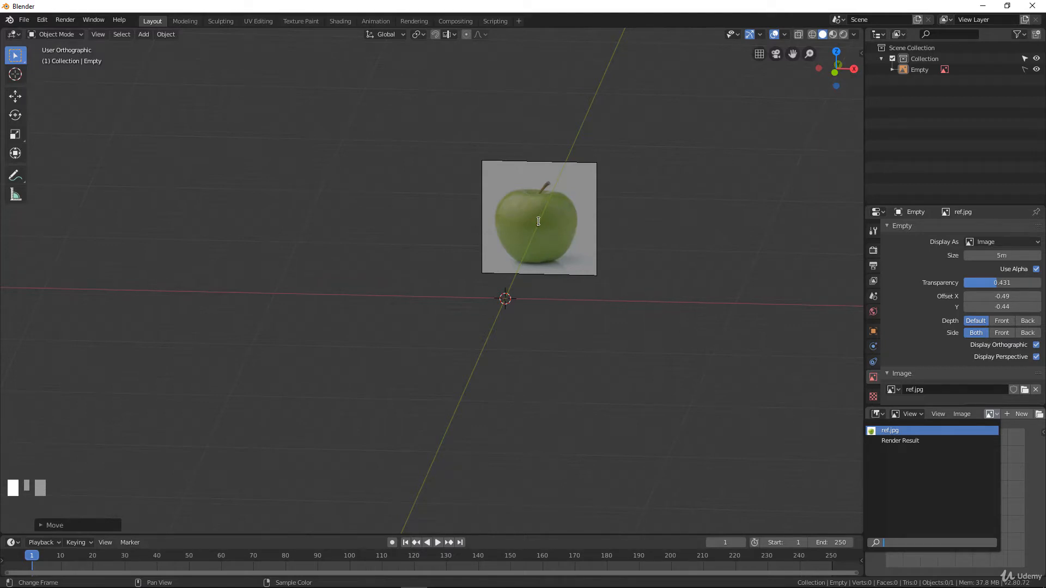
pyautogui.click(1030, 466)
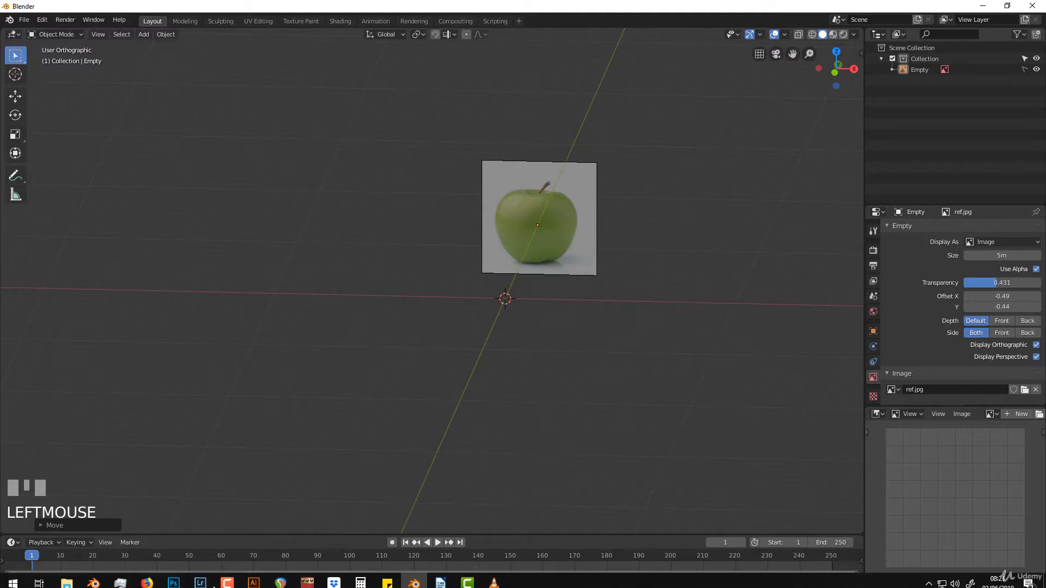
pyautogui.moveTo(67, 577)
pyautogui.click(122, 500)
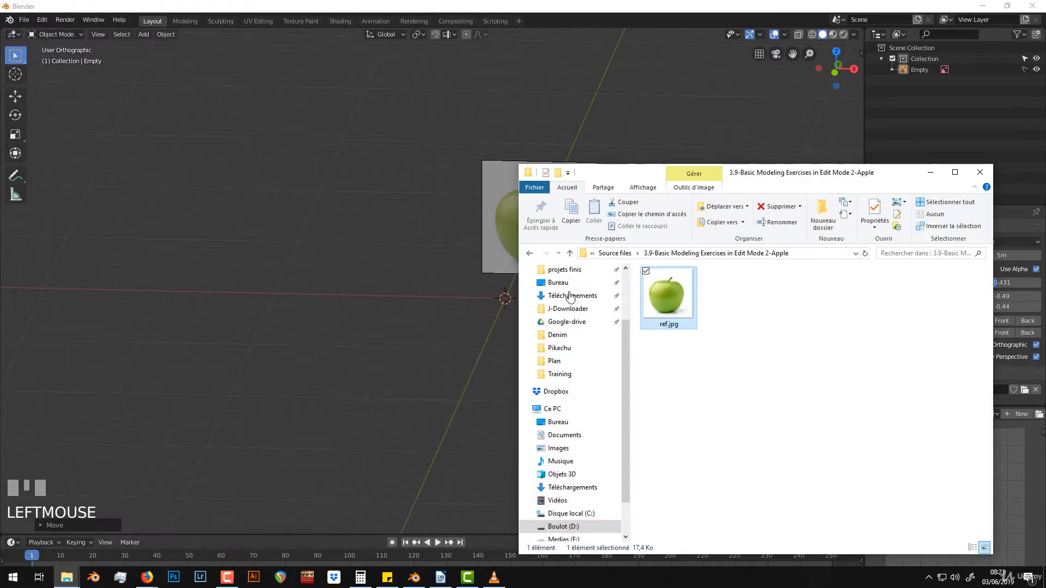
pyautogui.moveTo(765, 182); pyautogui.dragTo(395, 134)
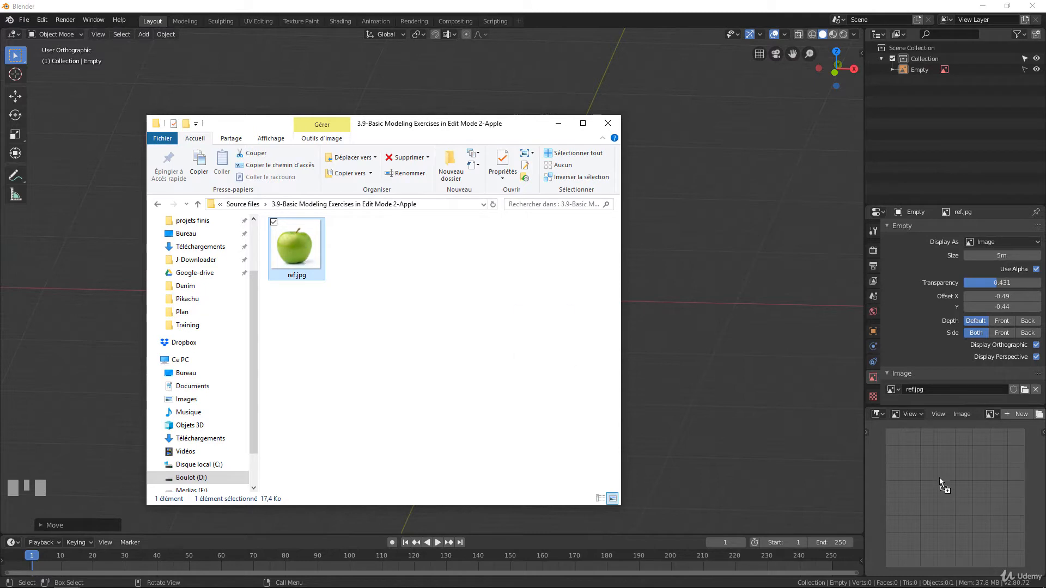
pyautogui.moveTo(939, 478); pyautogui.dragTo(940, 479)
pyautogui.click(558, 123)
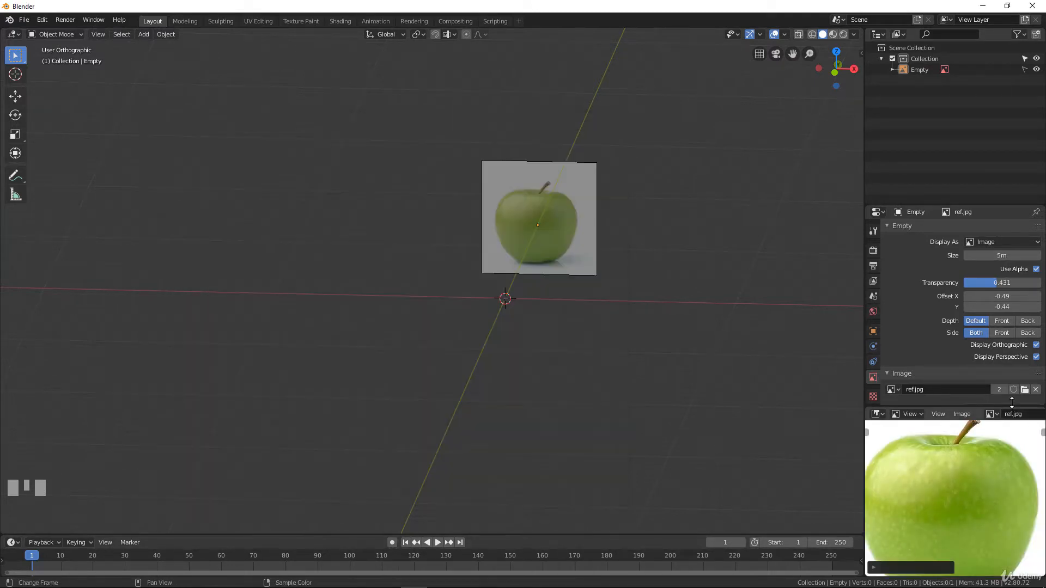
# - Frame the whole apple in the Image Editor and enlarge the Properties area by shrinking the outliner
pyautogui.scroll(-3, 969, 502)
pyautogui.scroll(4, 970, 503)
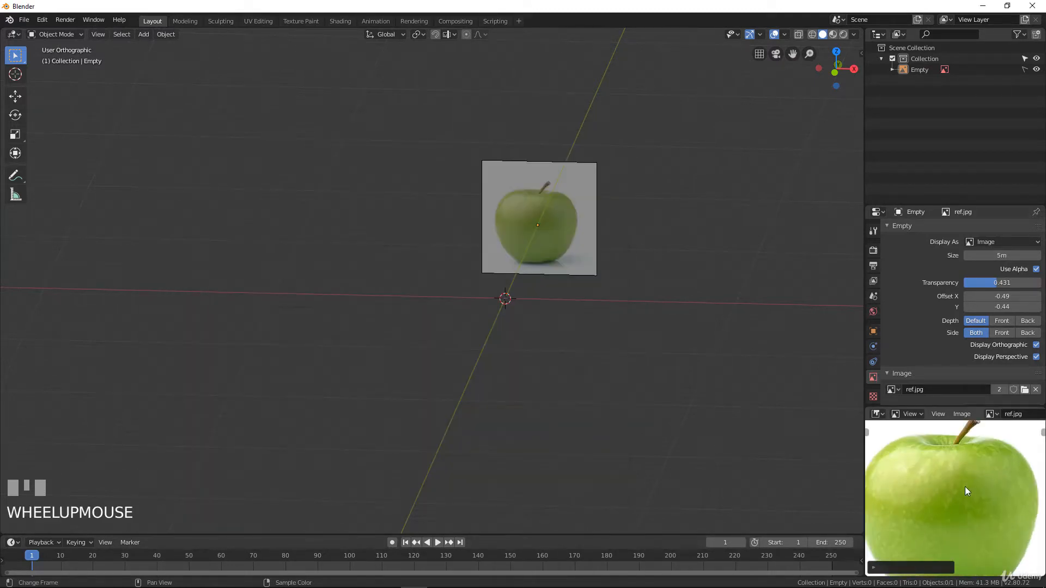
pyautogui.scroll(-2, 965, 486)
pyautogui.moveTo(964, 486); pyautogui.dragTo(964, 476, button='middle')
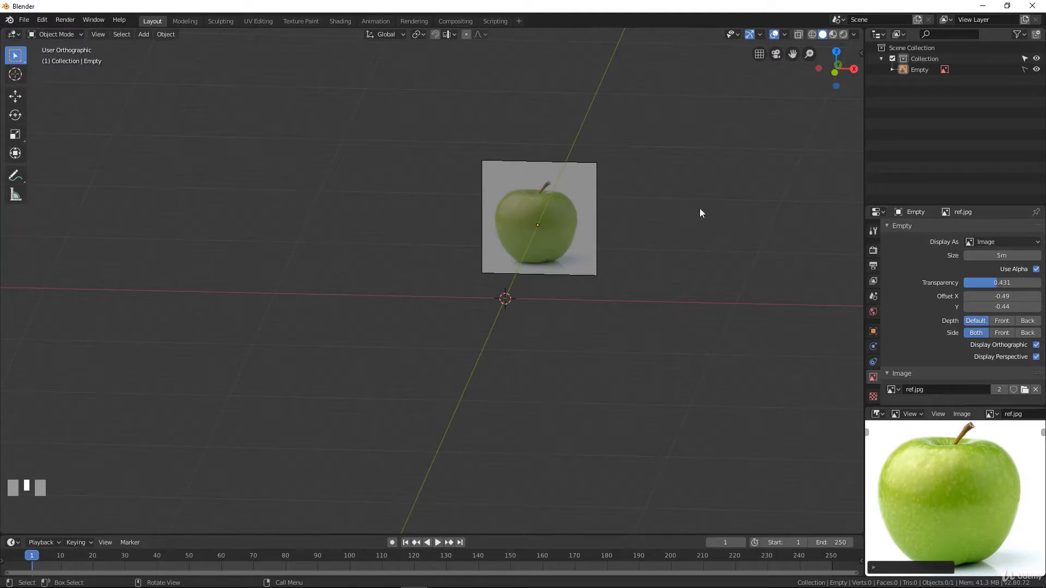
pyautogui.moveTo(931, 207); pyautogui.dragTo(927, 119)
# - Add a UV sphere mesh at the world origin
pyautogui.scroll(2, 533, 287)
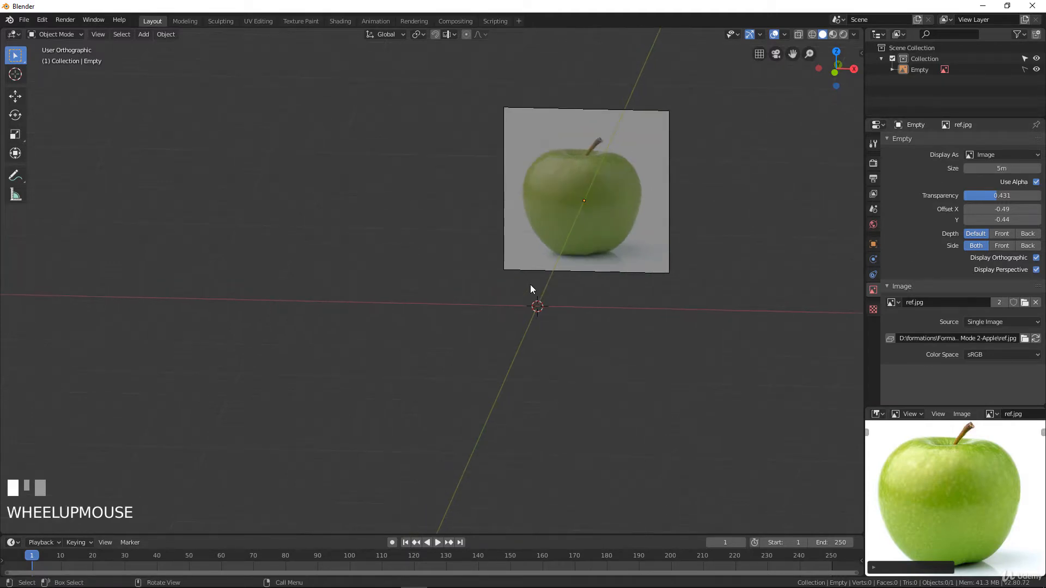
pyautogui.scroll(-1, 531, 284)
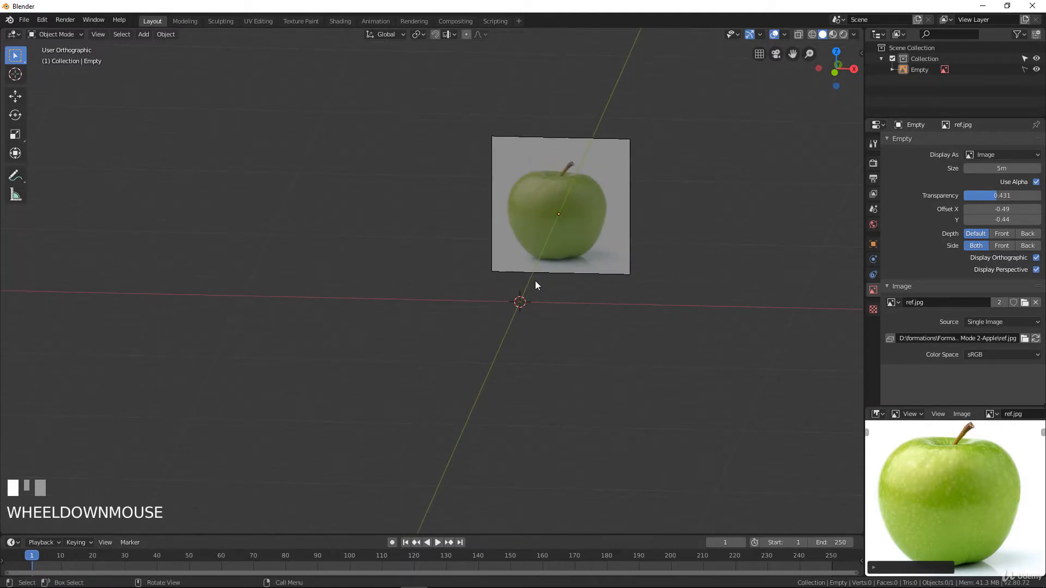
pyautogui.hotkey('shift', 'a')
pyautogui.moveTo(535, 281)
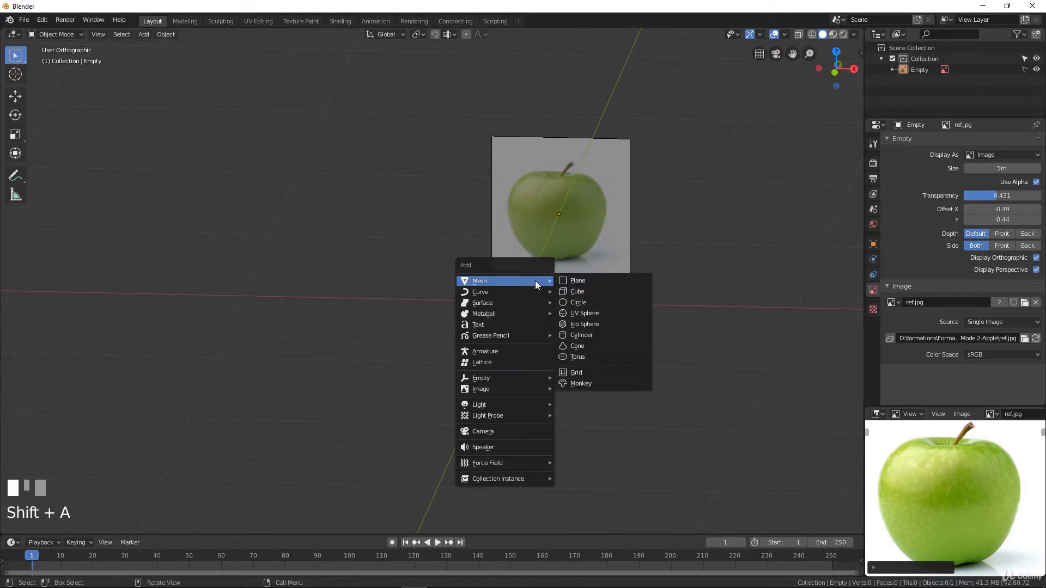
pyautogui.click(590, 309)
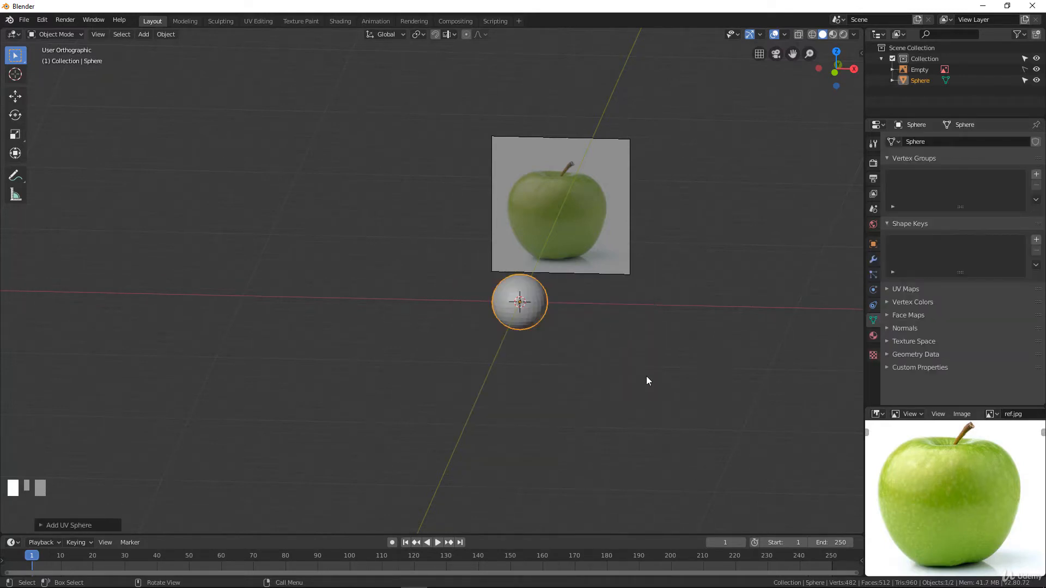
pyautogui.scroll(-1, 582, 303)
pyautogui.scroll(1, 582, 303)
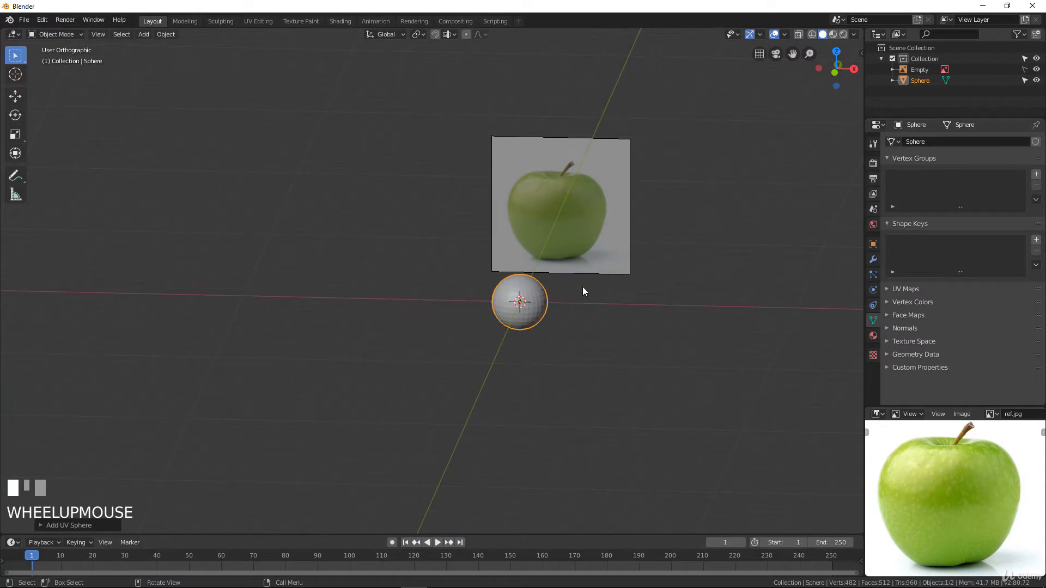
# - Switch the viewport to the front orthographic view and enter Edit Mode on the sphere
pyautogui.press('KP_1')
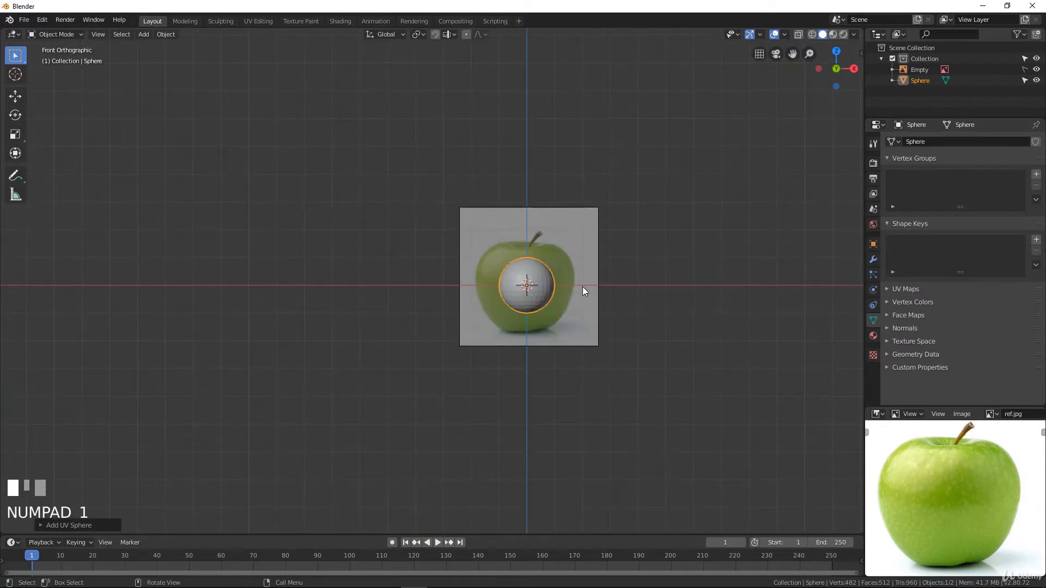
pyautogui.press('Tab')
pyautogui.scroll(3, 583, 289)
pyautogui.scroll(-1, 624, 330)
pyautogui.keyDown('shift'); pyautogui.moveTo(626, 325); pyautogui.dragTo(564, 327, button='middle'); pyautogui.keyUp('shift')
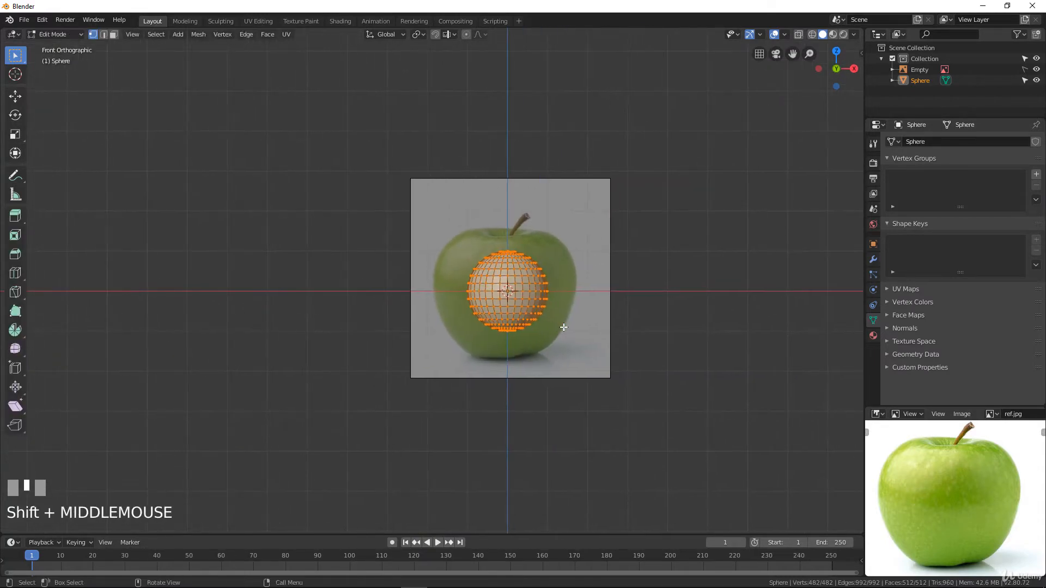
# - Switch to wireframe shading and scale the whole sphere mesh by about 1.69 to match the apple in the reference
pyautogui.press('z')
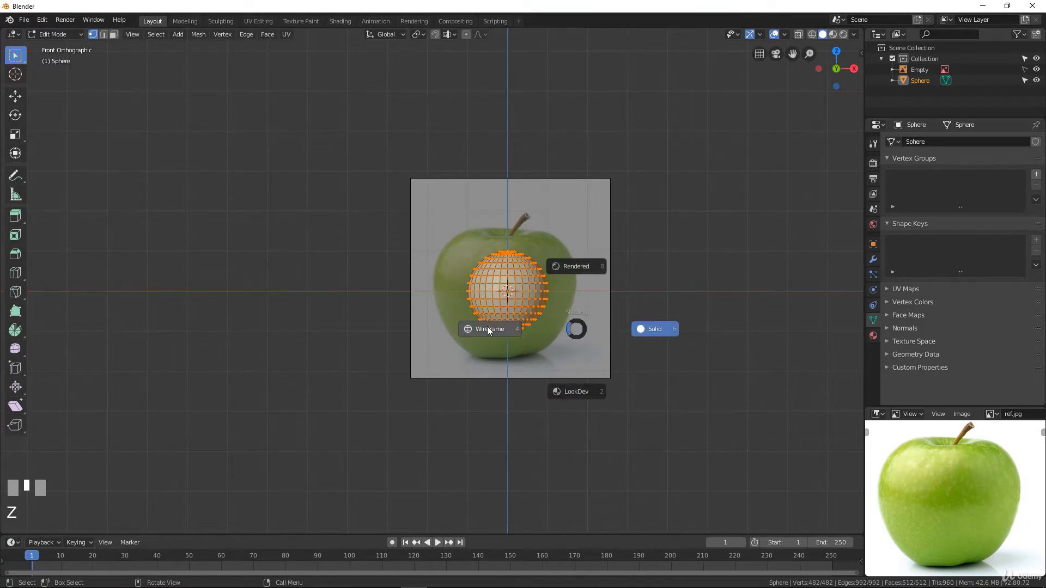
pyautogui.click(489, 330)
pyautogui.scroll(2, 663, 369)
pyautogui.scroll(-1, 630, 355)
pyautogui.keyDown('shift'); pyautogui.moveTo(630, 355); pyautogui.dragTo(590, 352, button='middle'); pyautogui.keyUp('shift')
pyautogui.scroll(1, 574, 344)
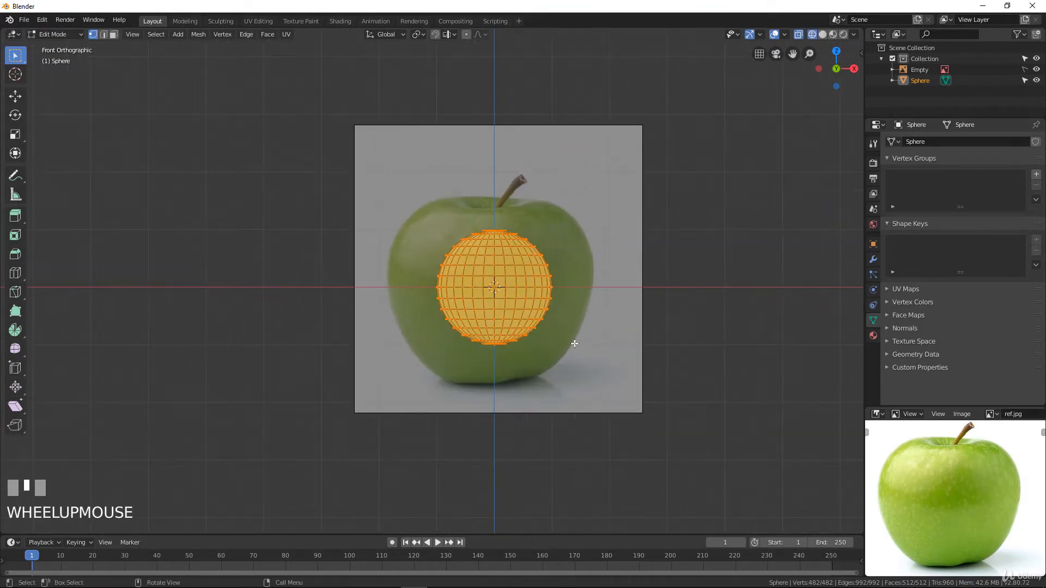
pyautogui.press('s')
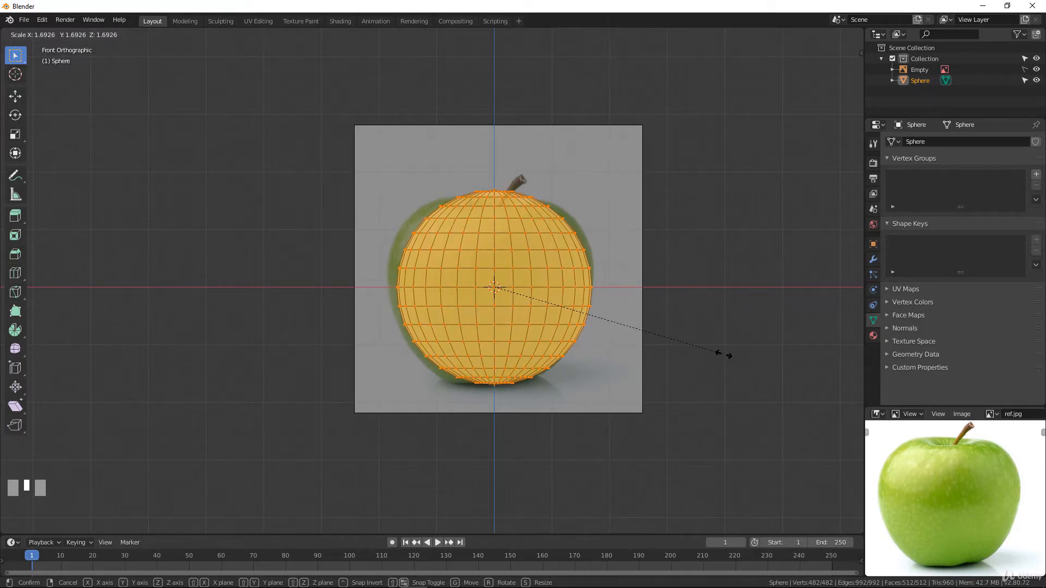
pyautogui.click(724, 354)
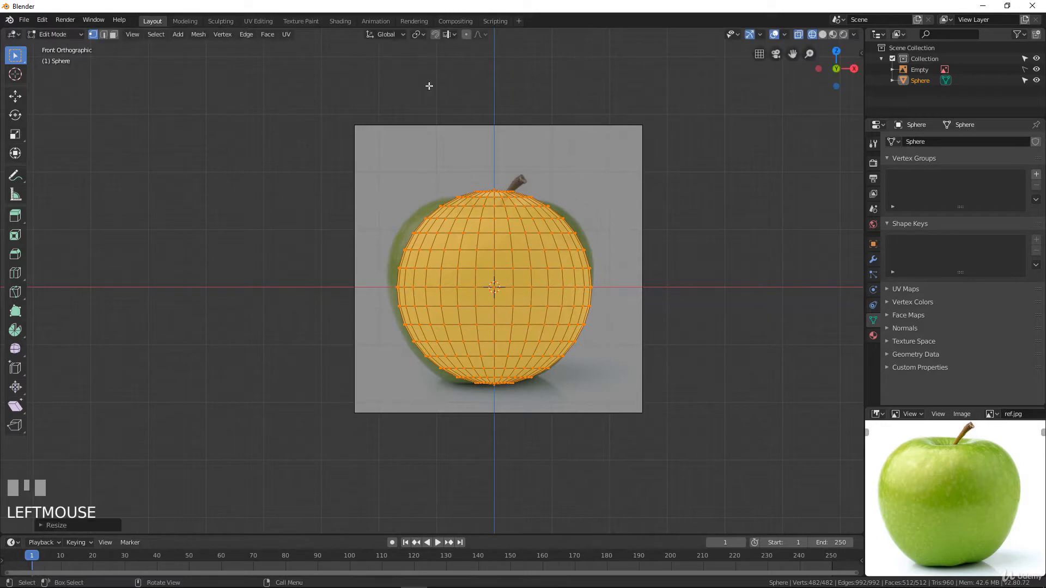
# - Turn on proportional editing, scale an upper horizontal edge loop by about 1.12, and raise it about 0.085 m along Z
pyautogui.click(466, 34)
pyautogui.keyDown('alt'); pyautogui.click(519, 232); pyautogui.keyUp('alt')
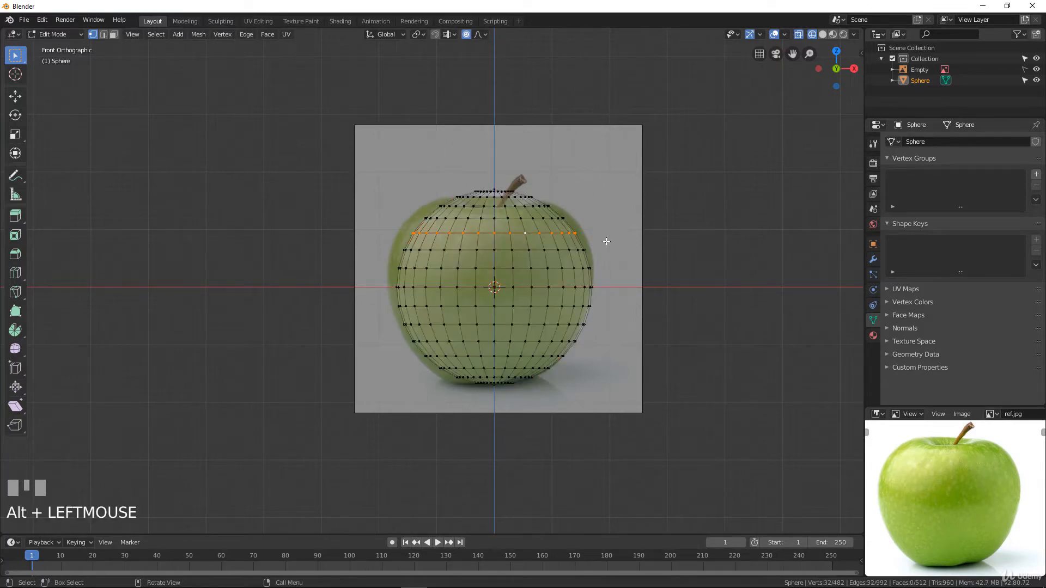
pyautogui.press('s')
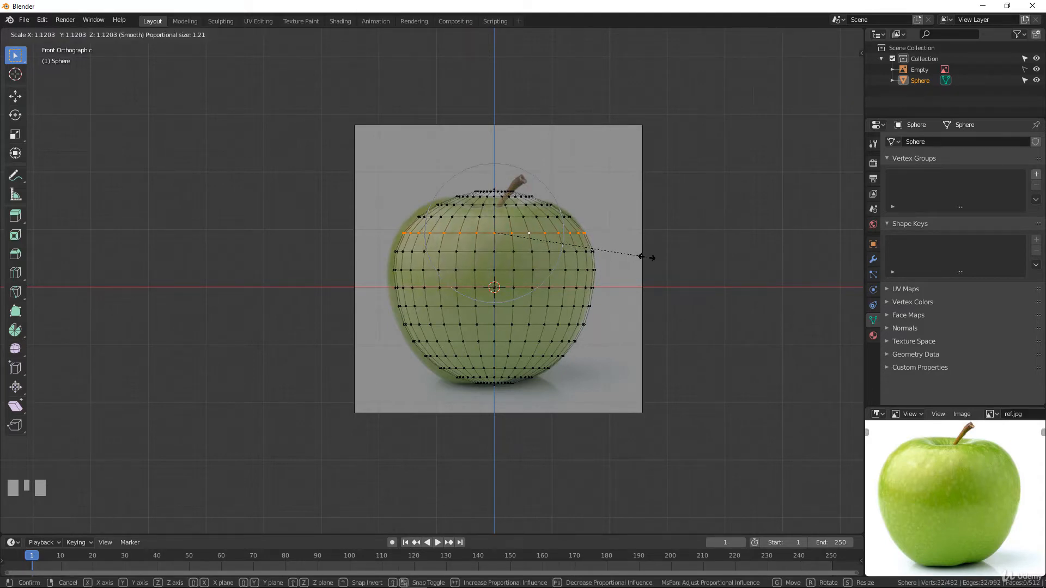
pyautogui.click(643, 256)
pyautogui.press('g')
pyautogui.press('z')
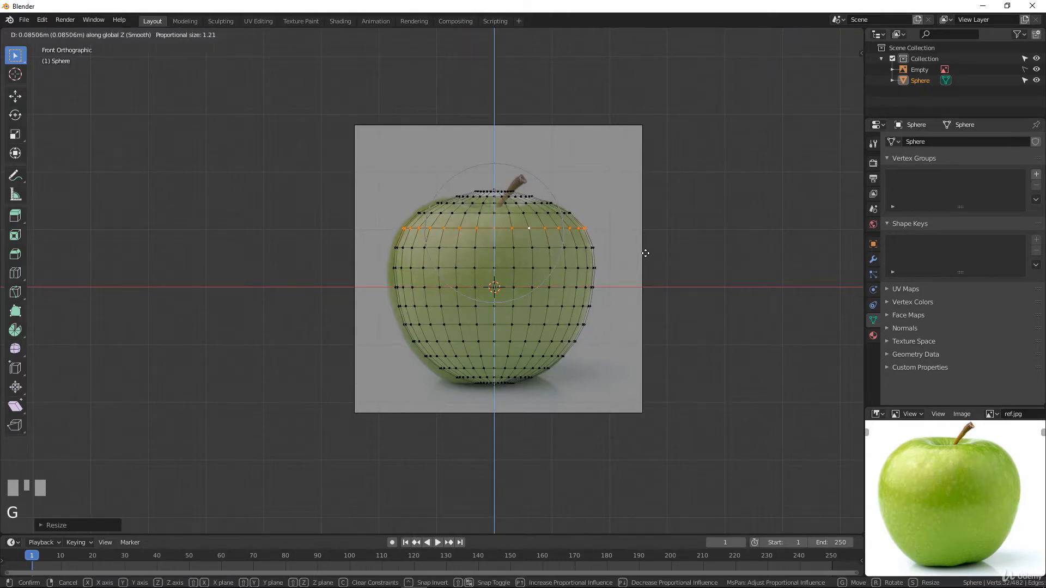
pyautogui.click(645, 253)
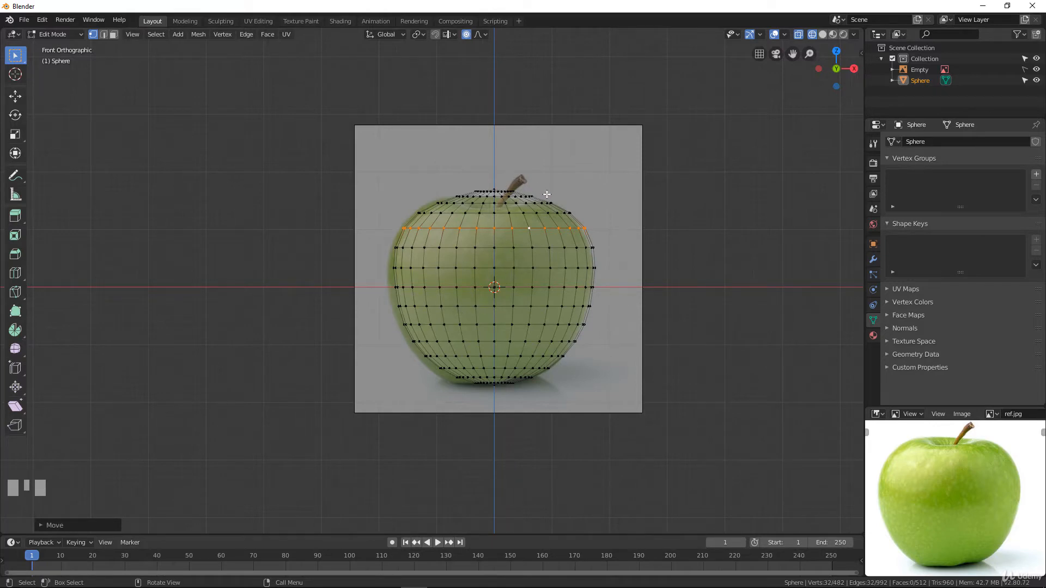
# - Scale a horizontal edge loop near the sphere's base by about 1.04 and lower it along Z with proportional editing
pyautogui.keyDown('alt'); pyautogui.click(525, 357); pyautogui.keyUp('alt')
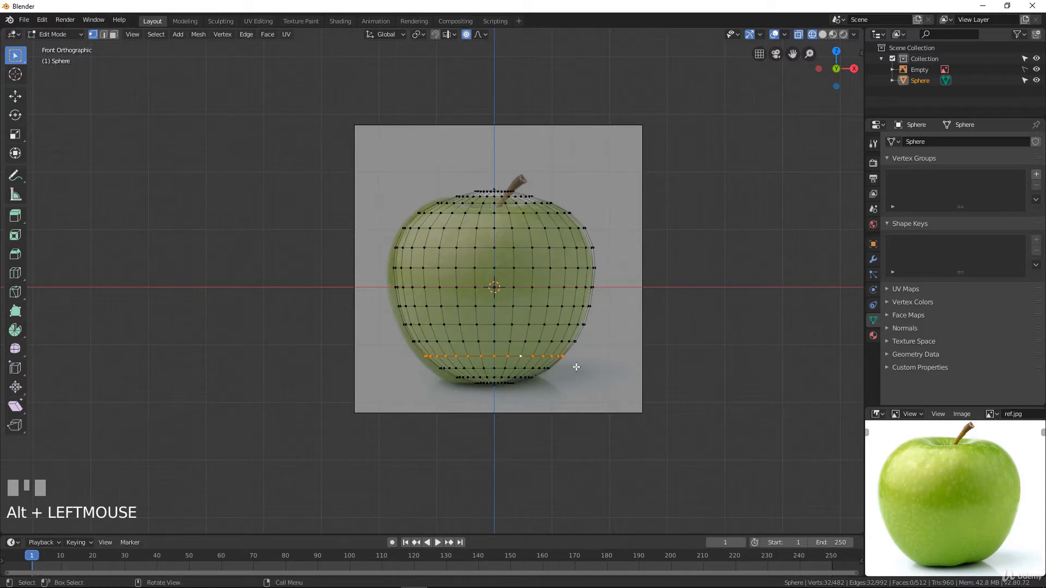
pyautogui.press('s')
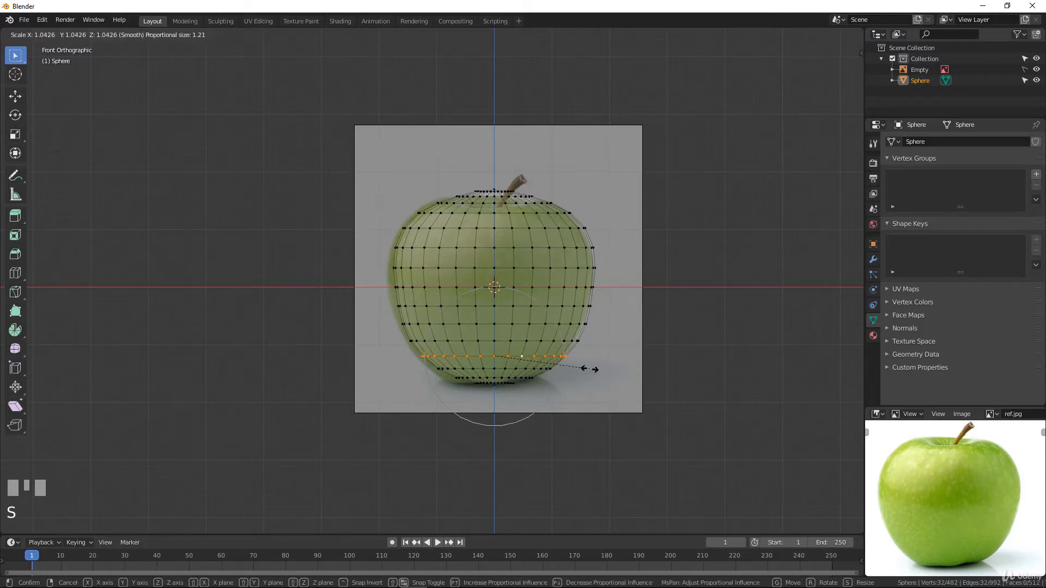
pyautogui.click(590, 368)
pyautogui.press('g')
pyautogui.press('z')
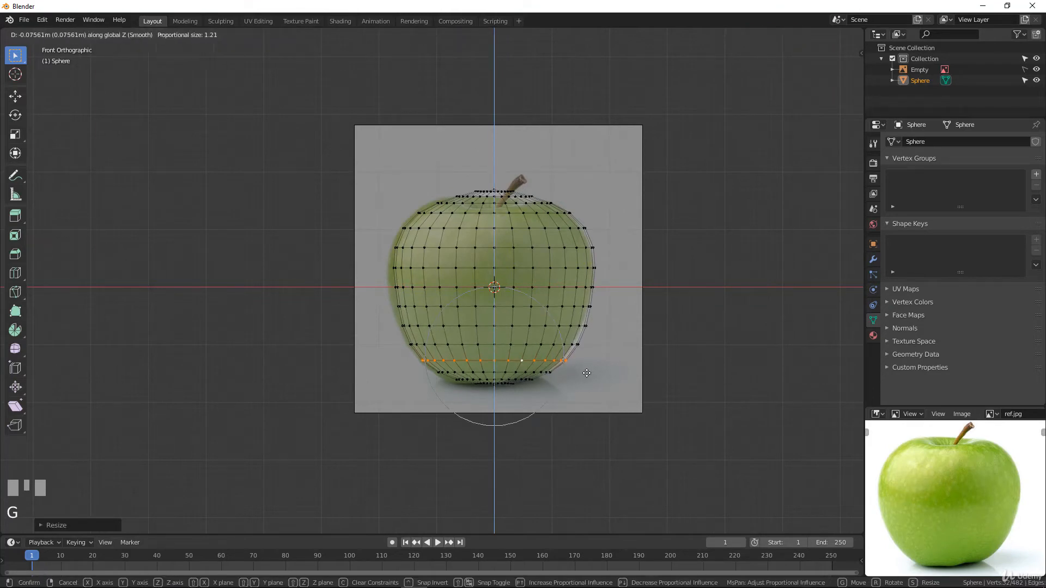
pyautogui.click(586, 376)
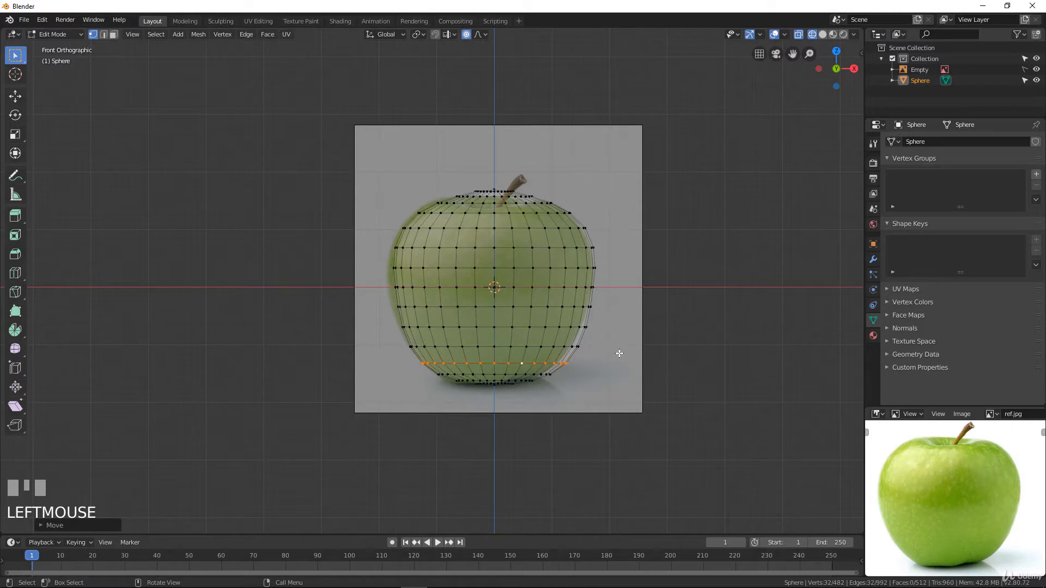
# - Scale the selected lower edge loop down slightly to follow the tapering base of the apple
pyautogui.press('s')
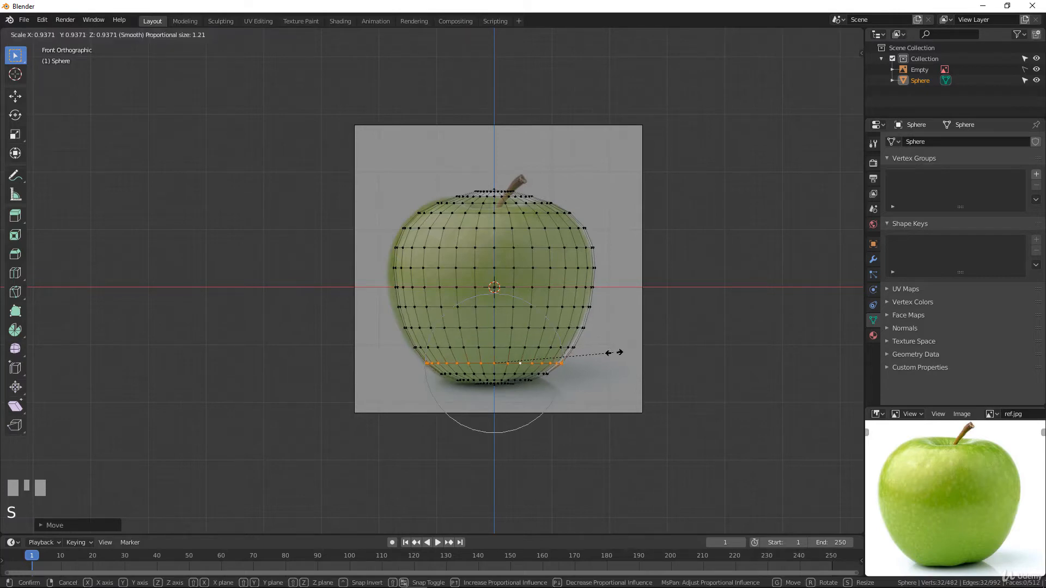
pyautogui.click(618, 344)
pyautogui.scroll(-2, 540, 241)
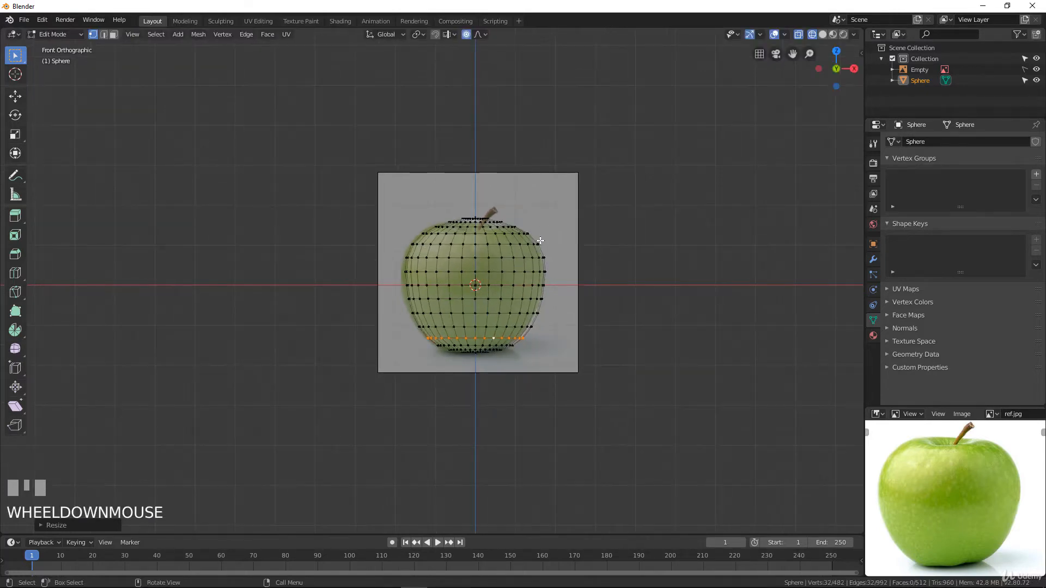
# - Select the single vertex at the sphere's top pole, check it in solid shading, and return to the front view
pyautogui.scroll(2, 540, 241)
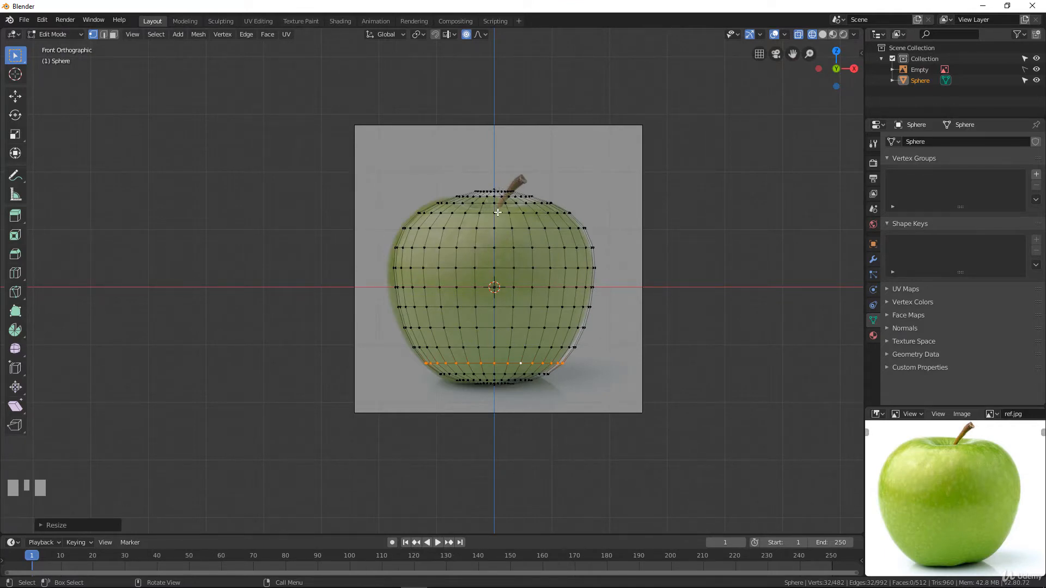
pyautogui.moveTo(497, 211); pyautogui.dragTo(535, 207, button='middle')
pyautogui.moveTo(518, 276); pyautogui.dragTo(585, 257, button='middle')
pyautogui.click(558, 203)
pyautogui.scroll(3, 599, 248)
pyautogui.click(611, 224)
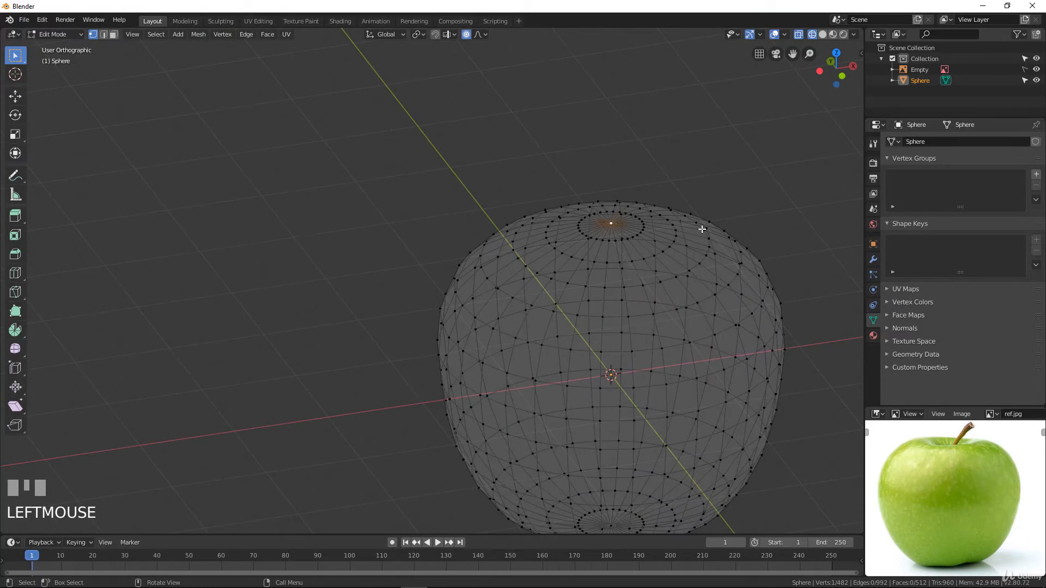
pyautogui.scroll(-5, 554, 227)
pyautogui.scroll(1, 544, 220)
pyautogui.press('z')
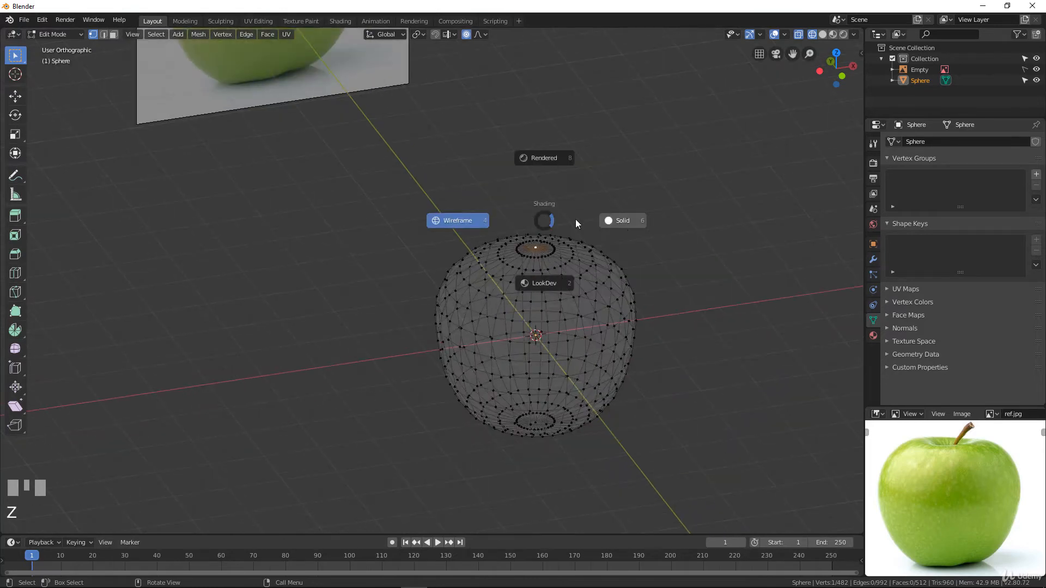
pyautogui.click(623, 224)
pyautogui.moveTo(622, 223); pyautogui.dragTo(481, 216, button='middle')
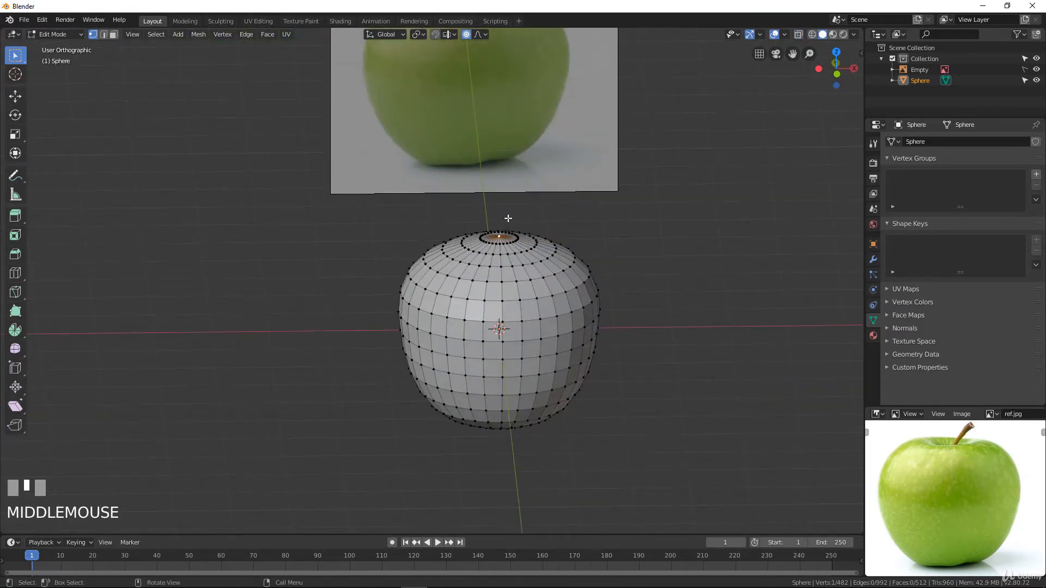
pyautogui.press('KP_1')
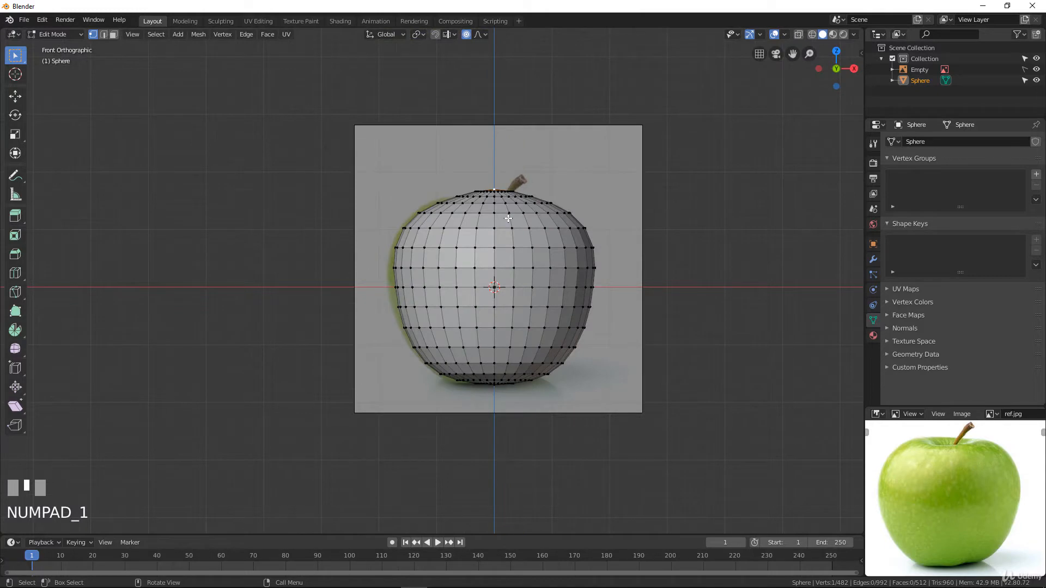
# - Set the proportional falloff to Sharp and, in wireframe, lower the top vertex about 0.61 m along Z with proportional size 1.21
pyautogui.click(484, 34)
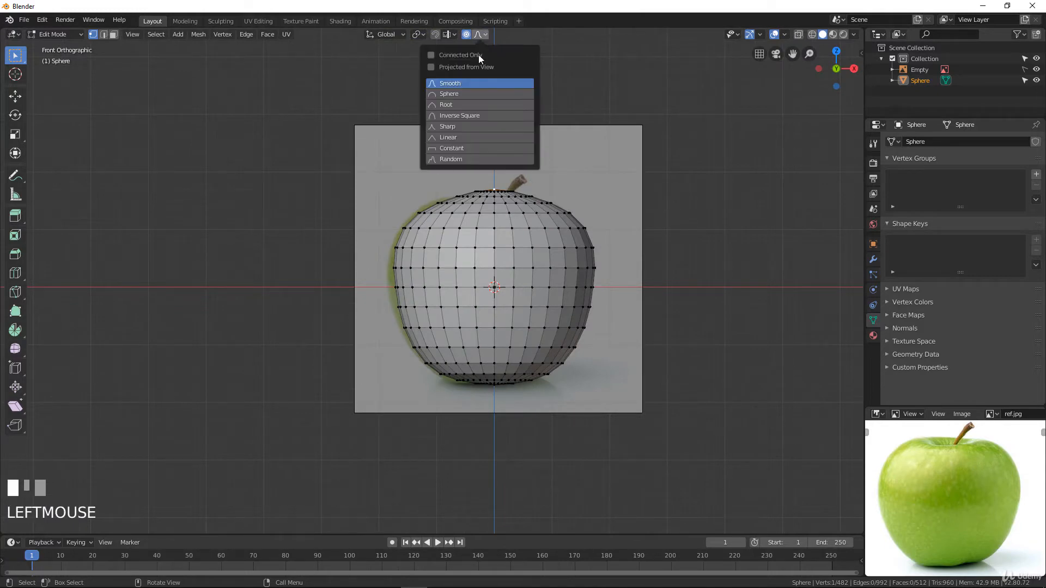
pyautogui.click(460, 128)
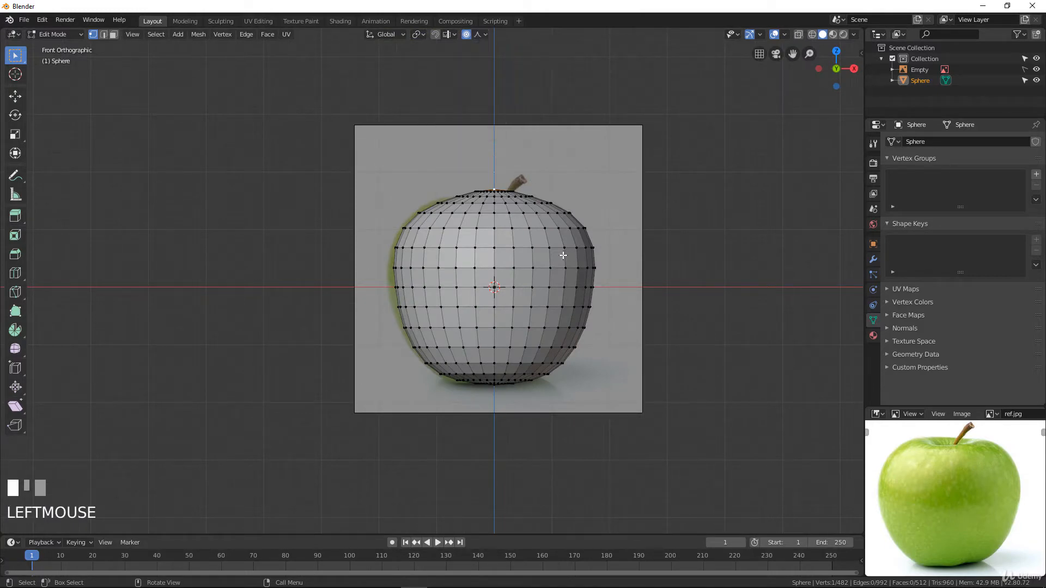
pyautogui.press('z')
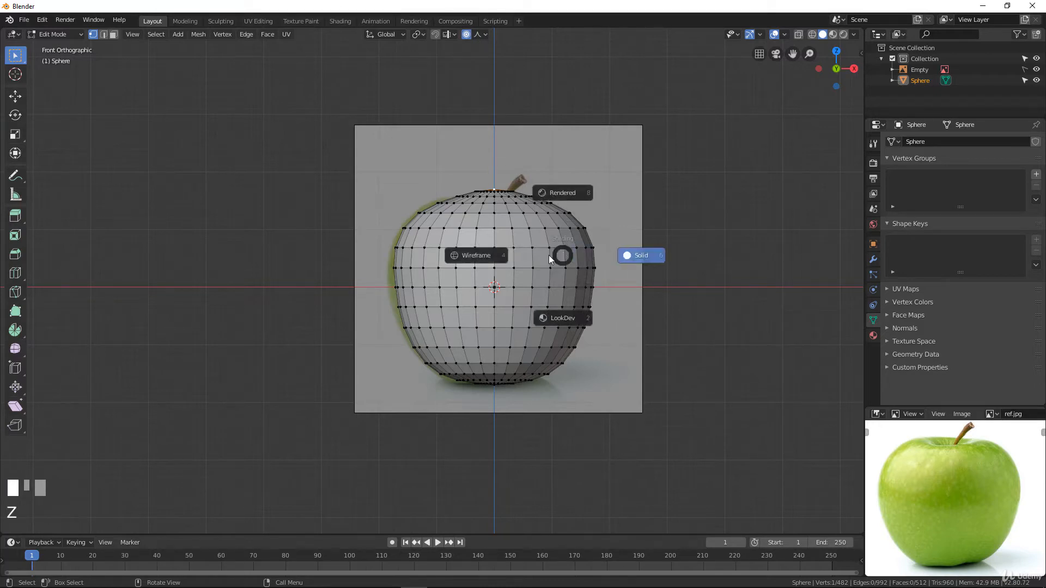
pyautogui.click(471, 258)
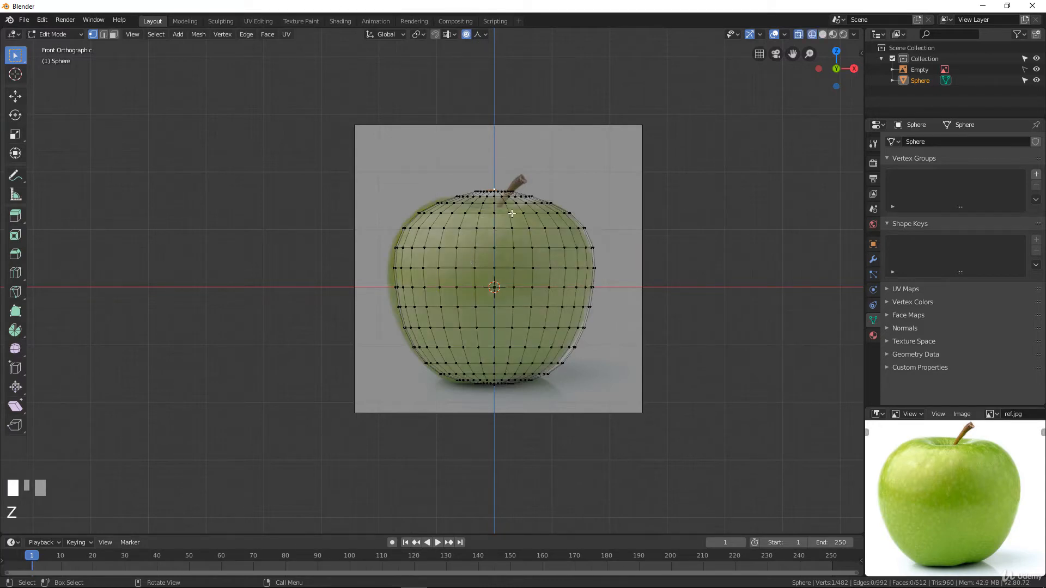
pyautogui.press('g')
pyautogui.press('z')
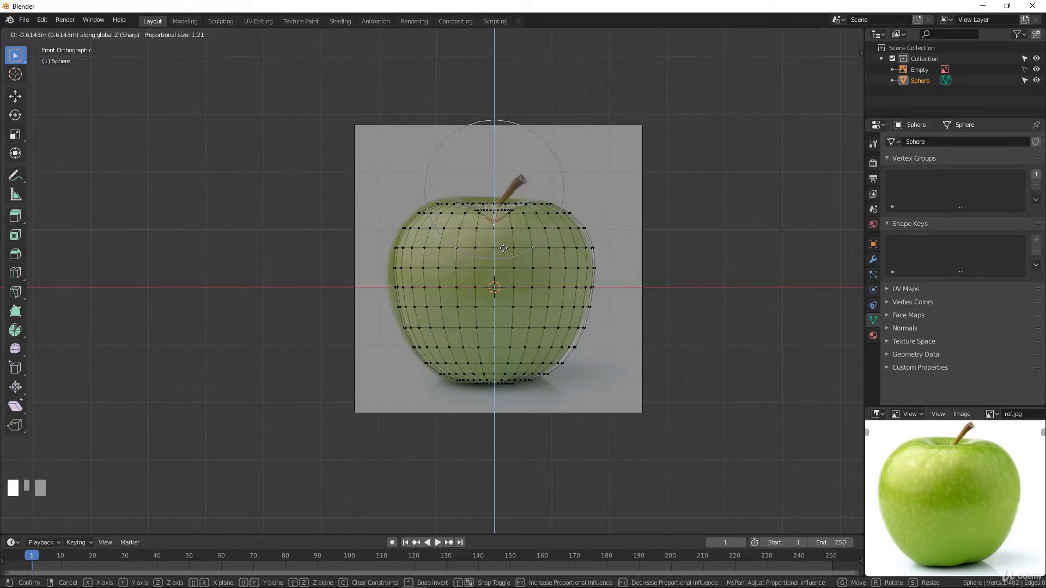
pyautogui.click(503, 248)
# - Switch to solid shading and examine the dimple at the apple's top from above and from the front
pyautogui.press('z')
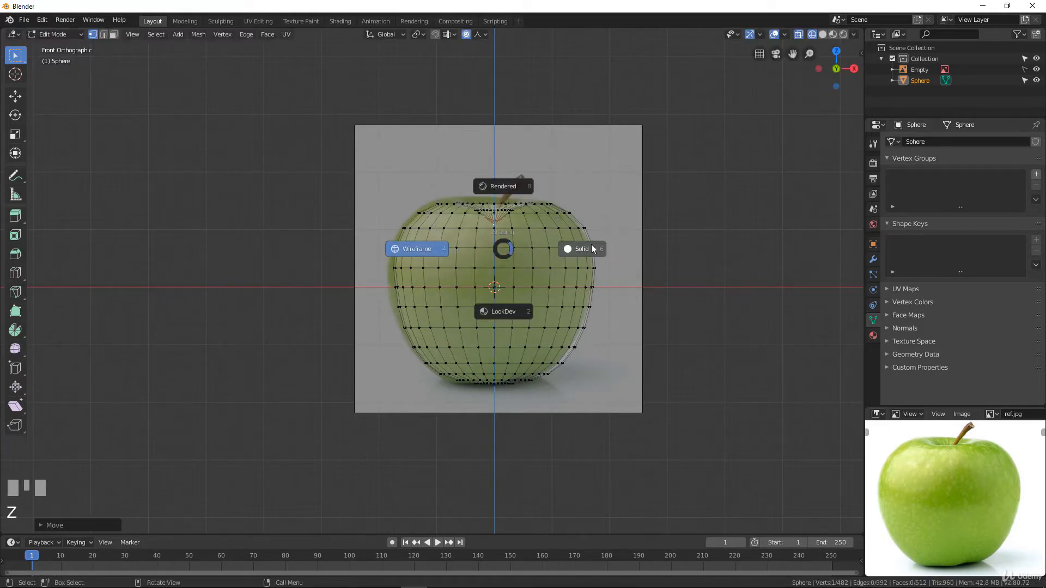
pyautogui.moveTo(572, 255)
pyautogui.mouseDown(button='middle')
pyautogui.moveTo(378, 337)
pyautogui.moveTo(369, 251)
pyautogui.moveTo(430, 305)
pyautogui.moveTo(518, 338)
pyautogui.moveTo(607, 332)
pyautogui.moveTo(630, 294)
pyautogui.moveTo(570, 276)
pyautogui.moveTo(578, 261)
pyautogui.moveTo(596, 286)
pyautogui.moveTo(580, 248)
pyautogui.moveTo(586, 226)
pyautogui.moveTo(583, 345)
pyautogui.mouseUp(button='middle')
pyautogui.scroll(3, 583, 345)
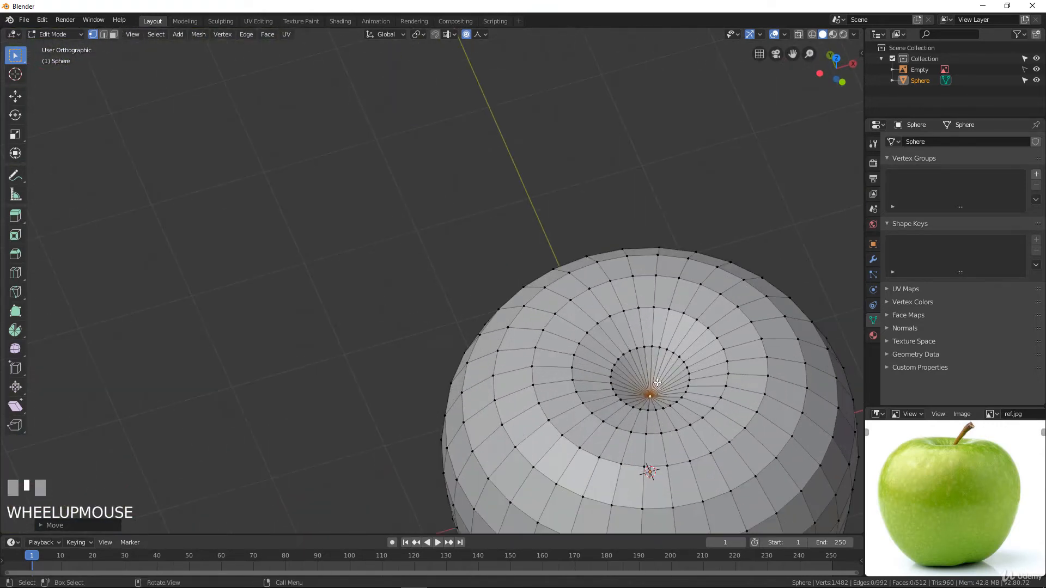
pyautogui.scroll(-8, 654, 379)
pyautogui.moveTo(485, 285); pyautogui.dragTo(497, 267, button='middle')
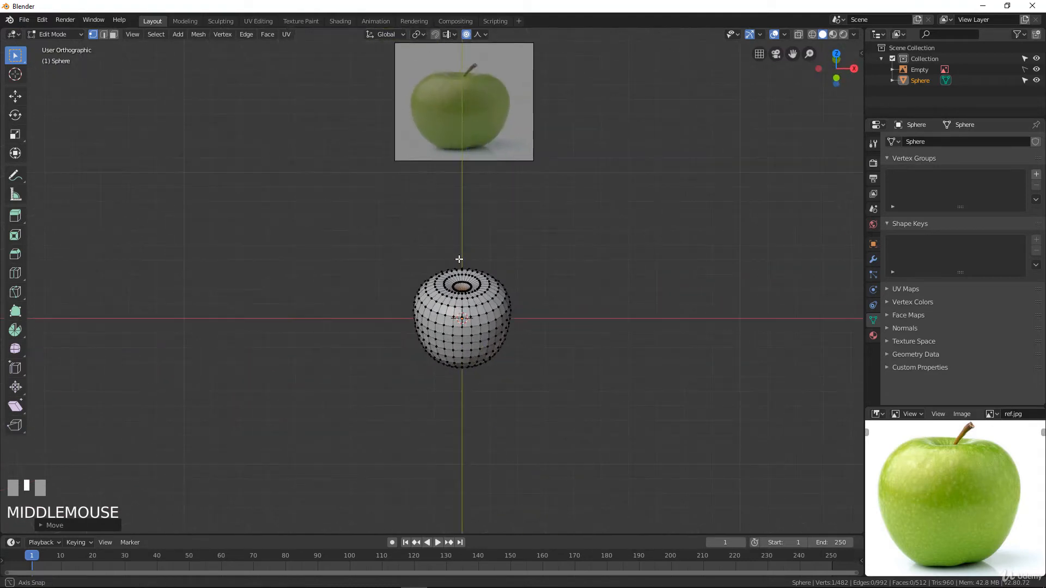
pyautogui.press('KP_1')
pyautogui.scroll(4, 497, 267)
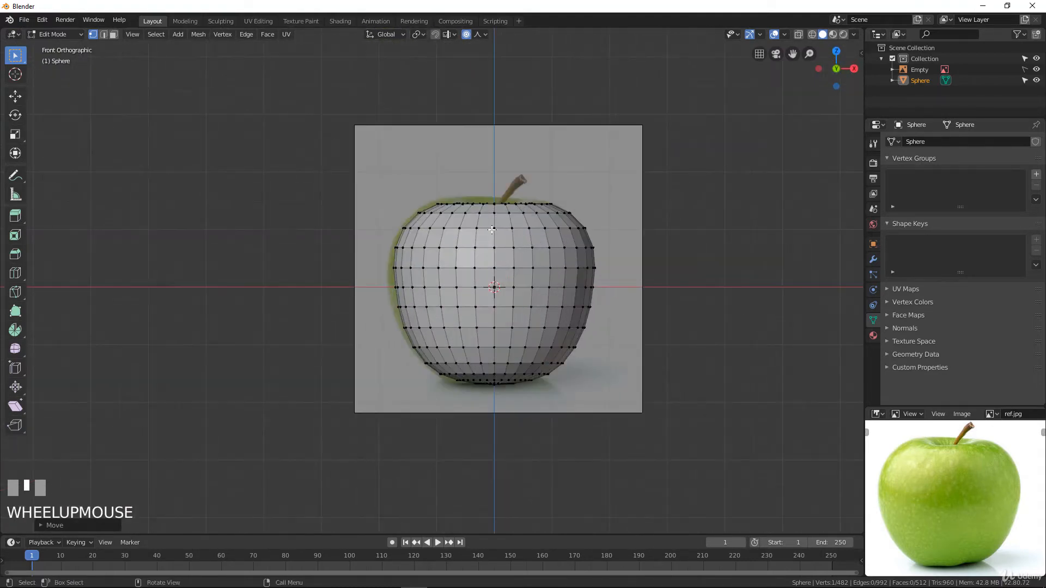
# - Add an edge loop around the top dimple, slid inward by about 0.905 to sit just outside the innermost ring
pyautogui.moveTo(528, 185); pyautogui.dragTo(531, 335, button='middle')
pyautogui.scroll(4, 530, 245)
pyautogui.scroll(2, 531, 336)
pyautogui.keyDown('shift'); pyautogui.moveTo(649, 425); pyautogui.dragTo(552, 322, button='middle'); pyautogui.keyUp('shift')
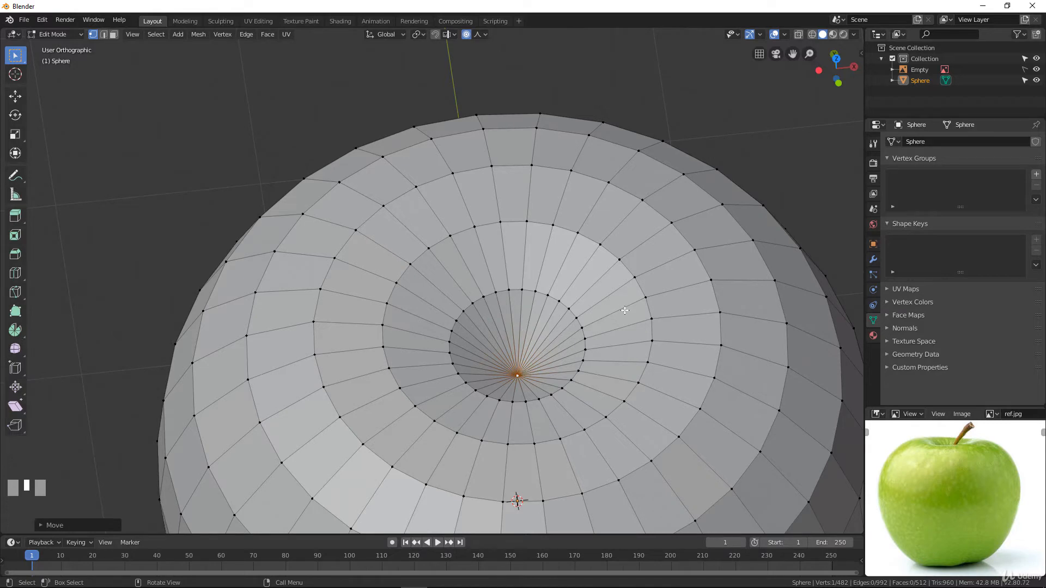
pyautogui.hotkey('ctrl', 'r')
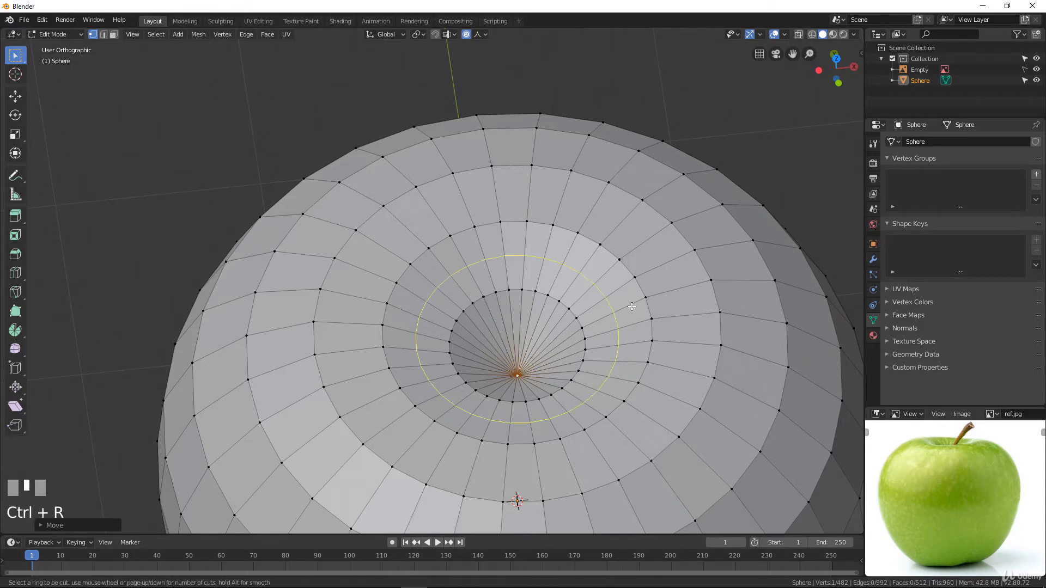
pyautogui.click(631, 307)
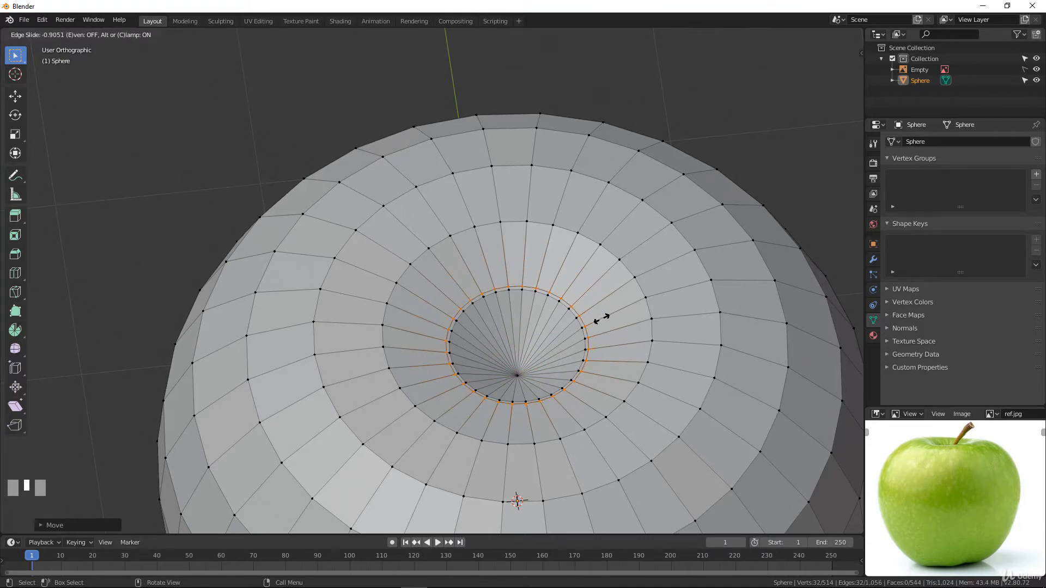
pyautogui.click(600, 320)
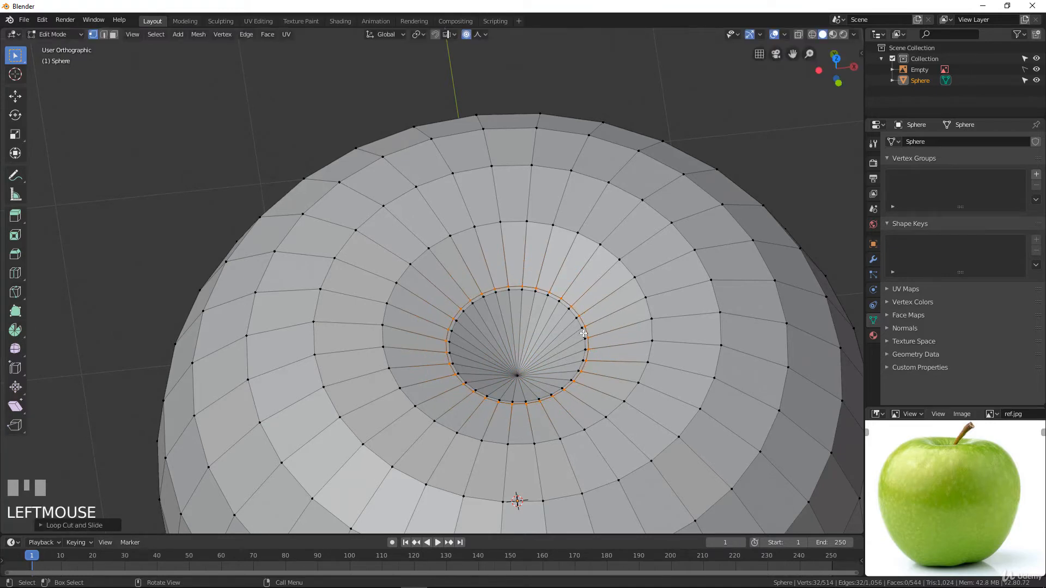
# - Select the dimple's innermost ring and, in wireframe with proportional editing off, lower it about 0.26 m along Z
pyautogui.keyDown('alt'); pyautogui.click(584, 333); pyautogui.keyUp('alt')
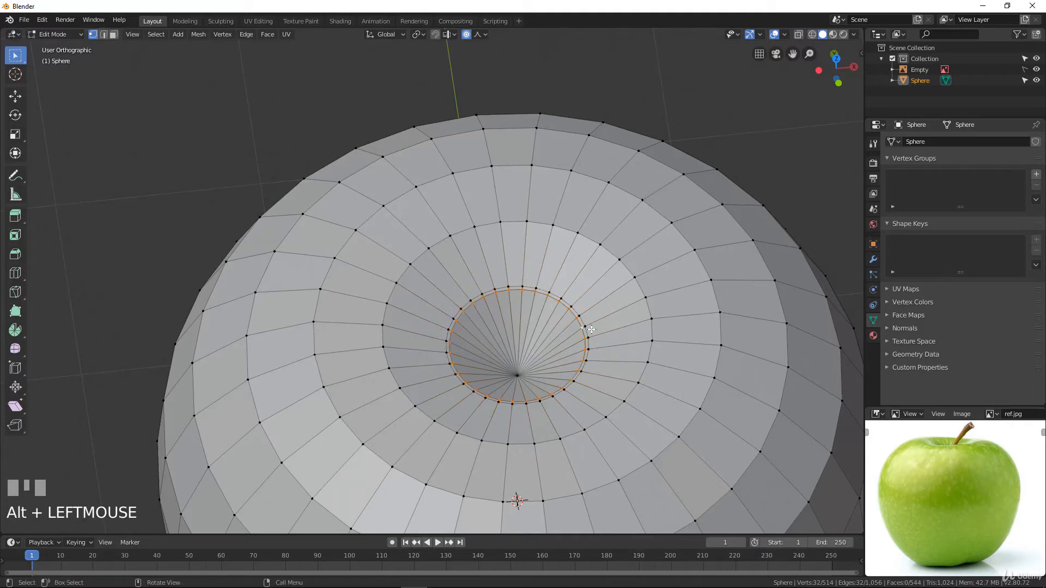
pyautogui.press('KP_1')
pyautogui.press('z')
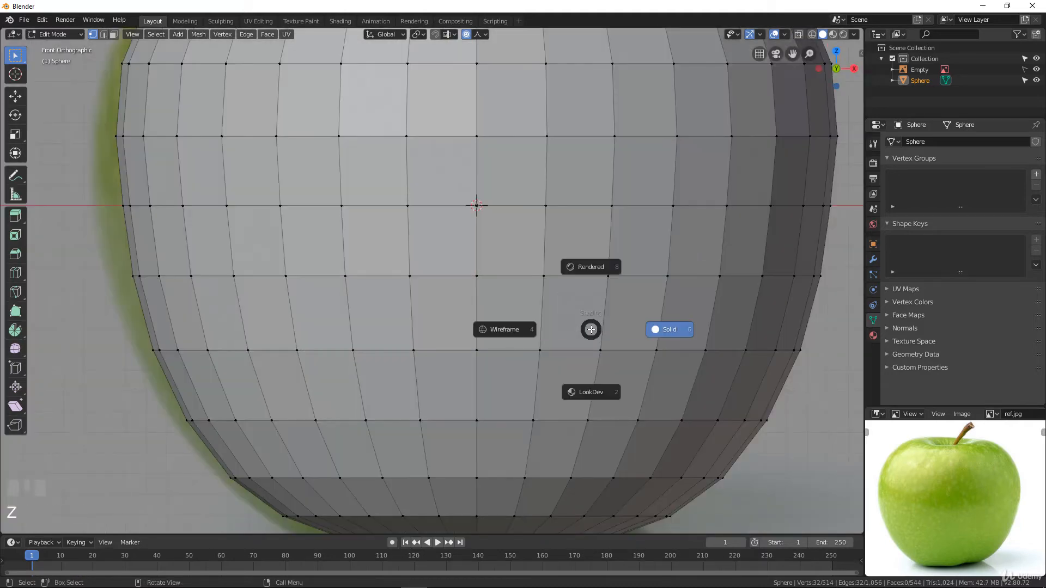
pyautogui.click(540, 338)
pyautogui.moveTo(521, 330)
pyautogui.keyDown('shift'); pyautogui.mouseDown(button='middle')
pyautogui.moveTo(544, 397)
pyautogui.moveTo(520, 369)
pyautogui.mouseUp(button='middle'); pyautogui.keyUp('shift')
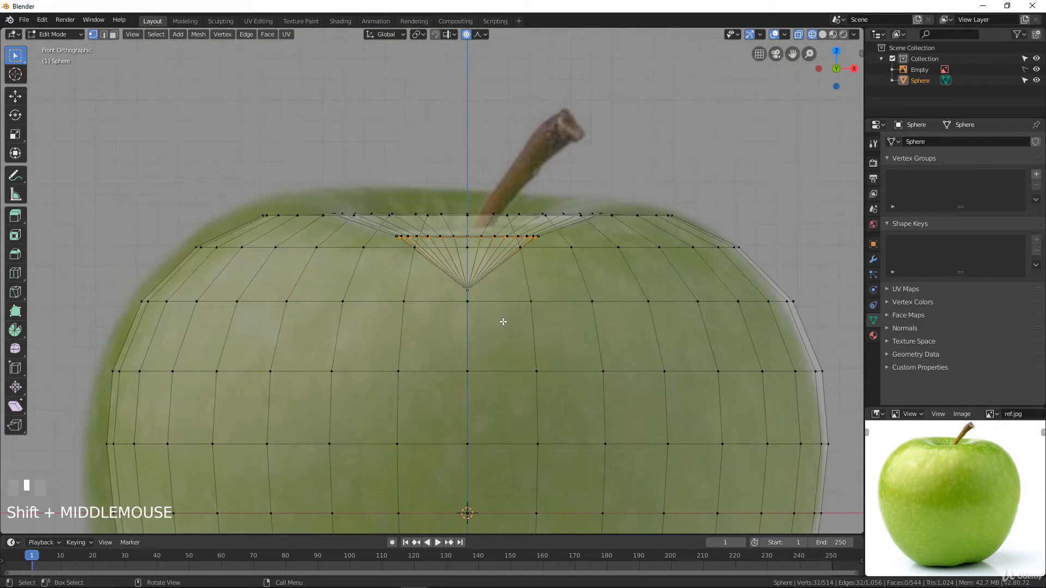
pyautogui.press('g')
pyautogui.rightClick(505, 353)
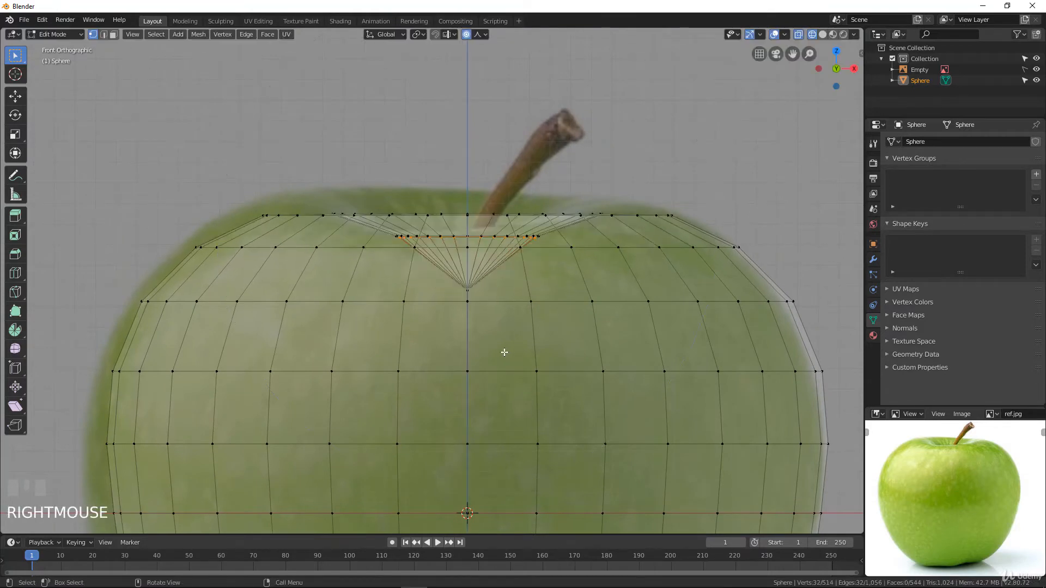
pyautogui.click(465, 34)
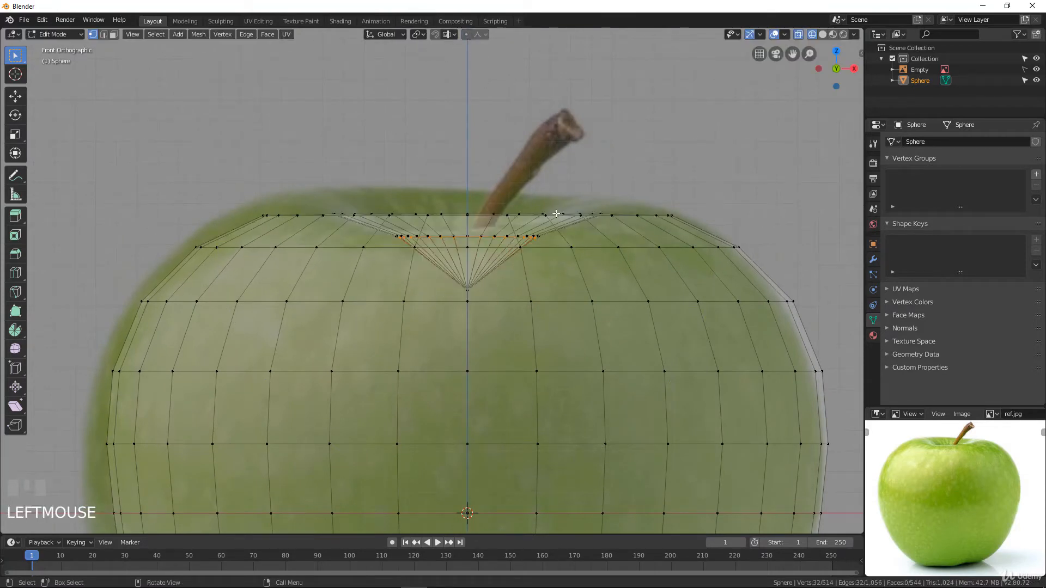
pyautogui.press('g')
pyautogui.press('z')
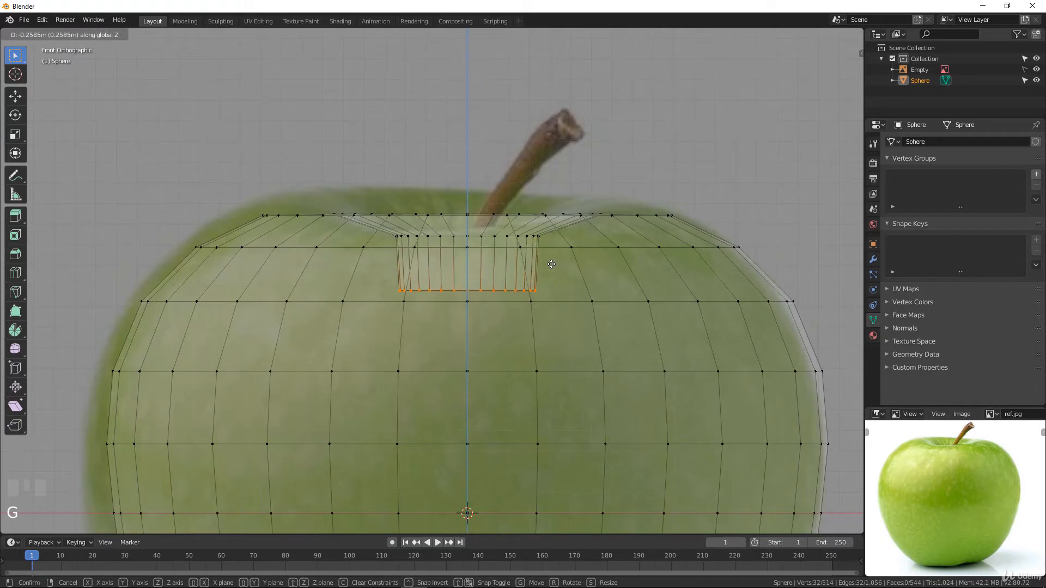
pyautogui.click(551, 264)
# - Scale the lowered ring down to about 0.26 and raise it slightly along Z, by about 0.01 m
pyautogui.press('s')
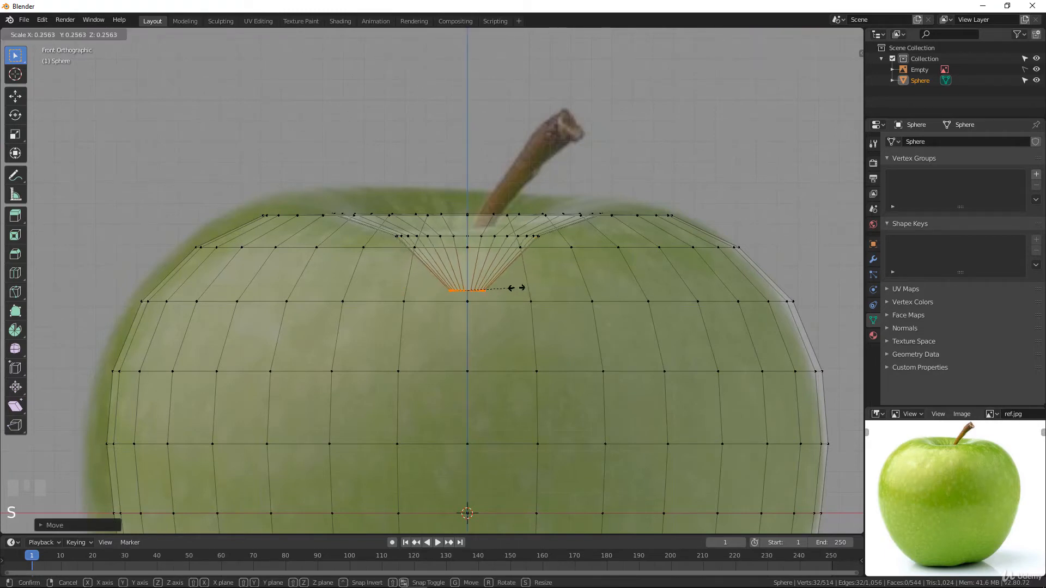
pyautogui.click(510, 286)
pyautogui.press('g')
pyautogui.press('z')
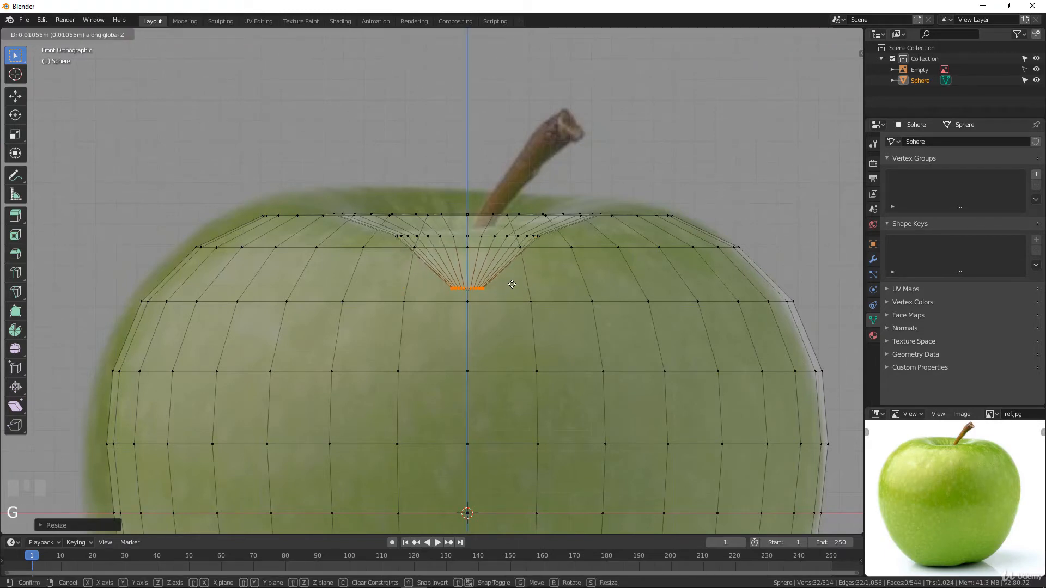
pyautogui.click(522, 302)
# - Select the dimple's bottom ring together with its centre vertex and flatten them along Z
pyautogui.scroll(4, 538, 326)
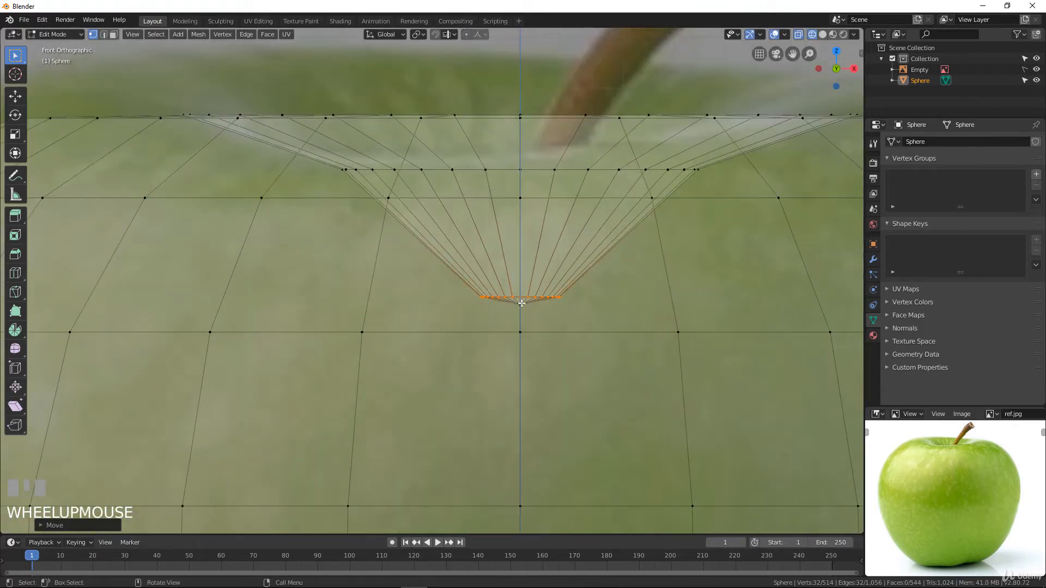
pyautogui.scroll(-4, 554, 310)
pyautogui.scroll(2, 554, 315)
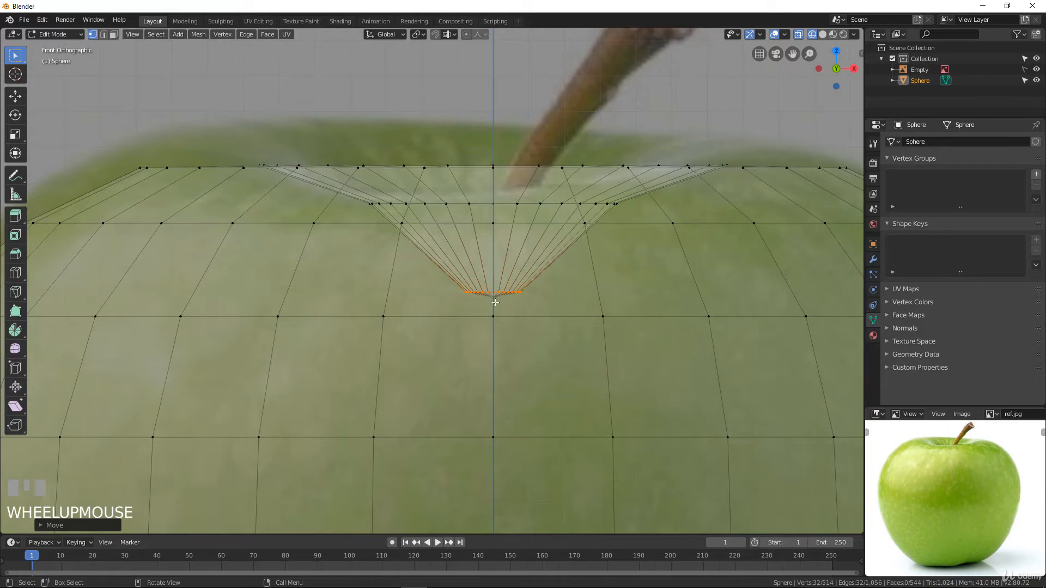
pyautogui.scroll(-3, 495, 303)
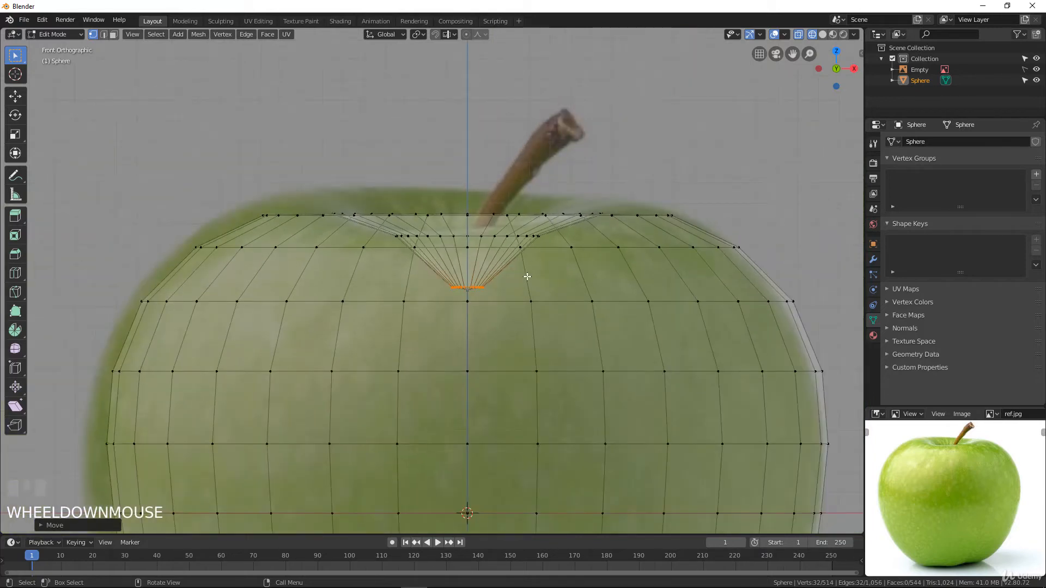
pyautogui.scroll(2, 527, 277)
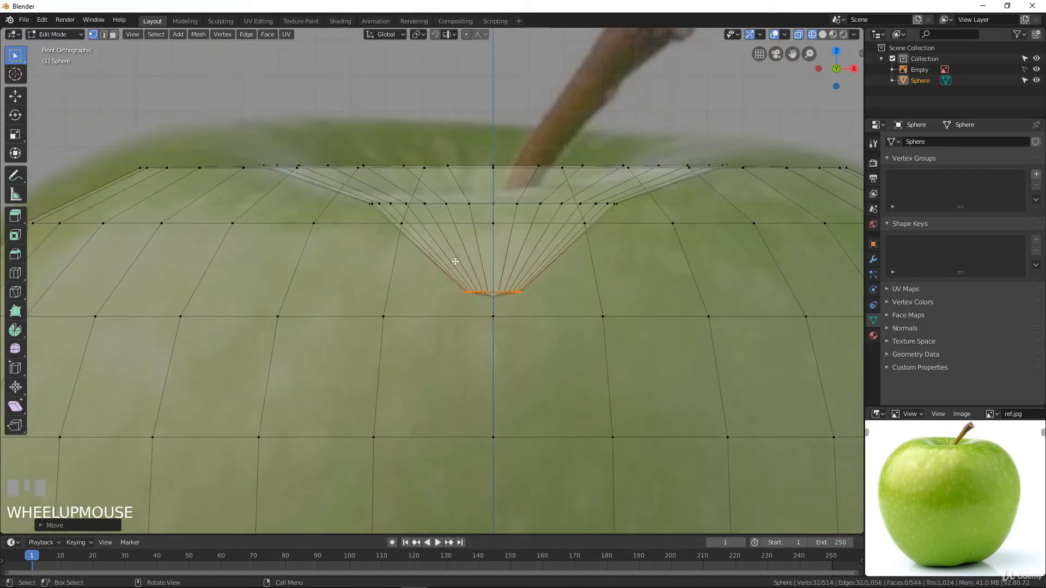
pyautogui.scroll(3, 593, 319)
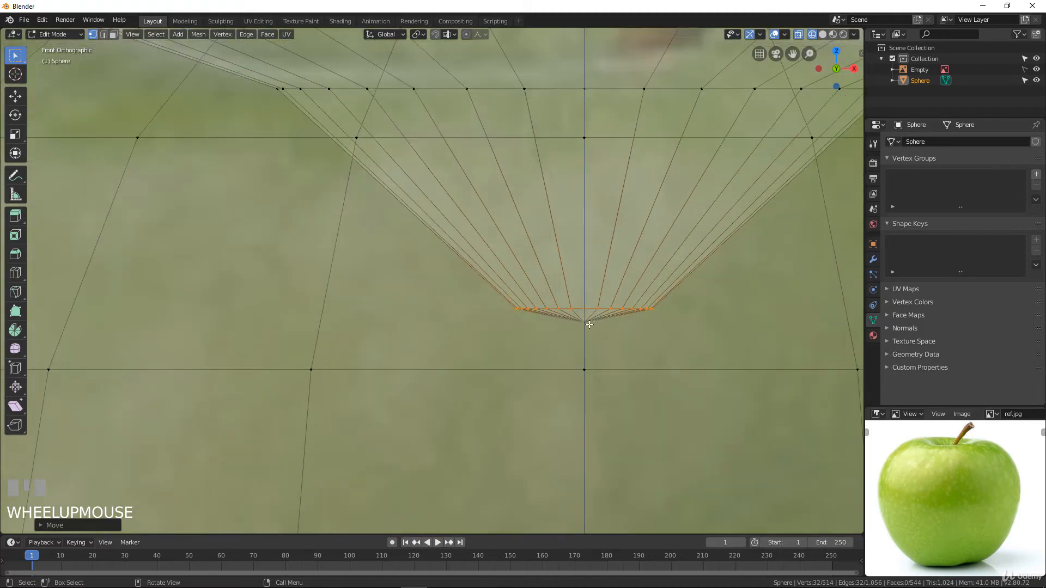
pyautogui.click(584, 326)
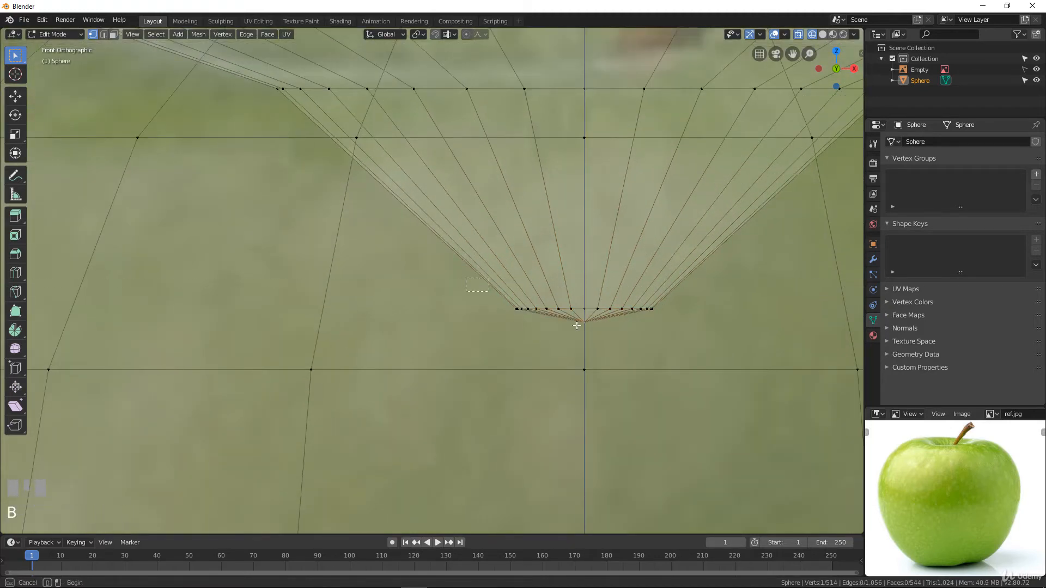
pyautogui.moveTo(462, 280); pyautogui.dragTo(708, 349)
pyautogui.scroll(-4, 517, 308)
pyautogui.scroll(1, 514, 305)
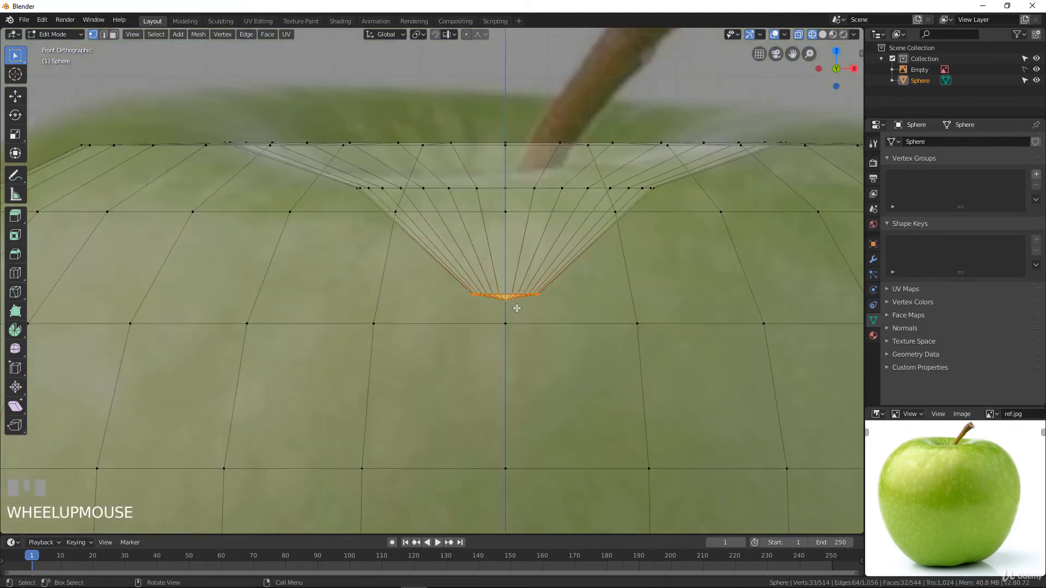
pyautogui.scroll(-3, 504, 286)
pyautogui.keyDown('shift'); pyautogui.moveTo(504, 283); pyautogui.dragTo(478, 288, button='middle'); pyautogui.keyUp('shift')
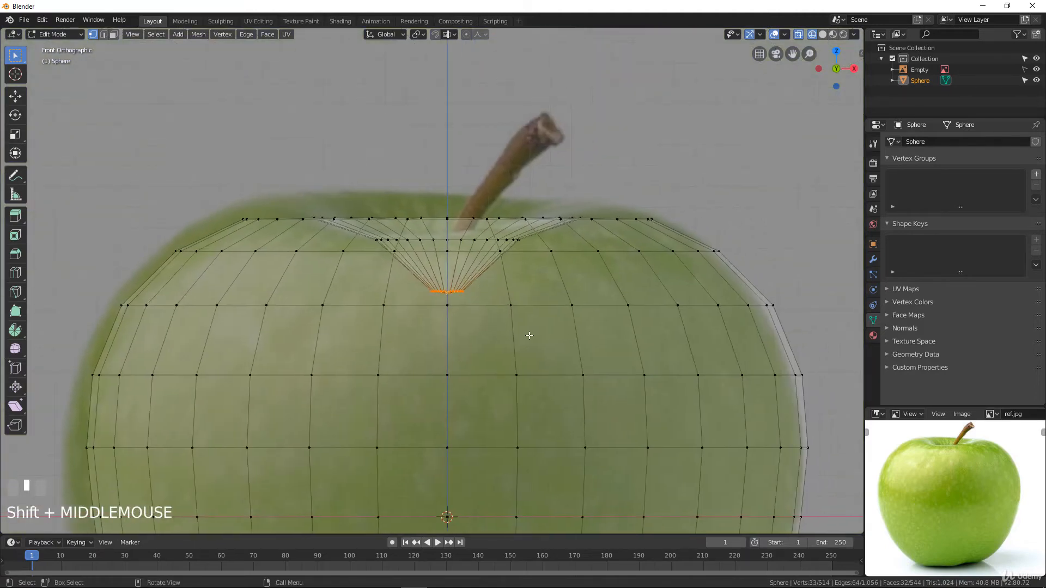
pyautogui.press('s')
pyautogui.press('z')
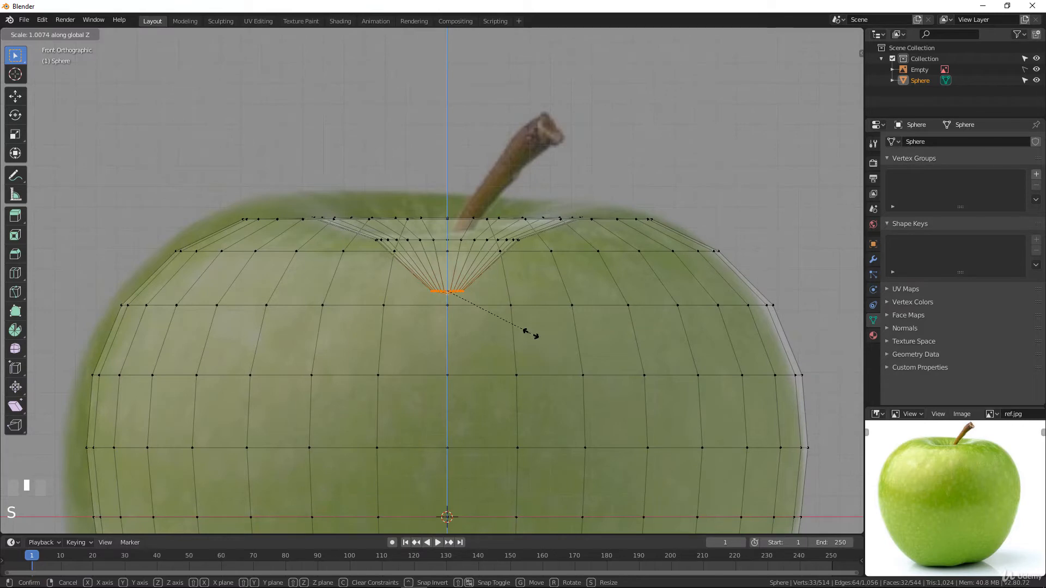
pyautogui.click(532, 334)
# - Scale the flattened base of the dimple down to about 0.7 so it matches the stem's thickness
pyautogui.scroll(5, 516, 330)
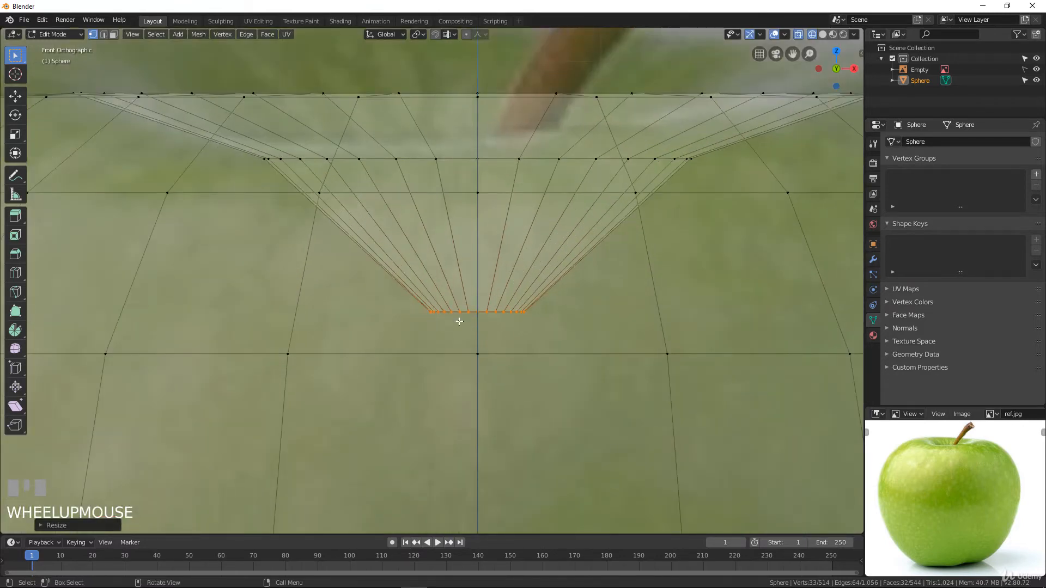
pyautogui.scroll(-2, 459, 321)
pyautogui.scroll(1, 515, 321)
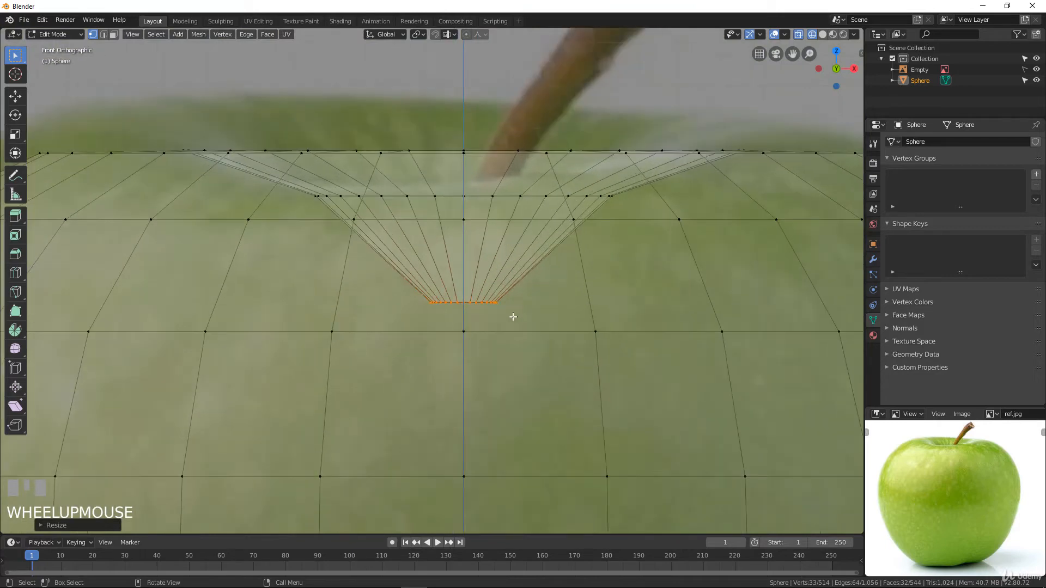
pyautogui.press('s')
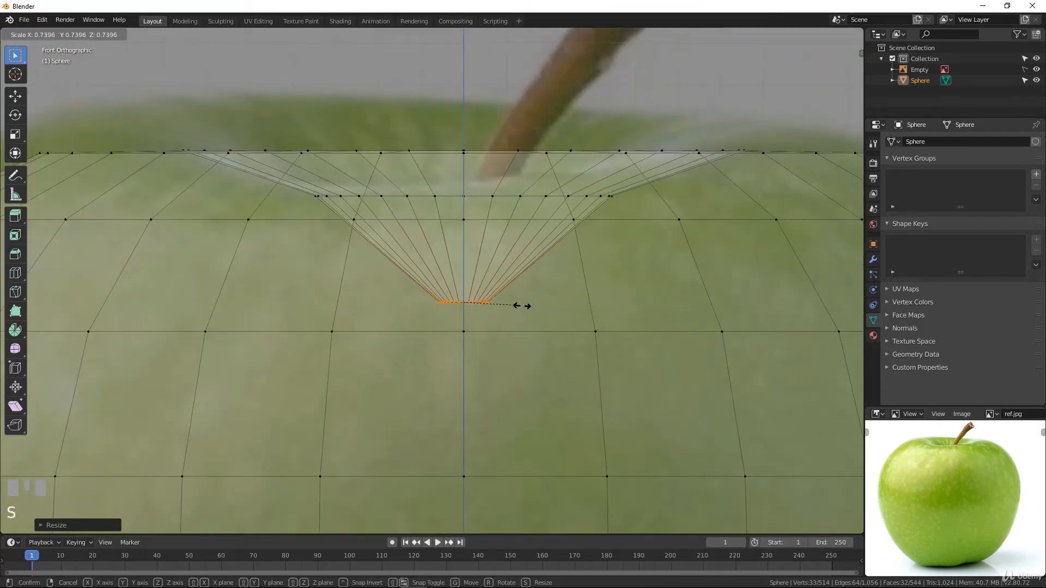
pyautogui.click(516, 305)
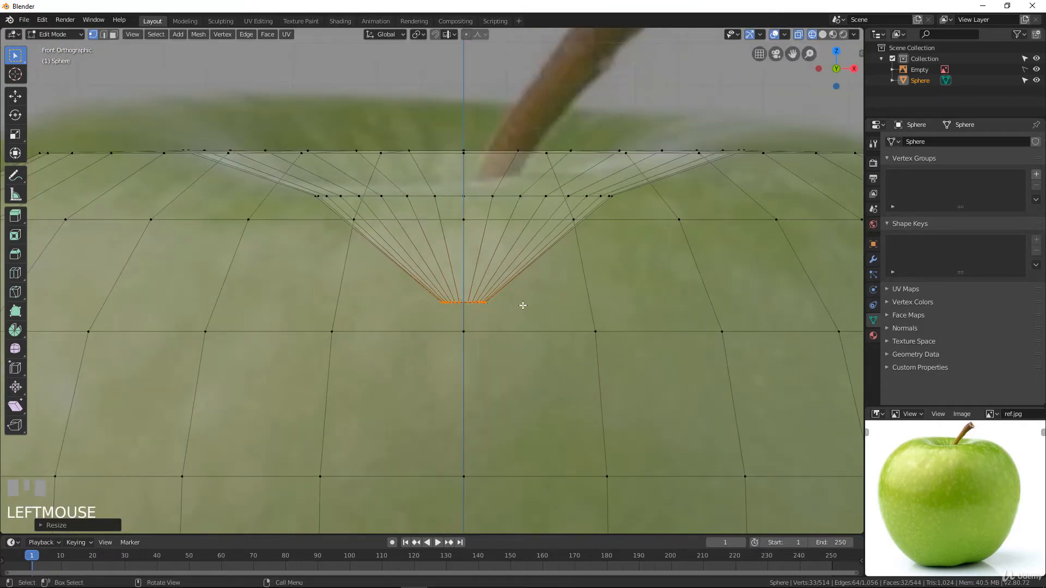
# - Extrude the dimple's base upward as the first stem segment, shift it slightly along X and tilt it to follow the reference stem
pyautogui.scroll(-2, 523, 303)
pyautogui.scroll(1, 523, 304)
pyautogui.keyDown('shift'); pyautogui.moveTo(523, 304); pyautogui.dragTo(472, 338, button='middle'); pyautogui.keyUp('shift')
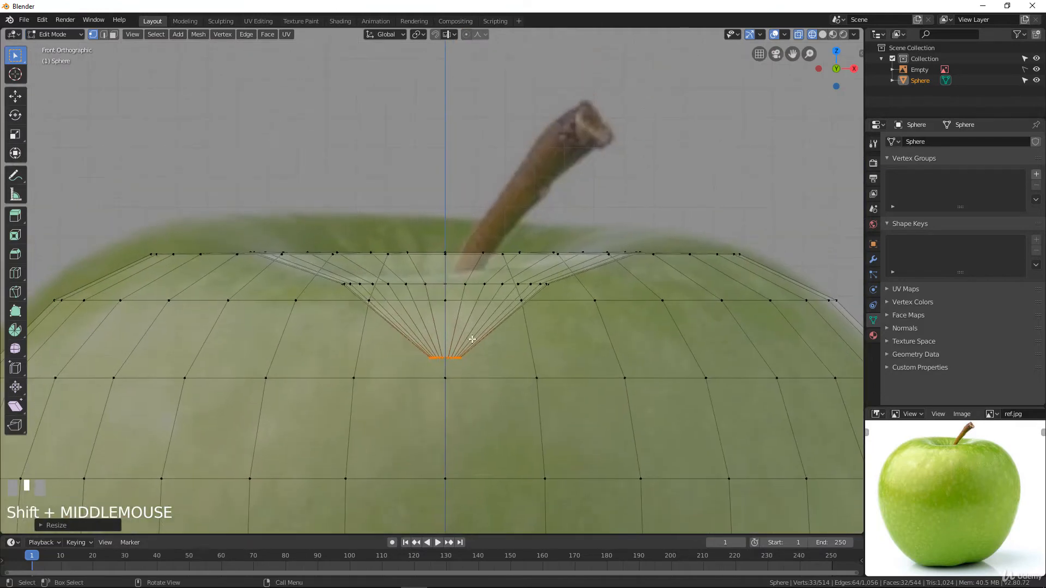
pyautogui.press('e')
pyautogui.click(475, 297)
pyautogui.press('g')
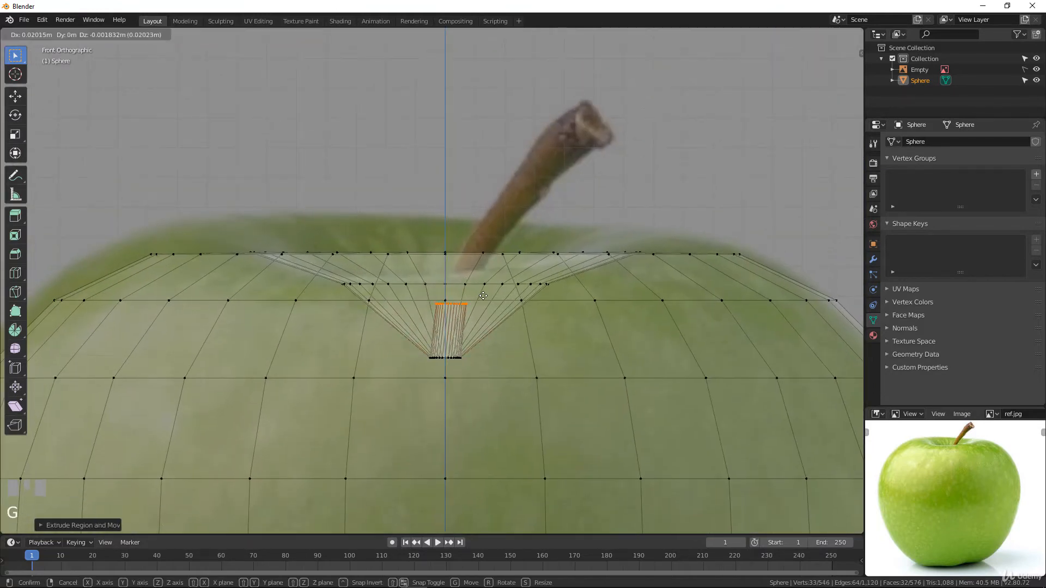
pyautogui.click(510, 306)
pyautogui.press('r')
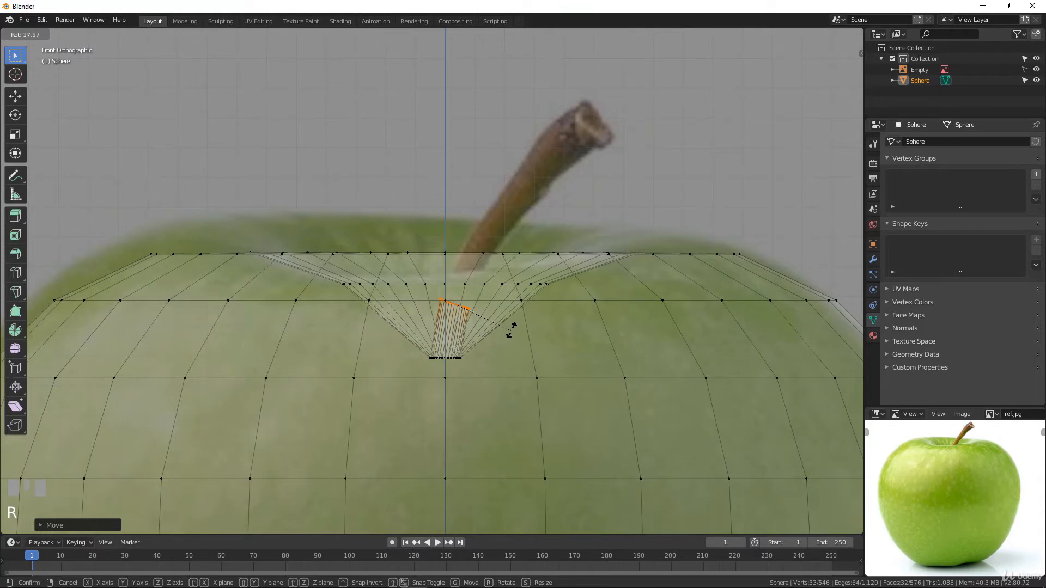
pyautogui.click(499, 339)
# - Extrude a second stem segment about 0.22 m, then move, rotate and slightly shrink its end to fit the stem just above the dimple
pyautogui.press('e')
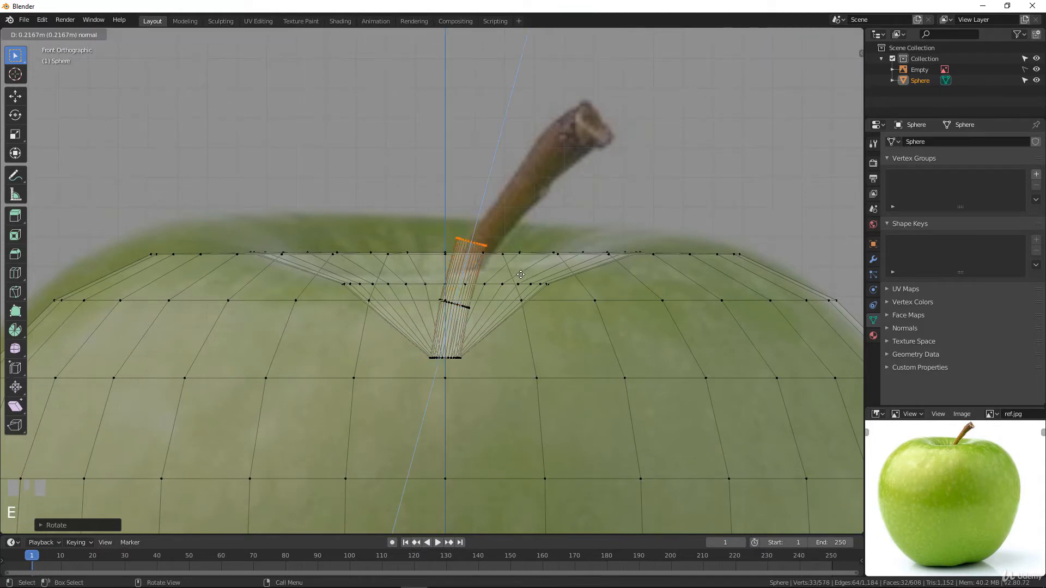
pyautogui.click(523, 276)
pyautogui.press('g')
pyautogui.click(529, 286)
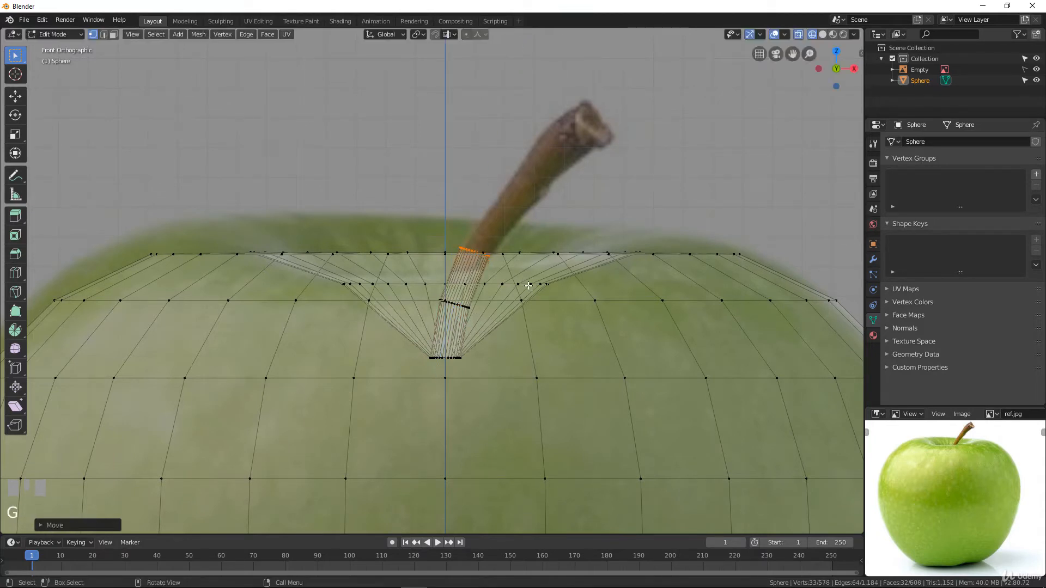
pyautogui.press('r')
pyautogui.click(549, 298)
pyautogui.press('s')
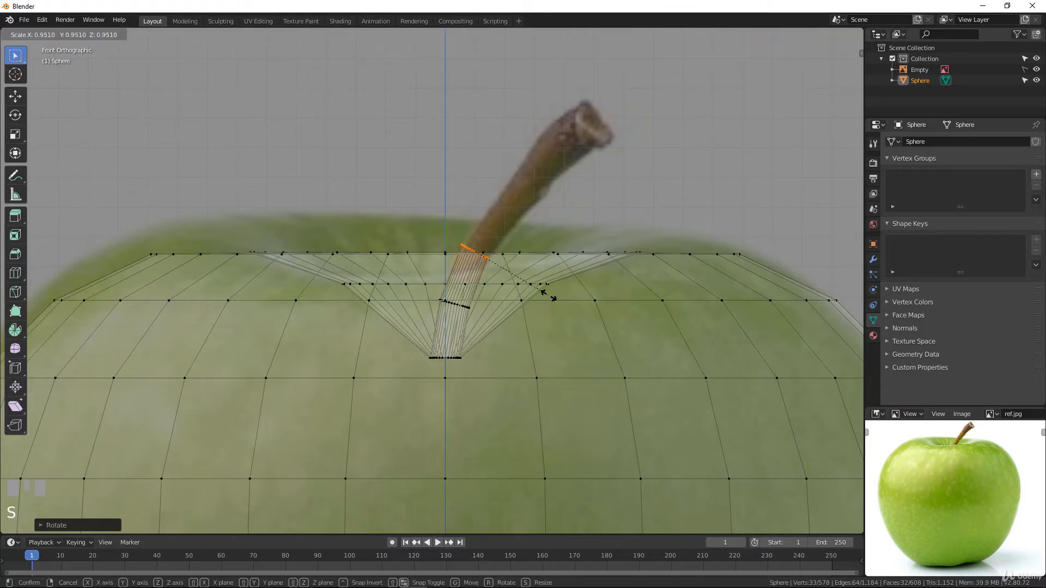
pyautogui.click(546, 289)
pyautogui.press('g')
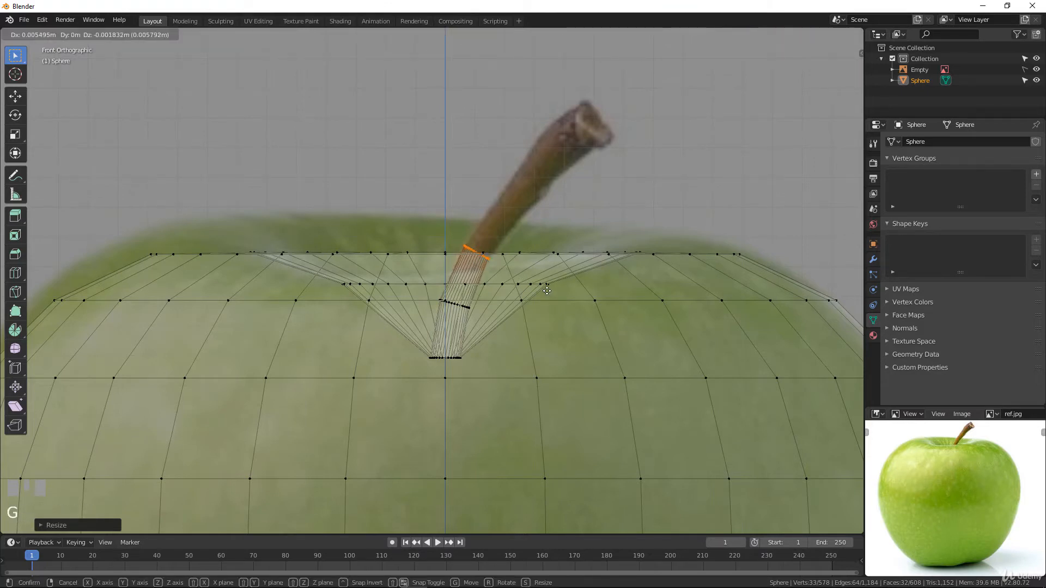
pyautogui.click(545, 291)
# - Extrude a third stem segment and move, rotate and scale its end to match the reference stem above the apple's rim
pyautogui.press('e')
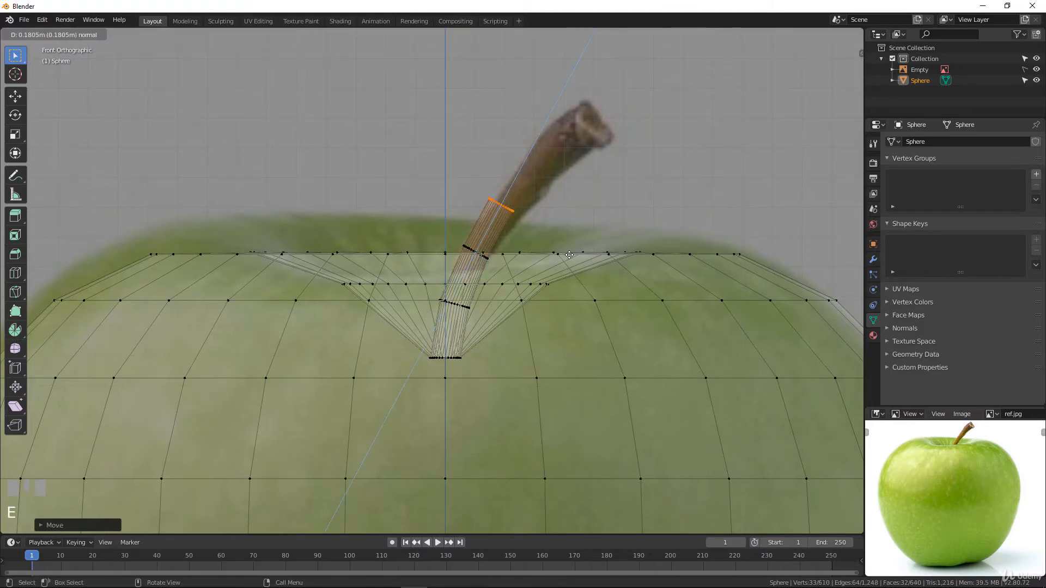
pyautogui.click(569, 240)
pyautogui.press('g')
pyautogui.click(584, 243)
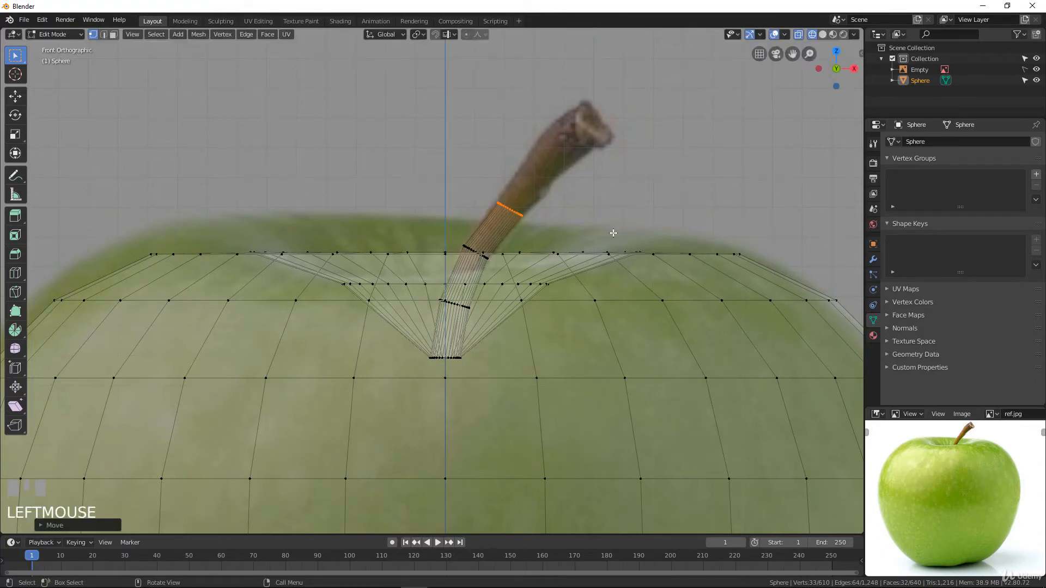
pyautogui.press('r')
pyautogui.click(607, 252)
pyautogui.press('g')
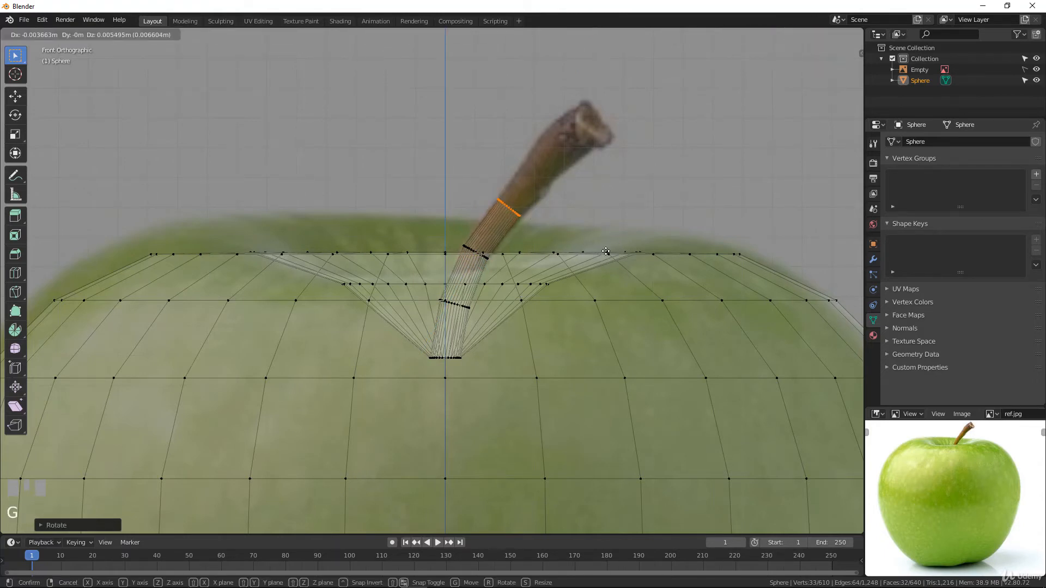
pyautogui.click(589, 265)
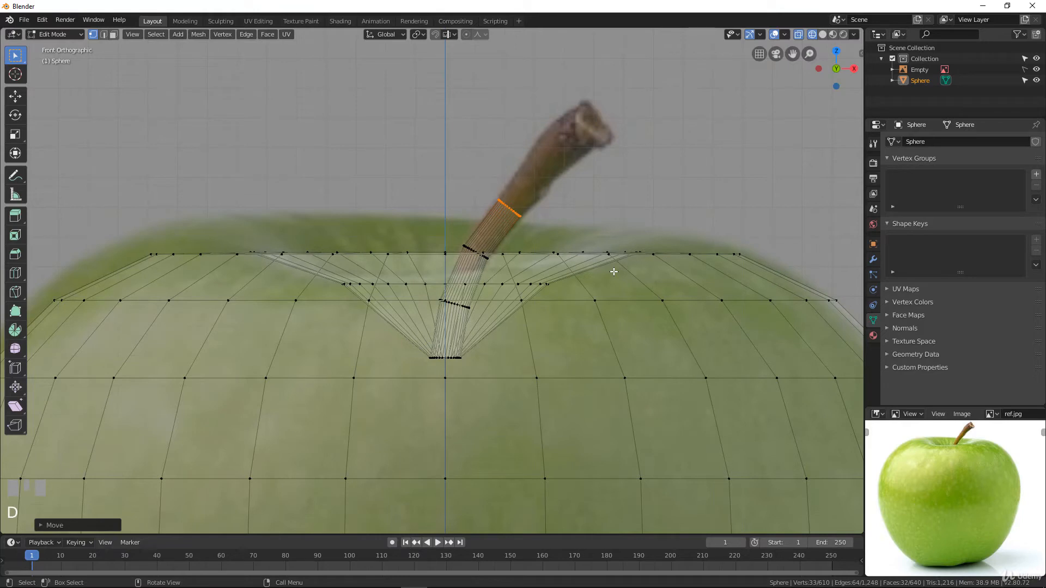
pyautogui.press('s')
pyautogui.click(611, 272)
# - Extrude a fourth stem segment, scale its end up slightly and align it with the widening reference stem
pyautogui.press('e')
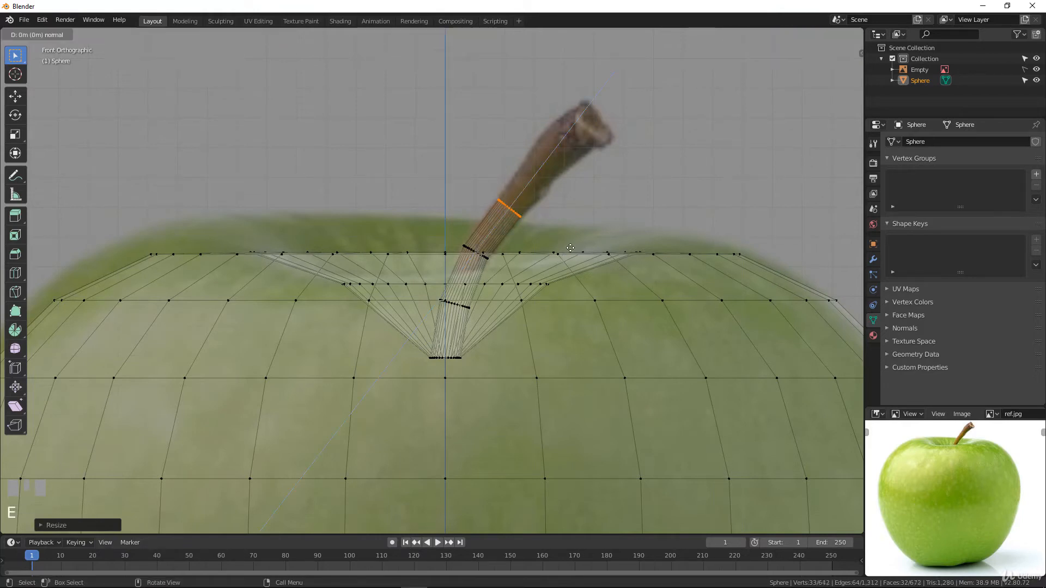
pyautogui.click(600, 226)
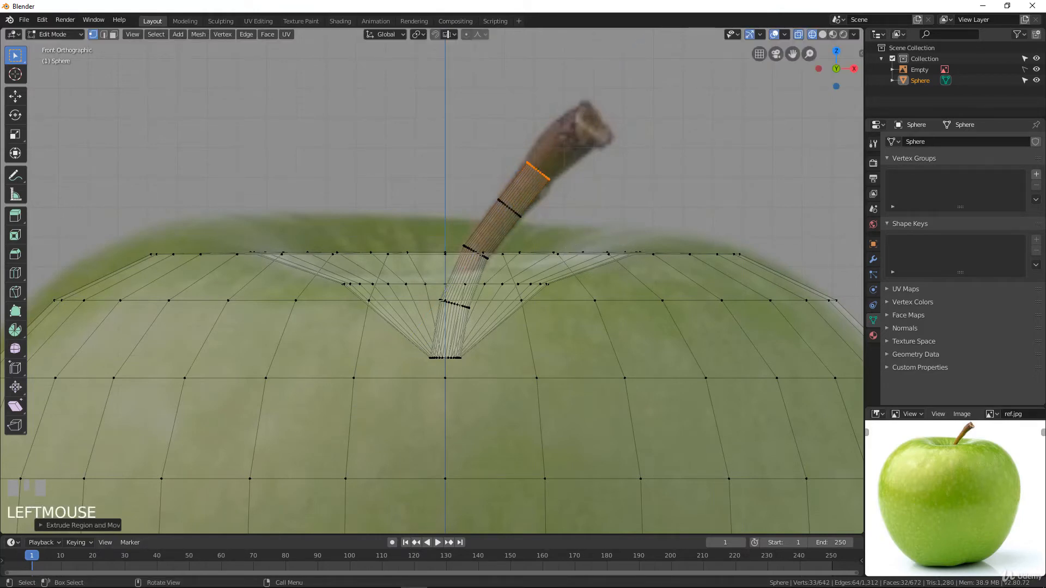
pyautogui.press('s')
pyautogui.click(645, 254)
pyautogui.press('g')
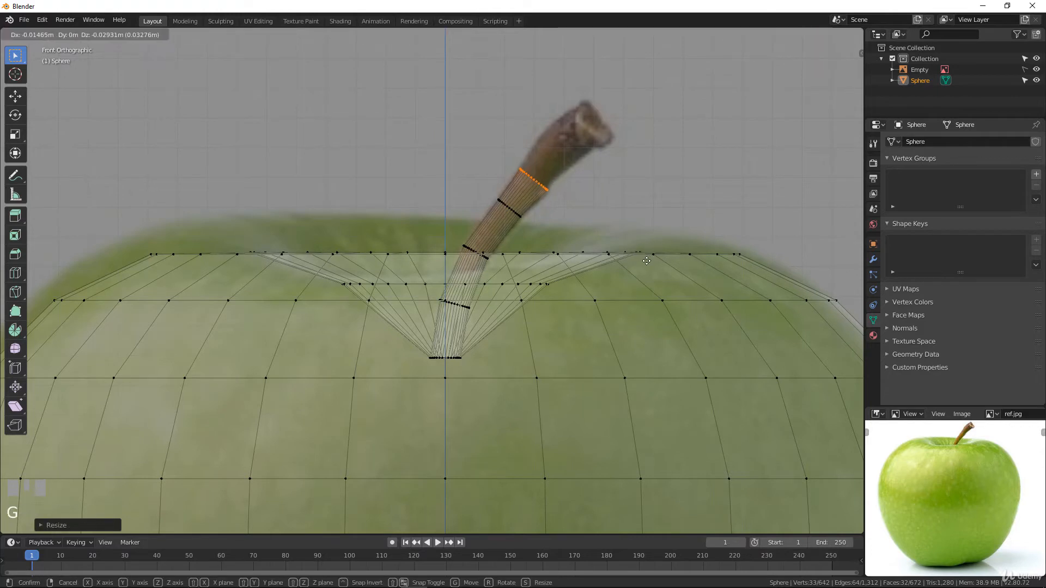
pyautogui.click(653, 249)
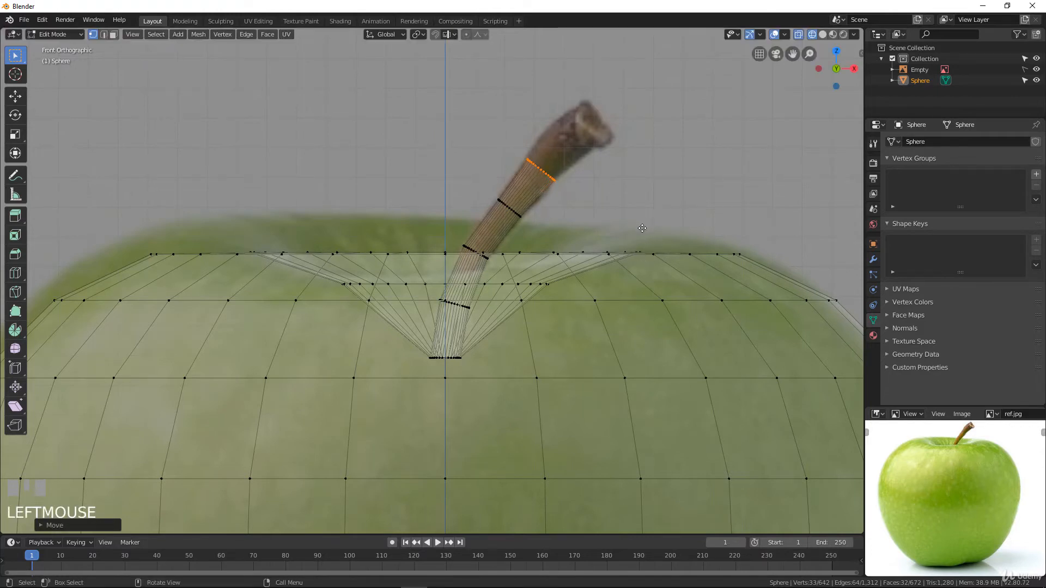
# - Extrude, tilt and widen a fifth stem segment, and extrude its end about 0.12 m to the tip of the reference stem
pyautogui.press('e')
pyautogui.click(679, 203)
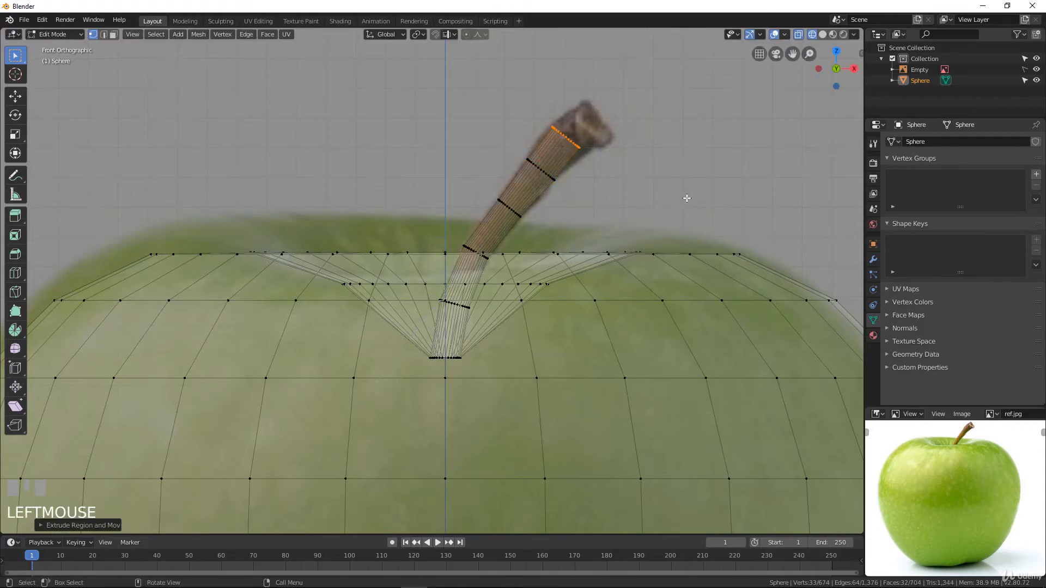
pyautogui.press('r')
pyautogui.press('g')
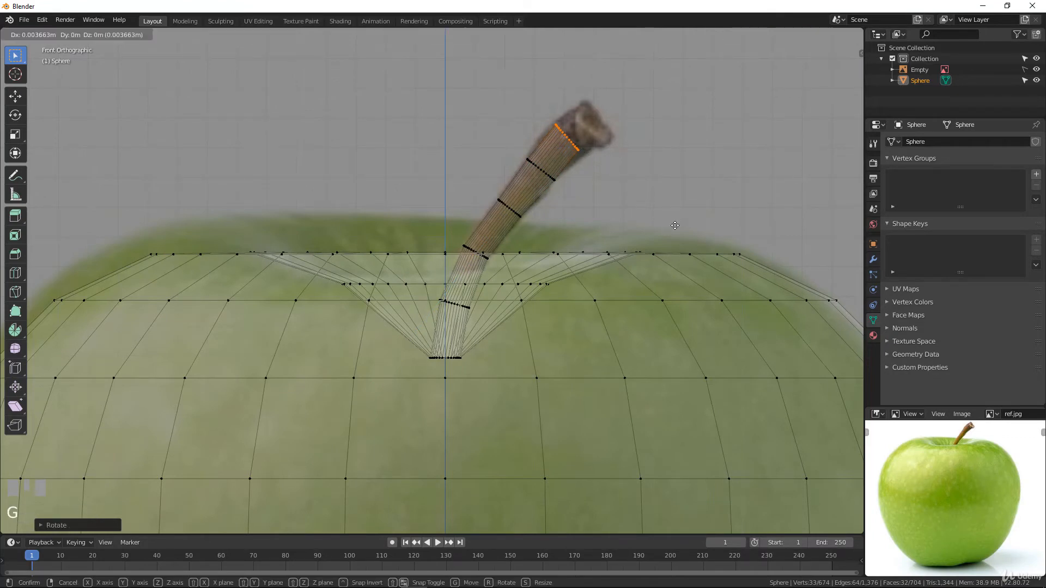
pyautogui.click(677, 225)
pyautogui.press('s')
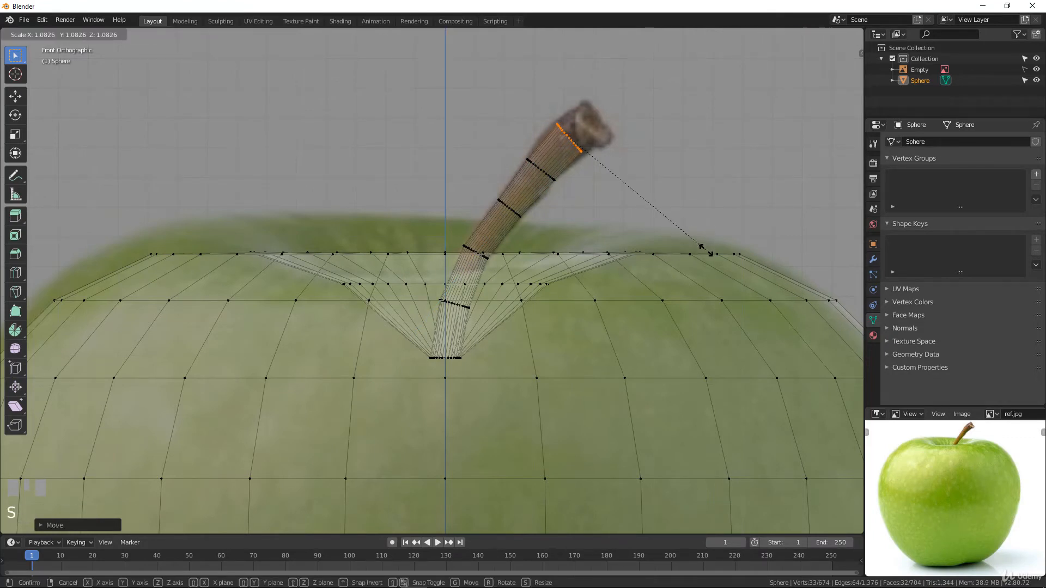
pyautogui.click(729, 274)
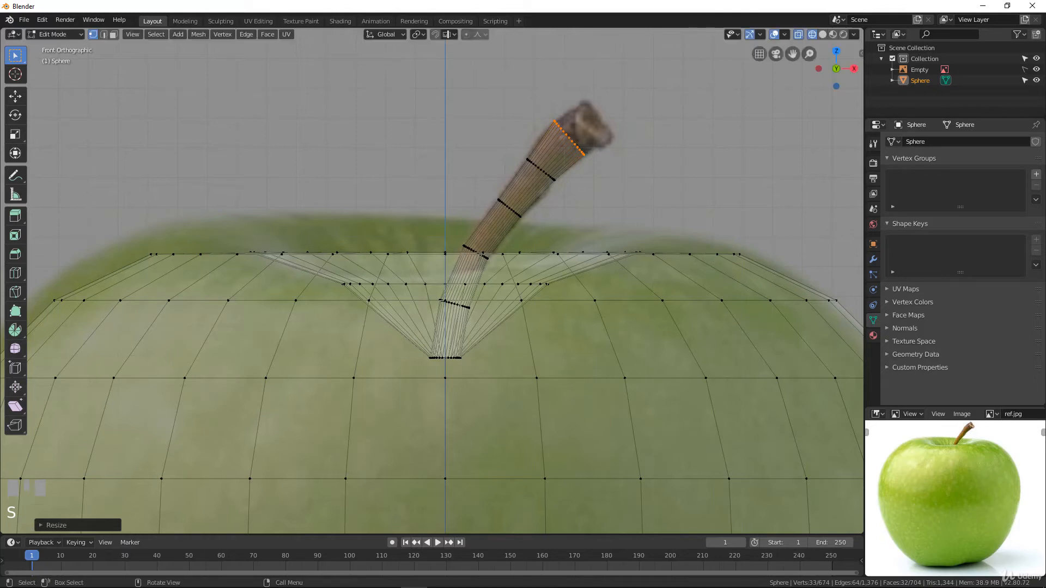
pyautogui.press('e')
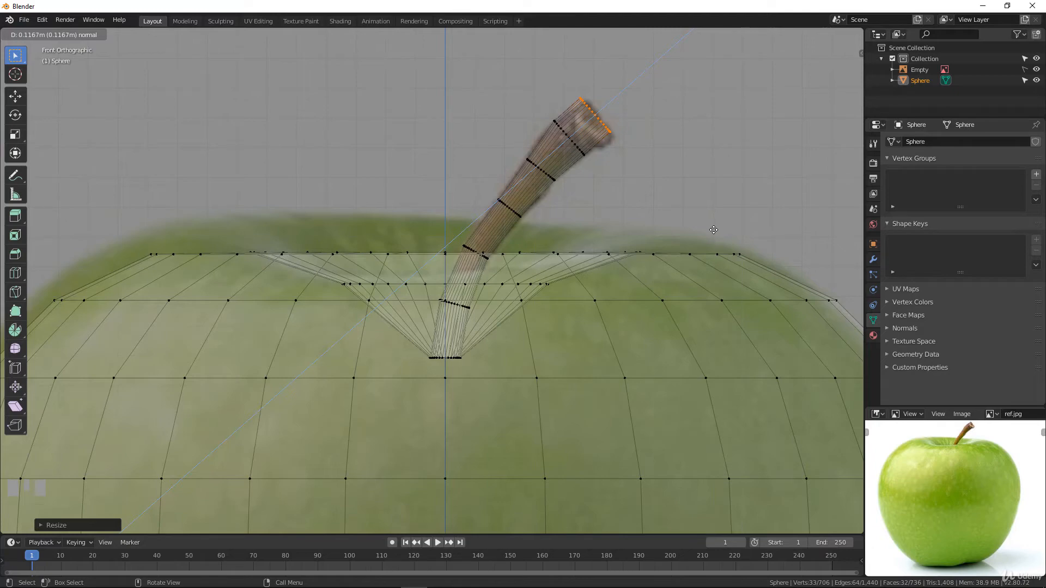
pyautogui.click(714, 230)
# - Inset the stem's tip by extruding its end face in place and scaling it down to less than half size
pyautogui.moveTo(656, 224); pyautogui.dragTo(439, 304, button='middle')
pyautogui.scroll(3, 569, 338)
pyautogui.scroll(2, 569, 339)
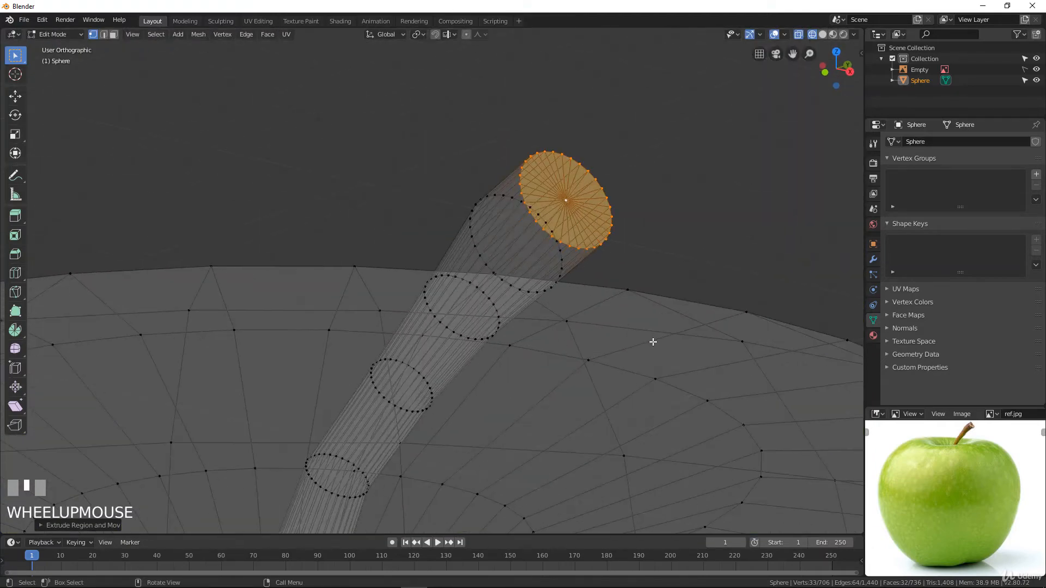
pyautogui.press('e')
pyautogui.press('s')
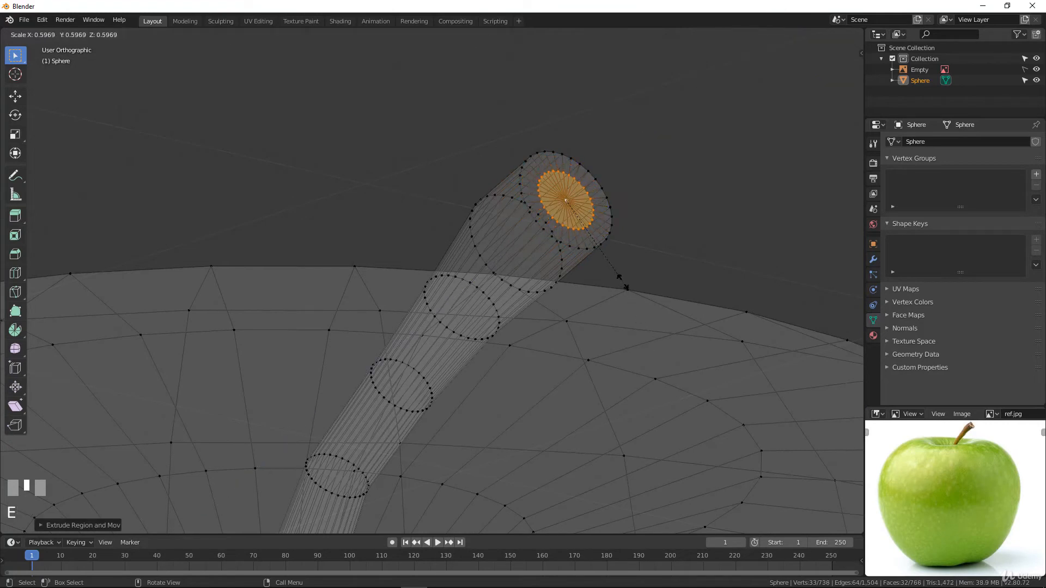
pyautogui.click(609, 254)
pyautogui.moveTo(609, 253); pyautogui.dragTo(676, 249, button='middle')
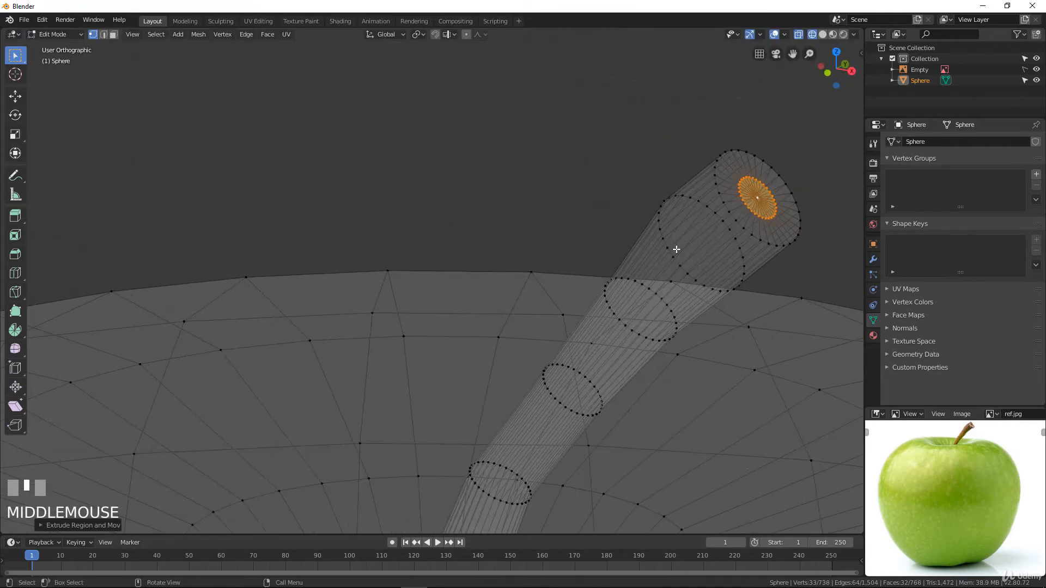
# - Bevel the outer edge loop of the stem's tip with 2 segments and a width of about 0.028 m
pyautogui.keyDown('alt'); pyautogui.click(718, 187); pyautogui.keyUp('alt')
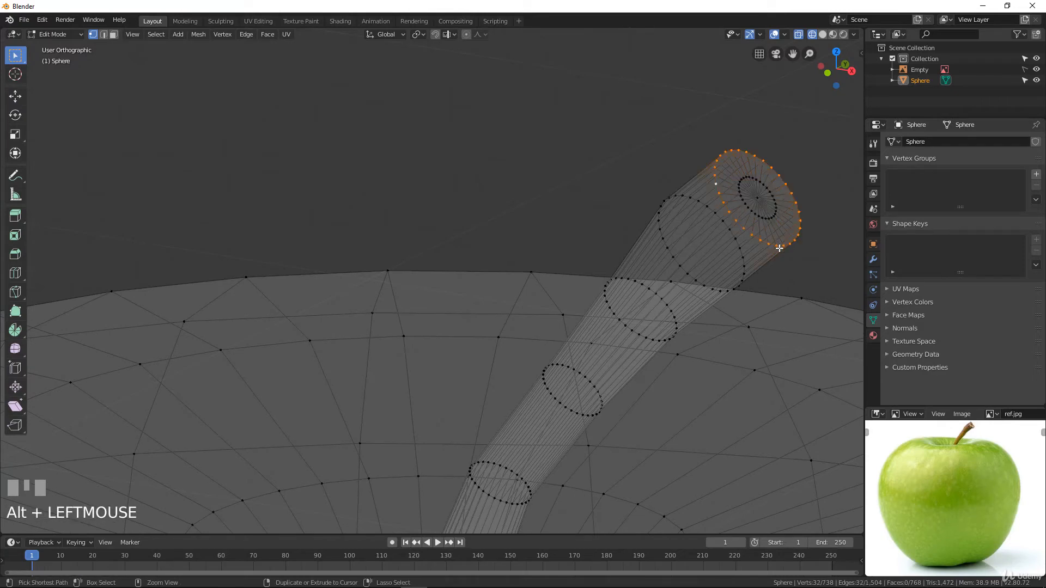
pyautogui.hotkey('ctrl', 'b')
pyautogui.scroll(1, 785, 262)
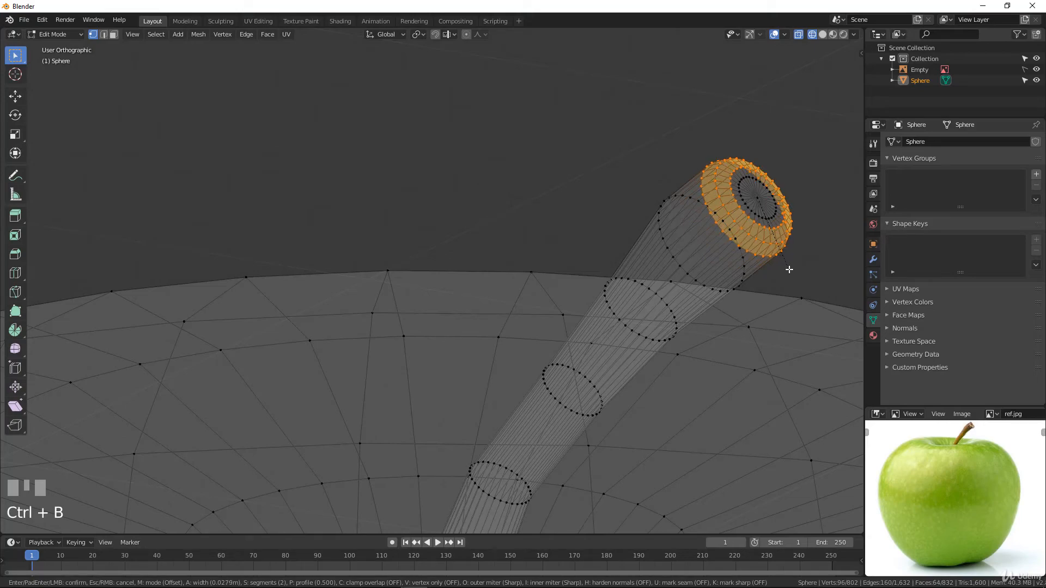
pyautogui.click(789, 270)
pyautogui.scroll(-4, 655, 290)
# - Examine the whole apple and stem in Object Mode and compare the stem's curve with the reference photo in front view
pyautogui.press('Tab')
pyautogui.moveTo(655, 289); pyautogui.dragTo(610, 279, button='middle')
pyautogui.scroll(-11, 606, 283)
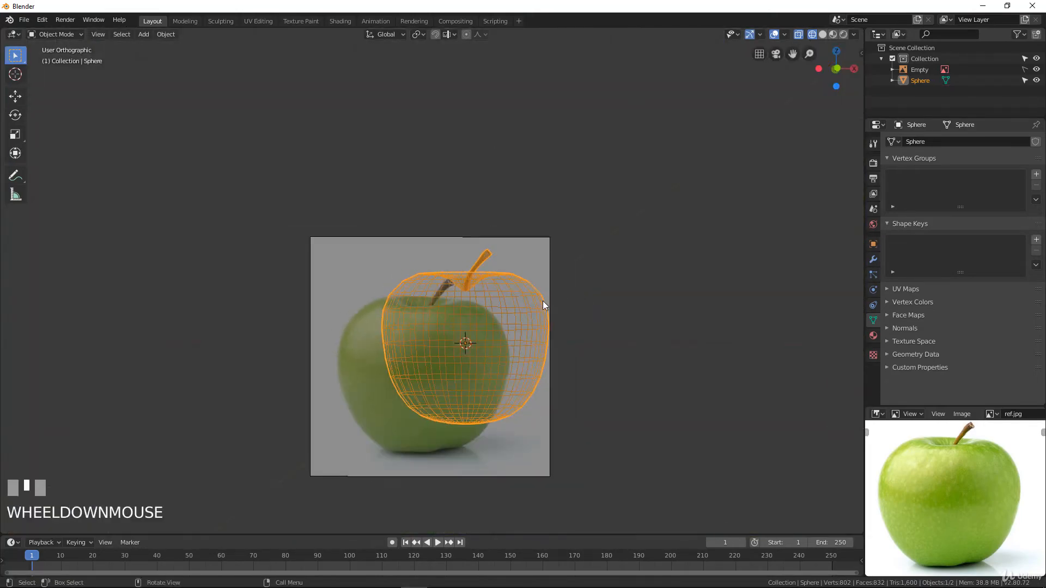
pyautogui.moveTo(543, 301); pyautogui.dragTo(519, 344, button='middle')
pyautogui.scroll(6, 530, 336)
pyautogui.scroll(1, 567, 326)
pyautogui.moveTo(570, 323); pyautogui.dragTo(573, 310, button='middle')
pyautogui.press('KP_1')
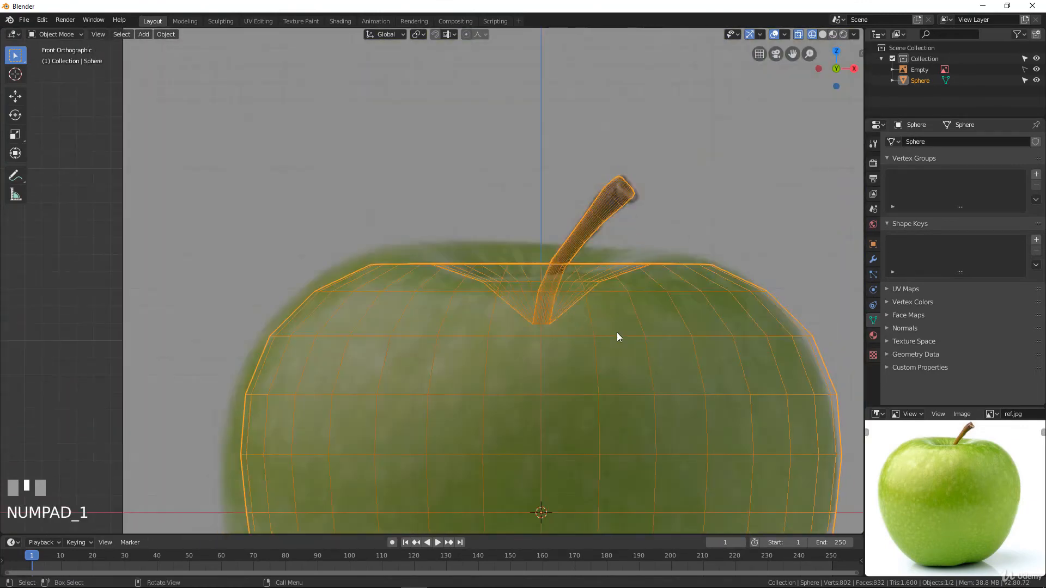
pyautogui.scroll(3, 714, 250)
pyautogui.scroll(-1, 708, 252)
pyautogui.keyDown('shift'); pyautogui.moveTo(708, 252); pyautogui.dragTo(616, 224, button='middle'); pyautogui.keyUp('shift')
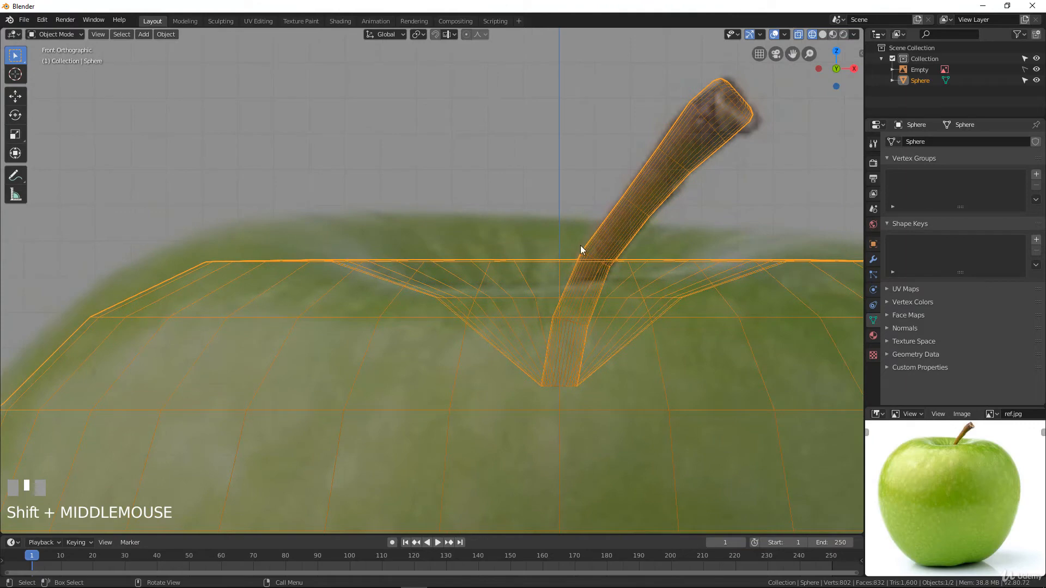
pyautogui.scroll(1, 673, 249)
pyautogui.keyDown('shift'); pyautogui.moveTo(673, 249); pyautogui.dragTo(678, 210, button='middle'); pyautogui.keyUp('shift')
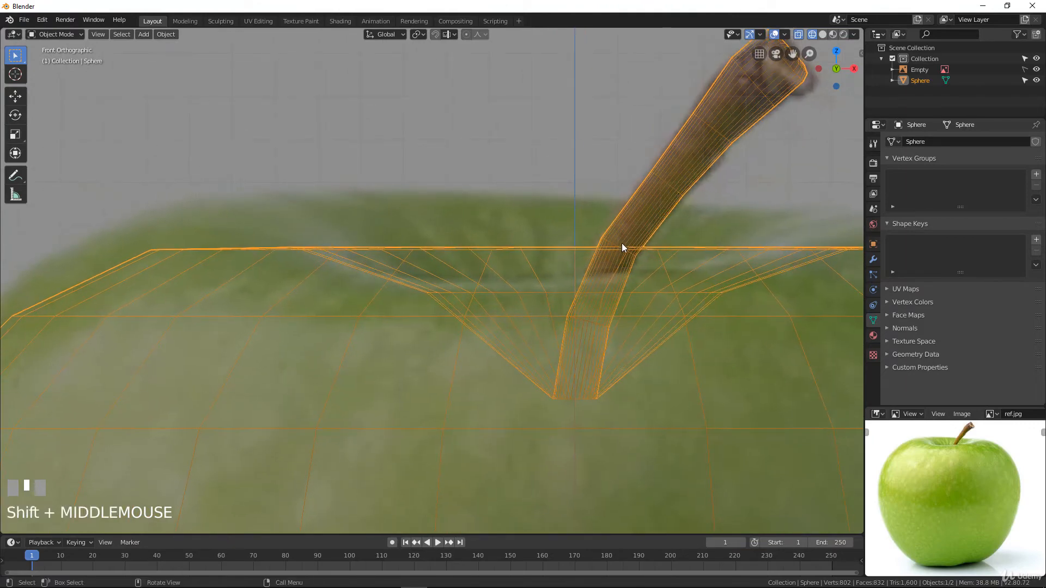
# - Bevel the stem's edge loop level with the apple's rim using 2 segments and a width of about 0.09 m
pyautogui.press('Tab')
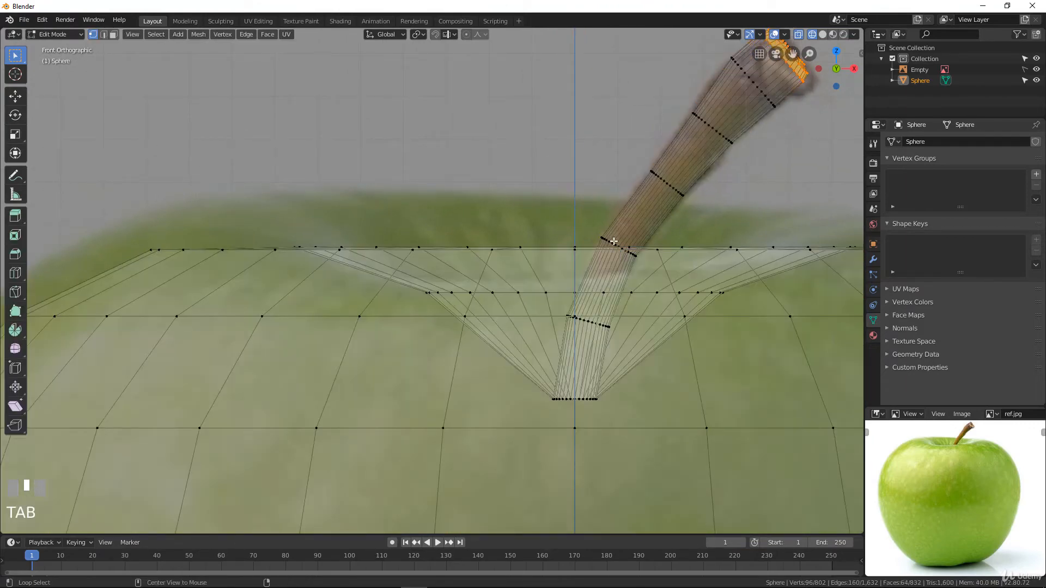
pyautogui.keyDown('alt'); pyautogui.click(611, 242); pyautogui.keyUp('alt')
pyautogui.scroll(5, 702, 241)
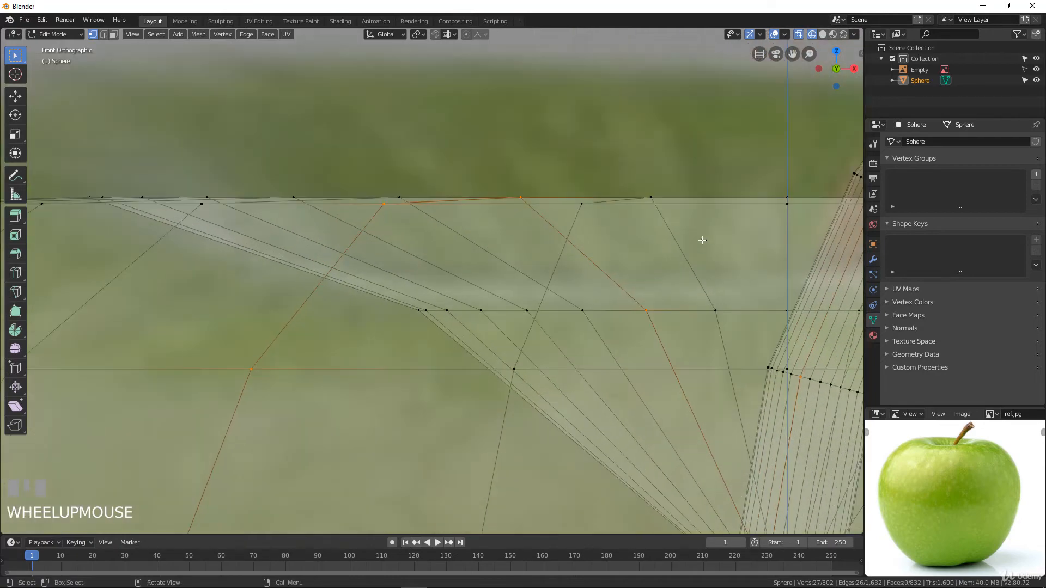
pyautogui.keyDown('shift'); pyautogui.moveTo(731, 216); pyautogui.dragTo(522, 234, button='middle'); pyautogui.keyUp('shift')
pyautogui.keyDown('alt'); pyautogui.click(667, 203); pyautogui.keyUp('alt')
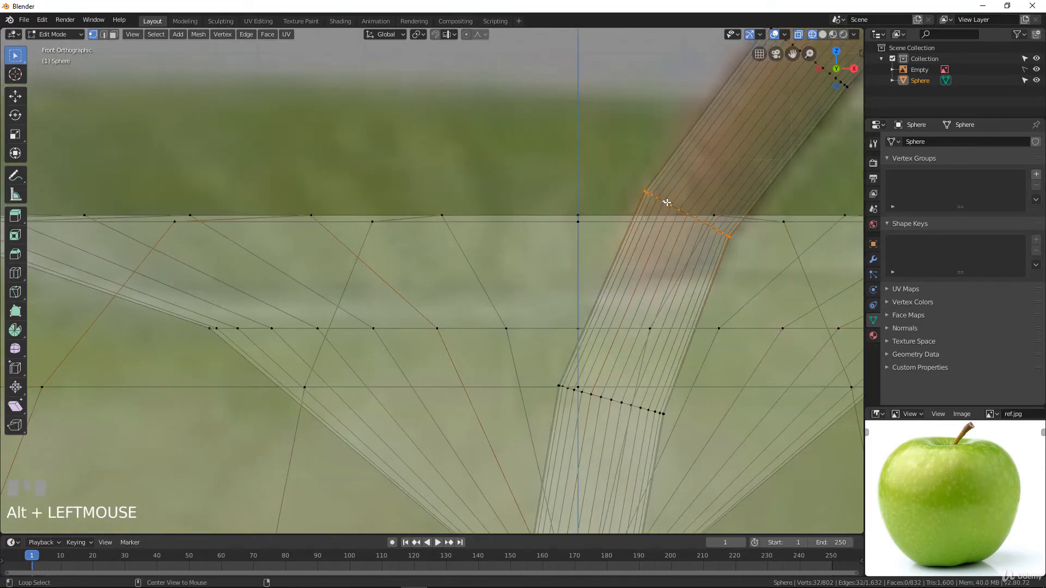
pyautogui.scroll(-3, 661, 205)
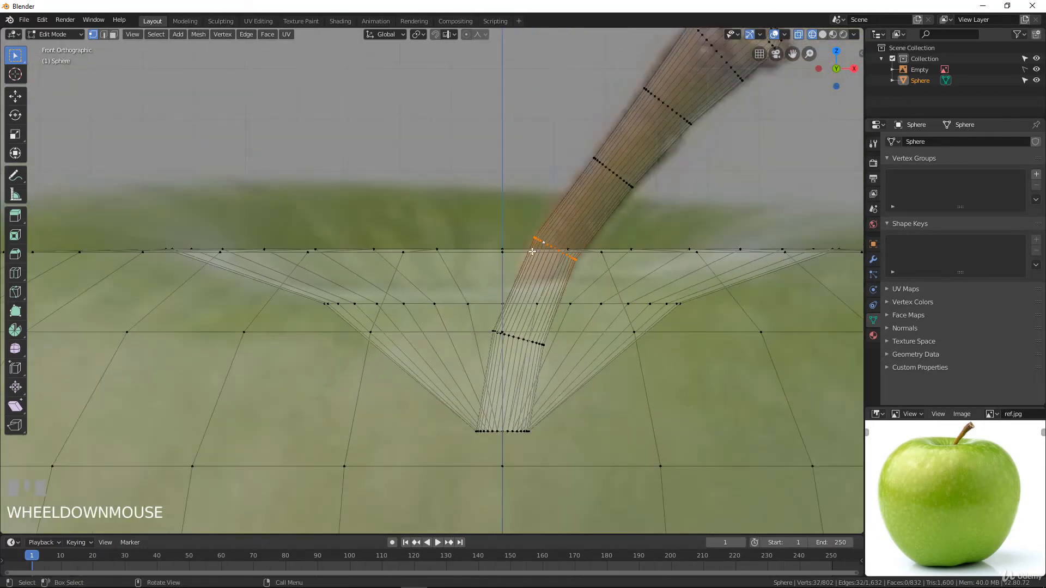
pyautogui.hotkey('ctrl', 'b')
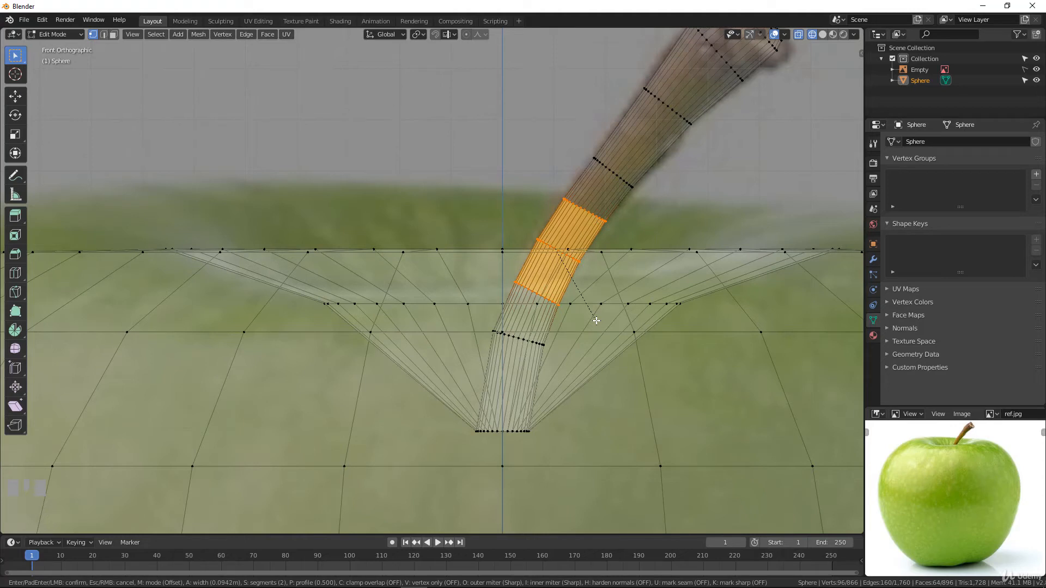
pyautogui.click(598, 312)
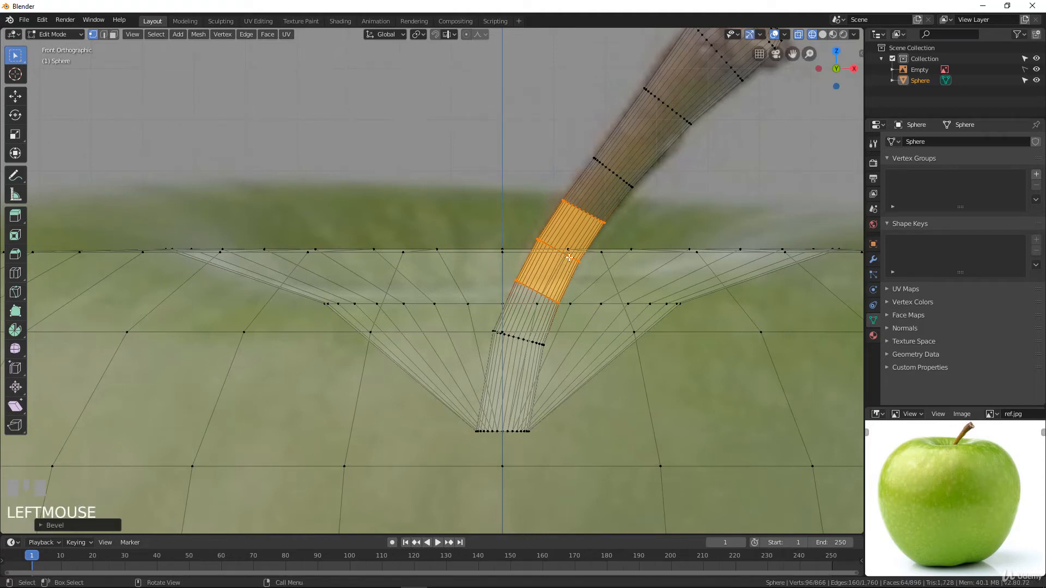
pyautogui.scroll(-3, 499, 324)
pyautogui.scroll(2, 497, 342)
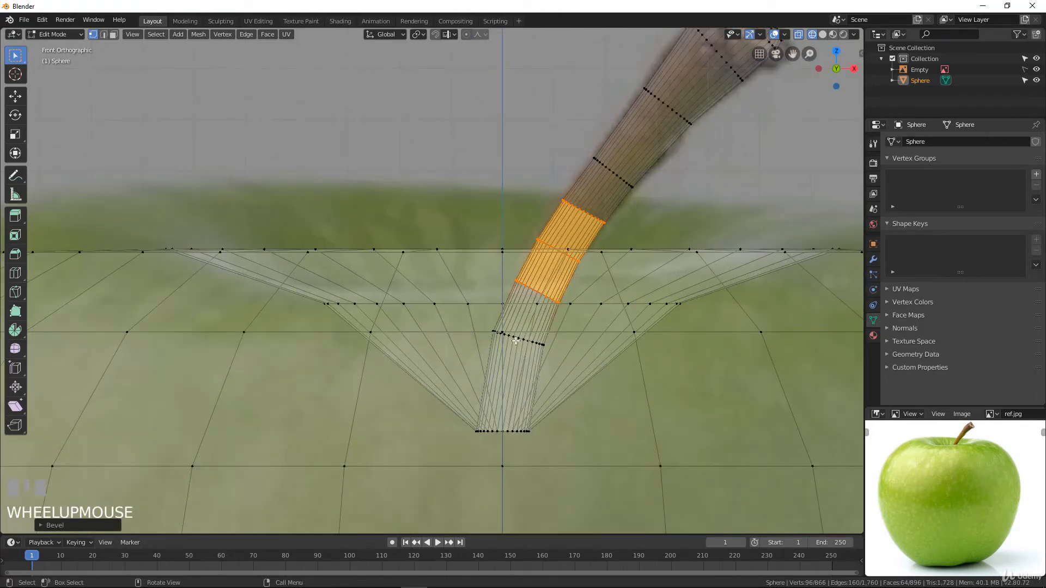
# - Bevel the stem's lowest bend loop inside the dimple with 1 segment and a width of about 0.04 m
pyautogui.keyDown('alt'); pyautogui.click(520, 336); pyautogui.keyUp('alt')
pyautogui.scroll(3, 545, 354)
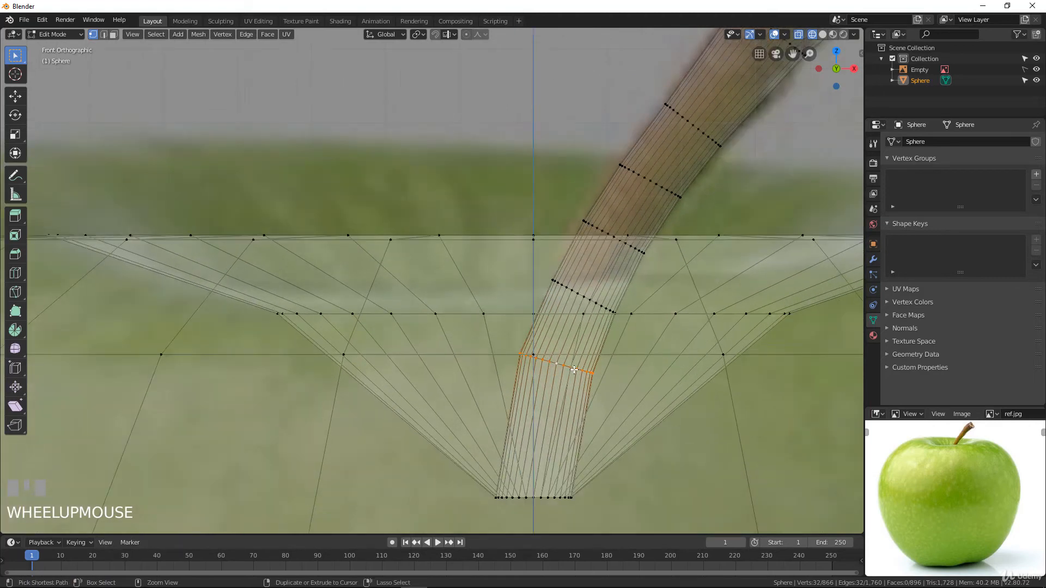
pyautogui.hotkey('ctrl', 'b')
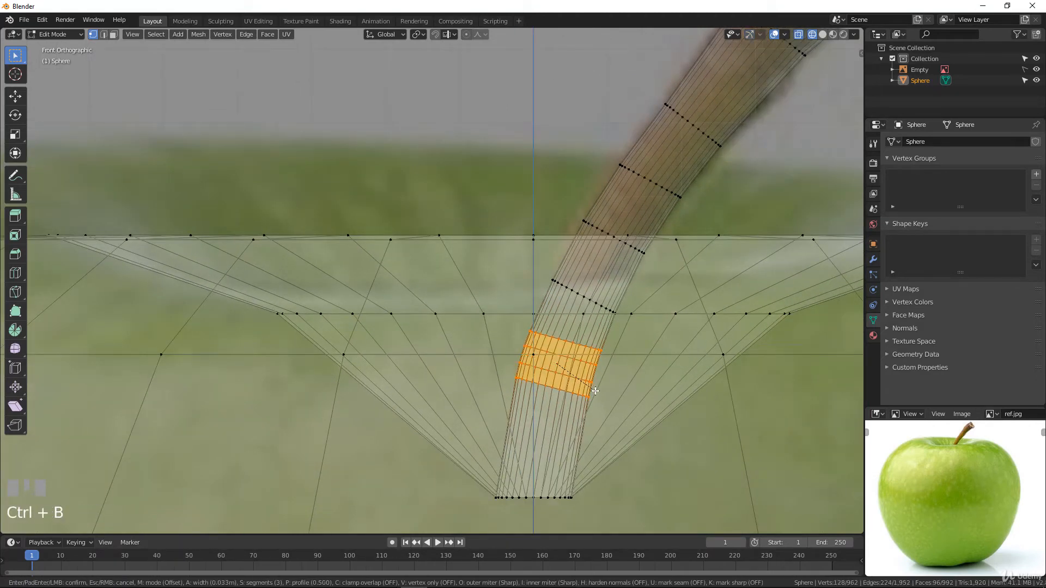
pyautogui.scroll(-2, 595, 394)
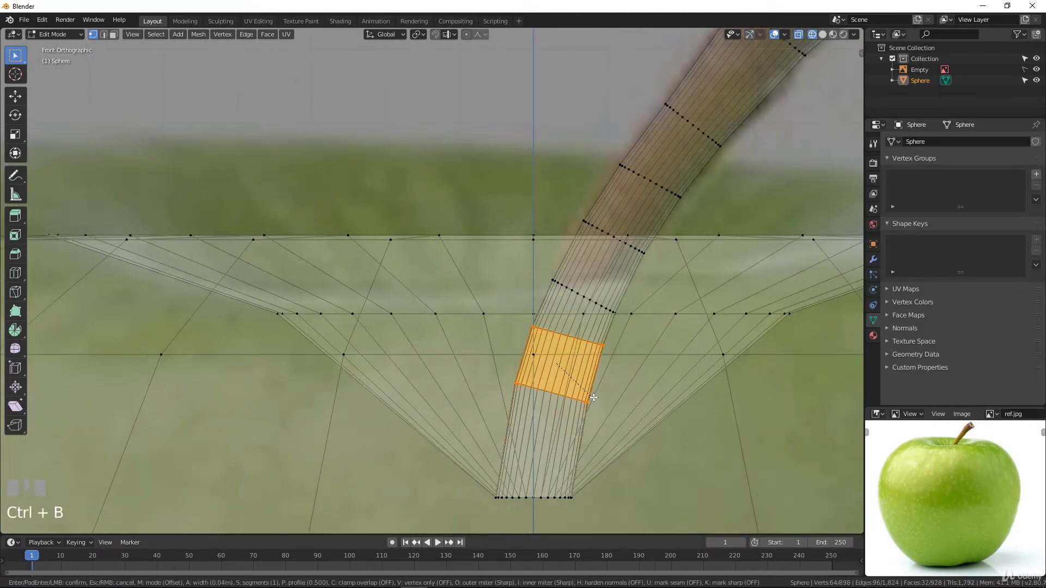
pyautogui.click(594, 398)
# - Inspect the stem and dimple from above, and display the mesh in solid shading in Edit Mode
pyautogui.press('Tab')
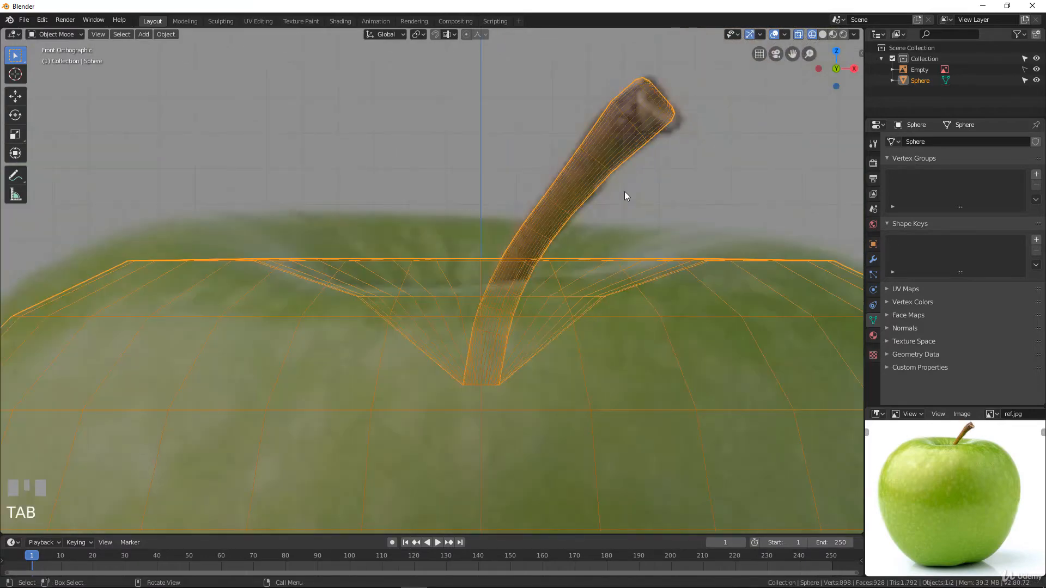
pyautogui.moveTo(624, 193); pyautogui.dragTo(545, 257, button='middle')
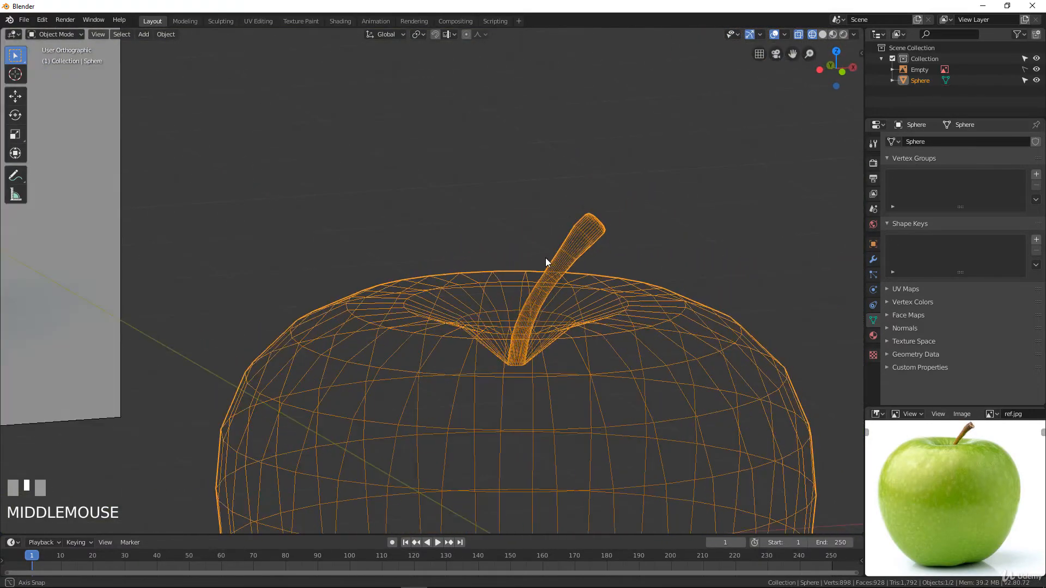
pyautogui.scroll(-4, 545, 257)
pyautogui.scroll(3, 486, 301)
pyautogui.moveTo(486, 301); pyautogui.dragTo(471, 320, button='middle')
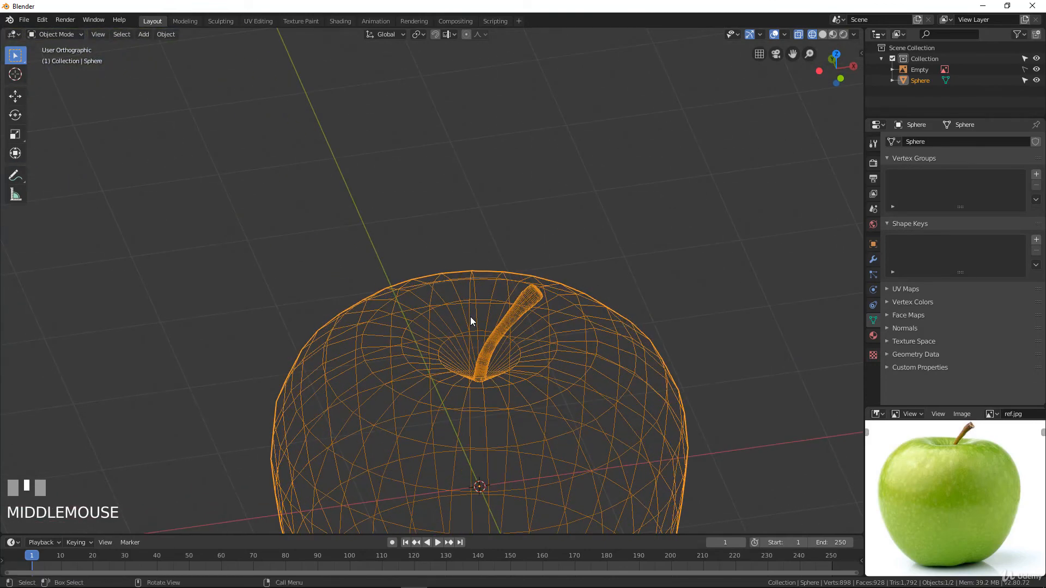
pyautogui.press('Tab')
pyautogui.scroll(3, 471, 321)
pyautogui.keyDown('shift'); pyautogui.moveTo(569, 362); pyautogui.dragTo(552, 260, button='middle'); pyautogui.keyUp('shift')
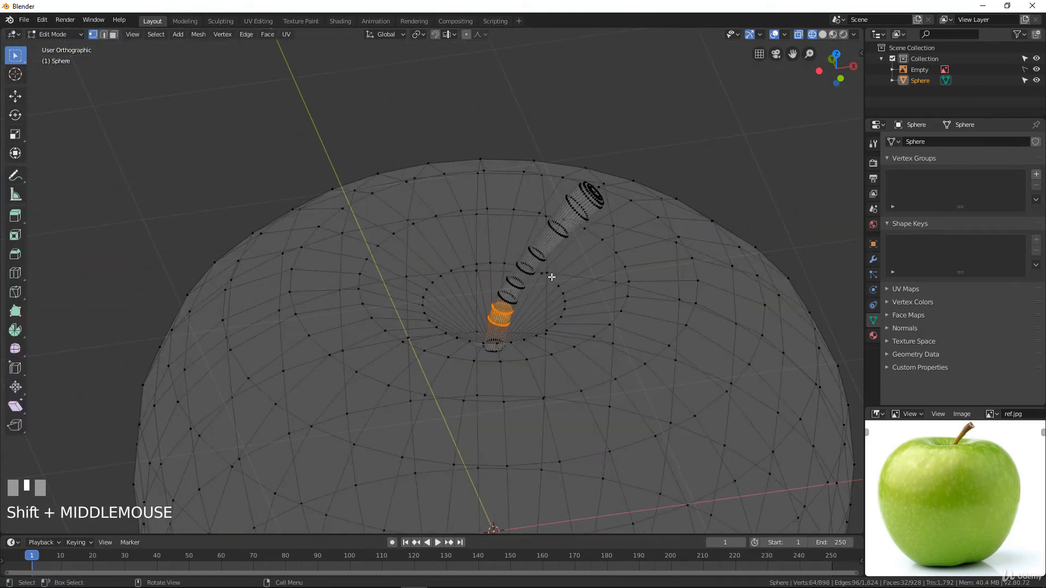
pyautogui.press('z')
pyautogui.click(620, 276)
pyautogui.scroll(-3, 560, 366)
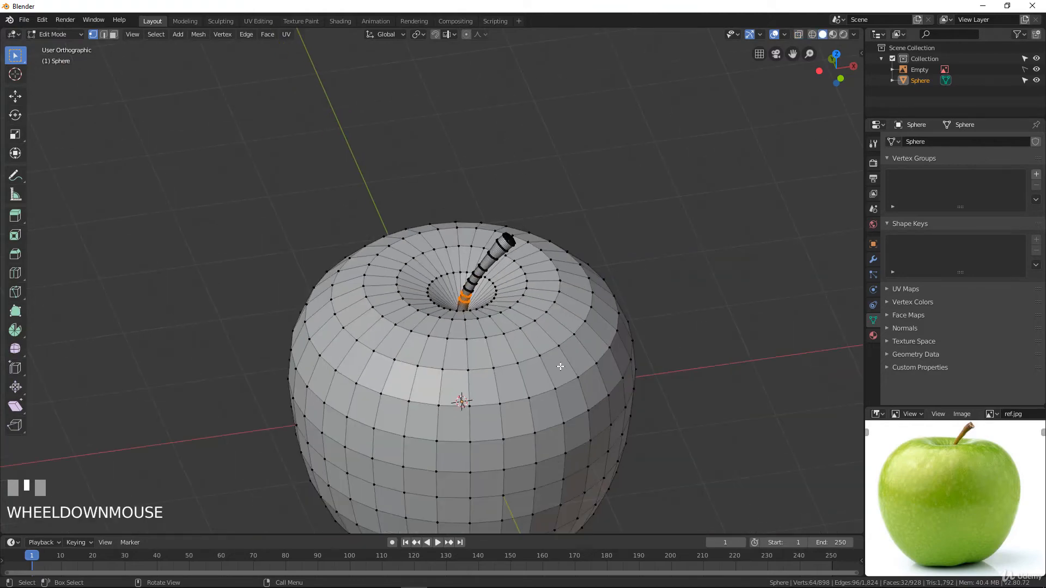
# - Bevel the dimple's inner edge loop around the stem with 1 segment and a width of about 0.067 m
pyautogui.moveTo(560, 366); pyautogui.dragTo(640, 292, button='middle')
pyautogui.scroll(3, 584, 401)
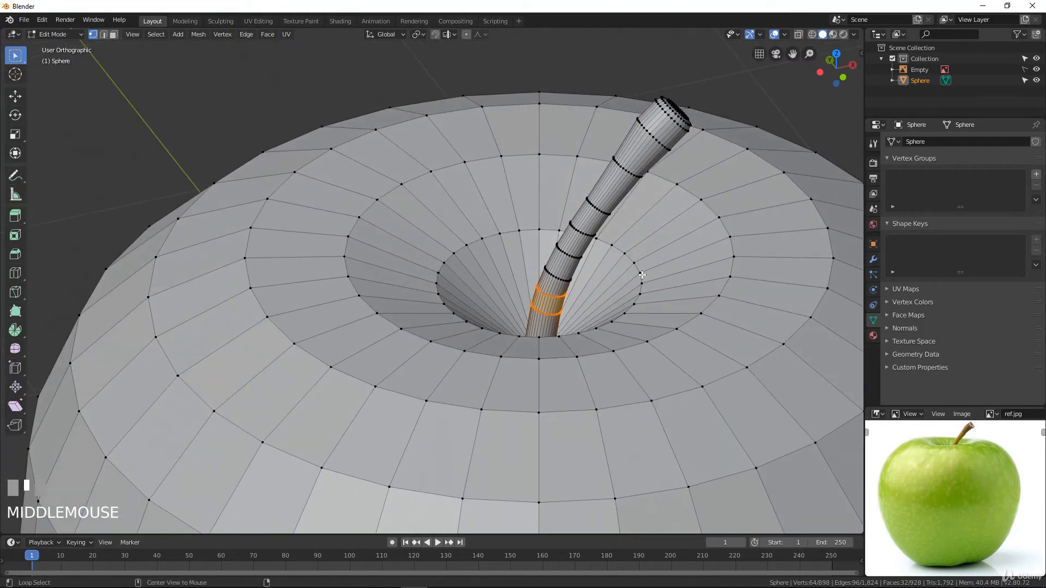
pyautogui.keyDown('alt'); pyautogui.click(641, 275); pyautogui.keyUp('alt')
pyautogui.moveTo(642, 275); pyautogui.dragTo(613, 301, button='middle')
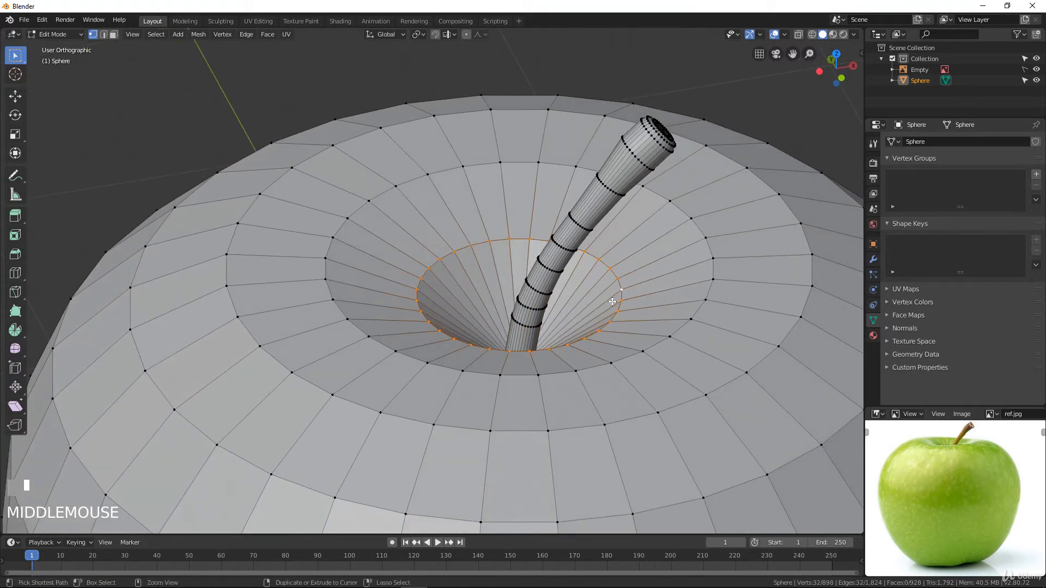
pyautogui.hotkey('ctrl', 'b')
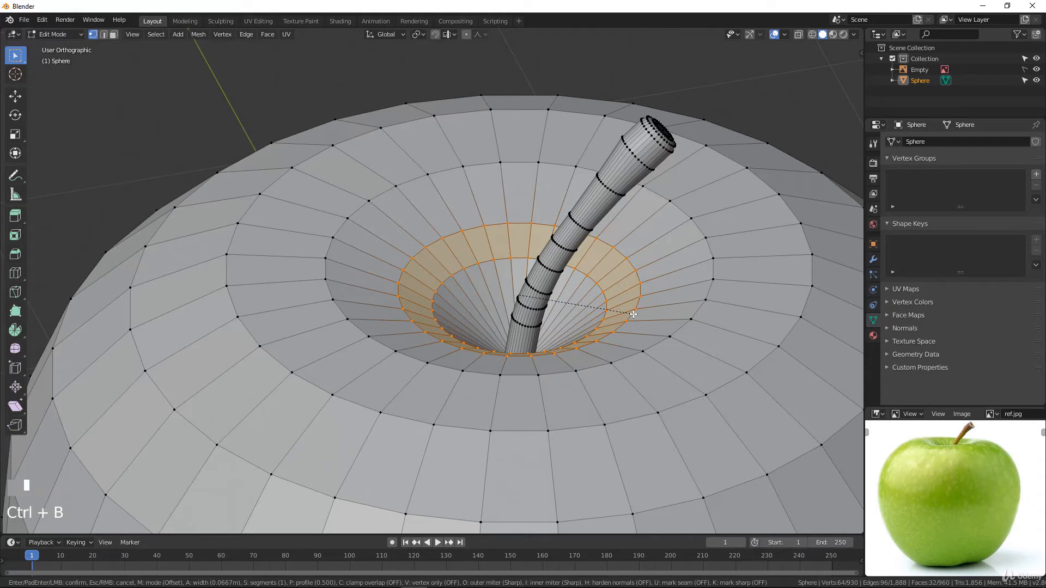
pyautogui.click(633, 314)
# - Add a loop cut deep in the dimple around the stem's base and scale it down to about 0.8
pyautogui.hotkey('ctrl', 'r')
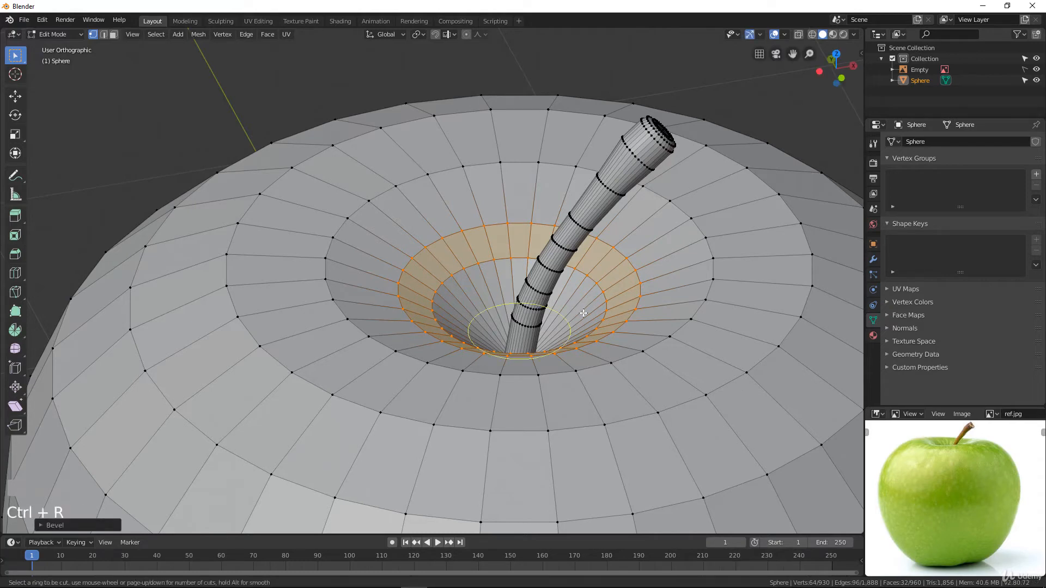
pyautogui.click(583, 313)
pyautogui.click(626, 329)
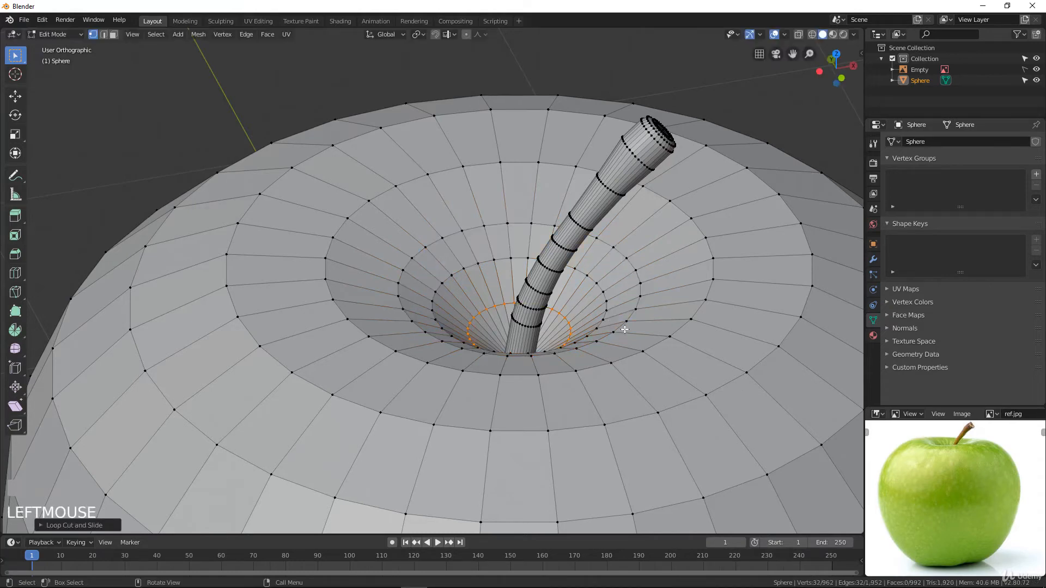
pyautogui.press('s')
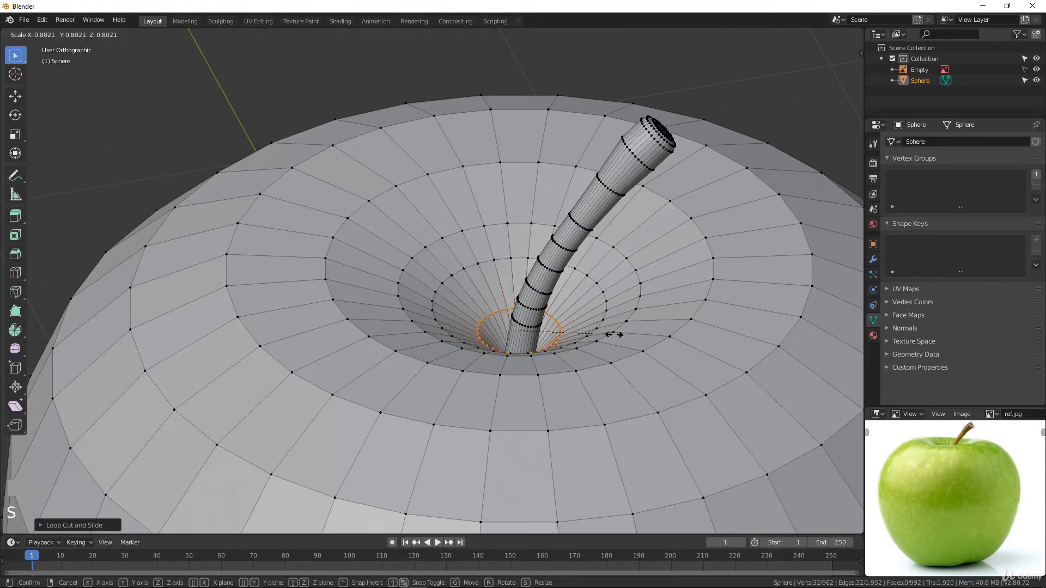
pyautogui.click(605, 334)
# - Scale down the inner loop of the dimple's bevel slightly to round the slope toward the stem
pyautogui.keyDown('alt'); pyautogui.click(616, 308); pyautogui.keyUp('alt')
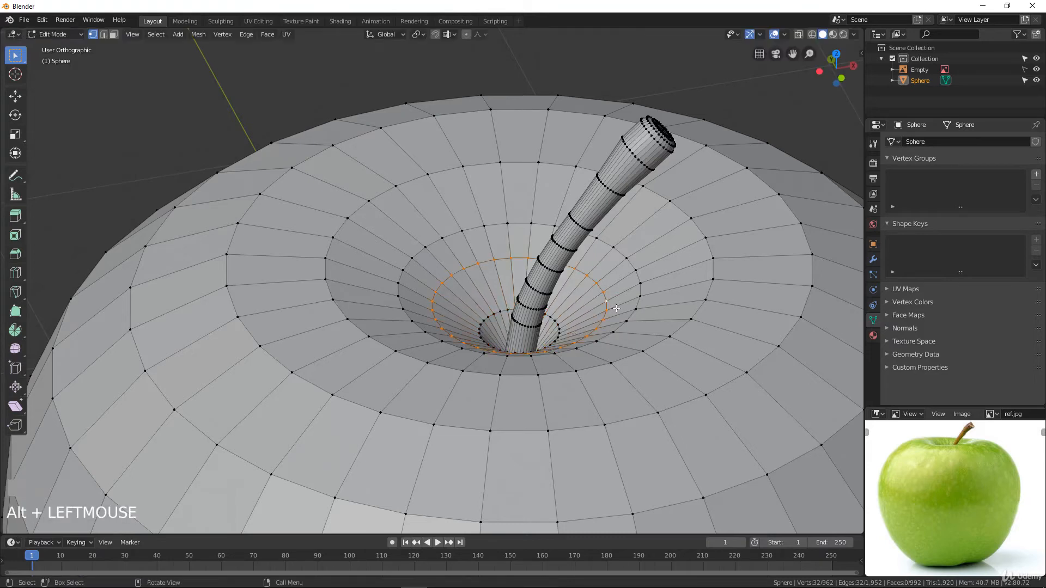
pyautogui.press('s')
pyautogui.click(637, 331)
pyautogui.scroll(-1, 618, 312)
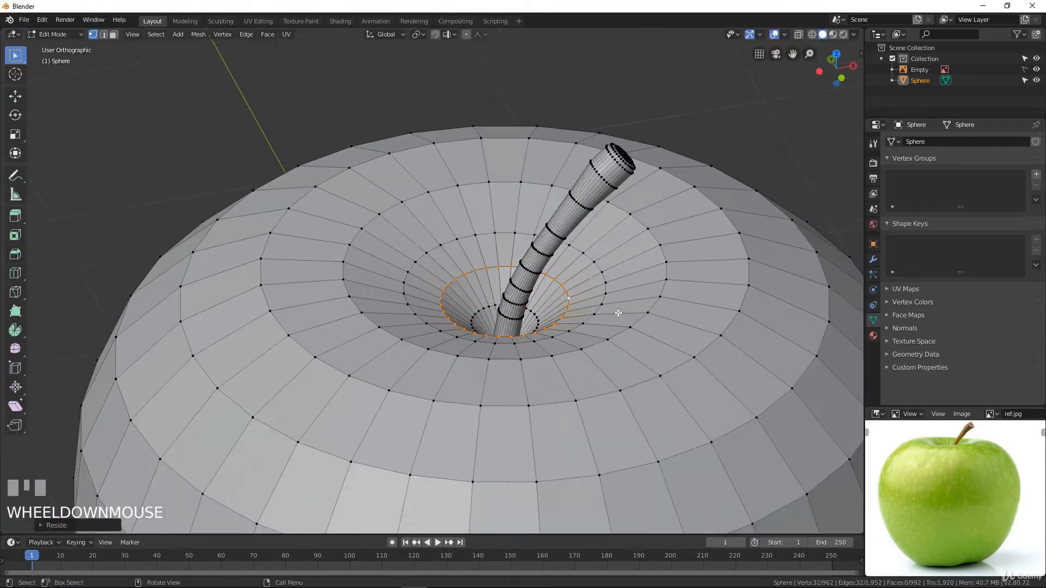
pyautogui.scroll(-4, 618, 313)
# - Select the vertex at the centre of the apple's underside and display the mesh in wireframe from the front
pyautogui.press('Tab')
pyautogui.scroll(-2, 561, 329)
pyautogui.moveTo(561, 330); pyautogui.dragTo(463, 380, button='middle')
pyautogui.press('Tab')
pyautogui.click(451, 357)
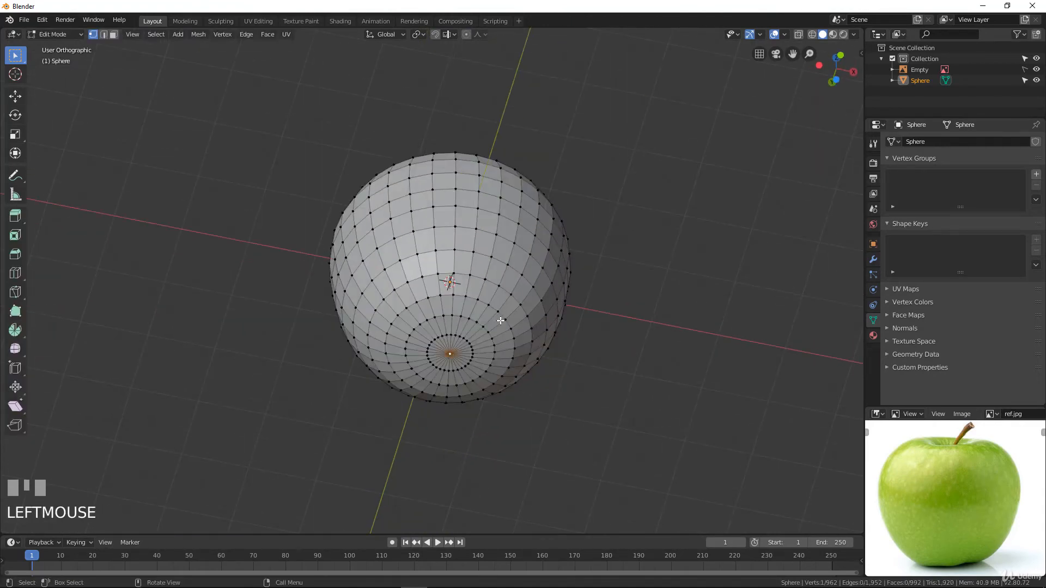
pyautogui.press('KP_1')
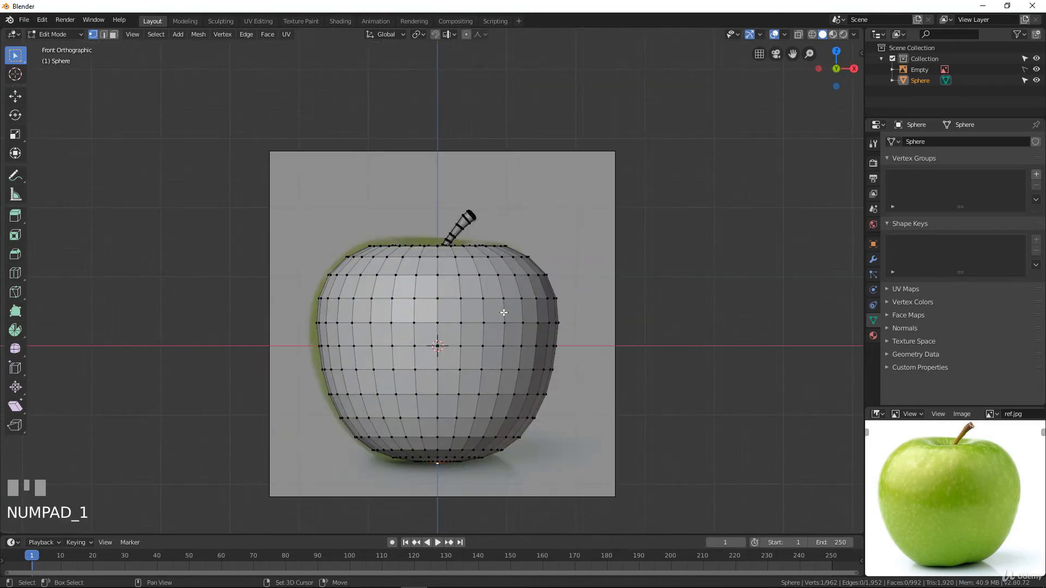
pyautogui.keyDown('shift'); pyautogui.moveTo(493, 436); pyautogui.dragTo(527, 362, button='middle'); pyautogui.keyUp('shift')
pyautogui.scroll(2, 526, 363)
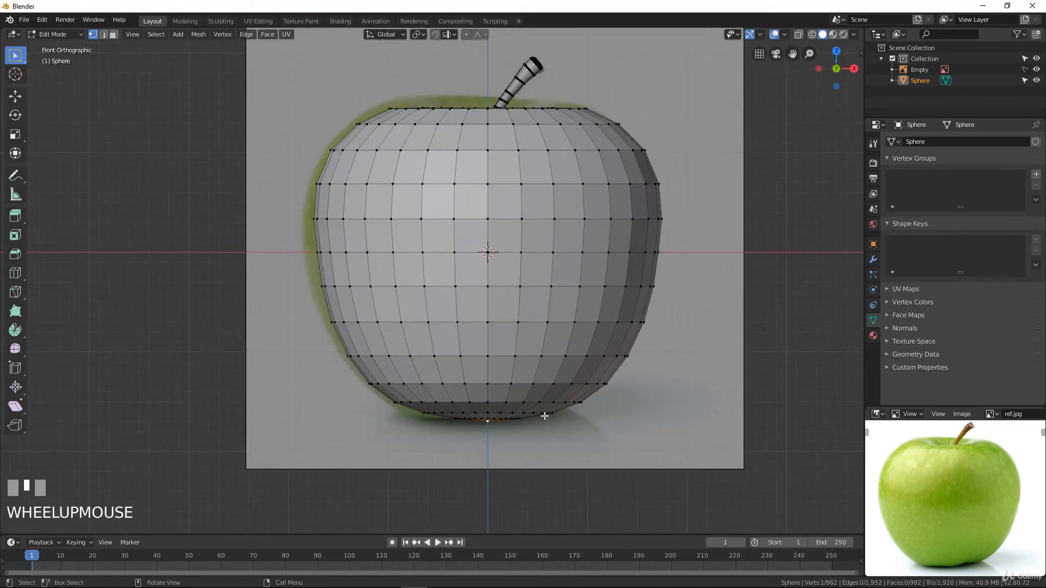
pyautogui.press('z')
pyautogui.click(465, 413)
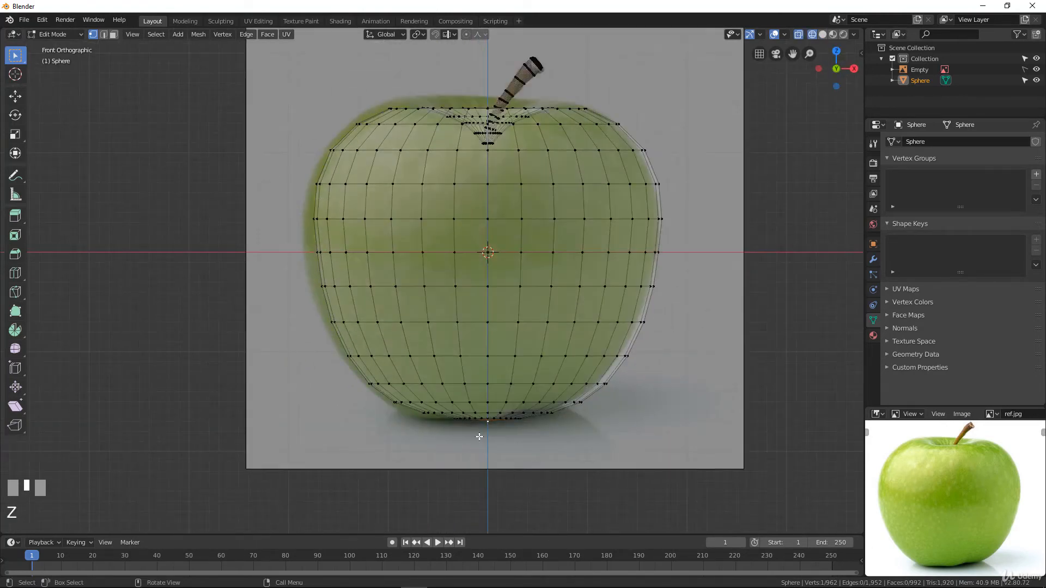
# - Raise the bottom centre vertex about 0.38 m along Z using Sharp proportional editing with size 1.00 to form an underside dimple
pyautogui.press('g')
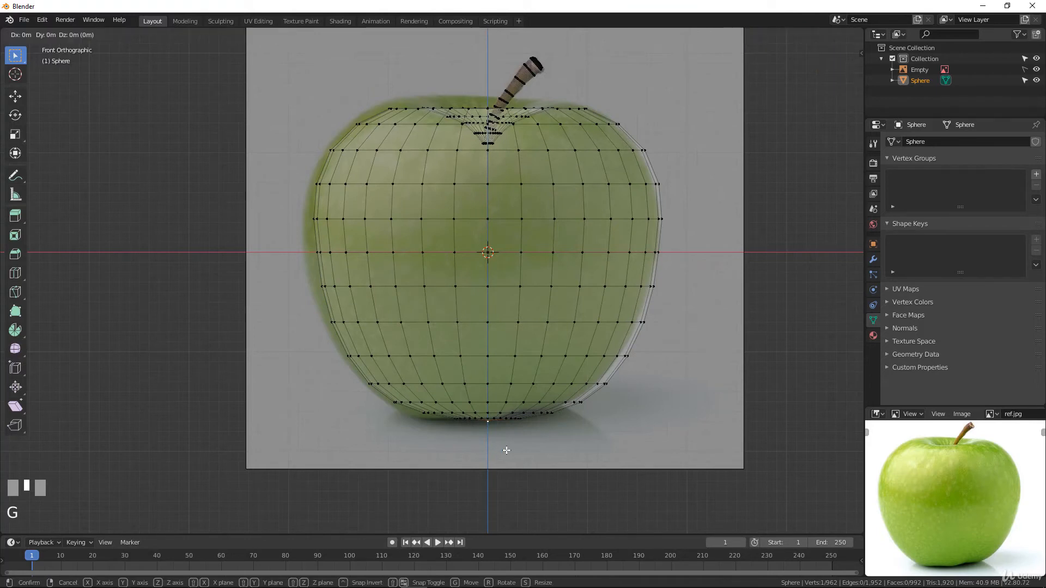
pyautogui.rightClick(522, 197)
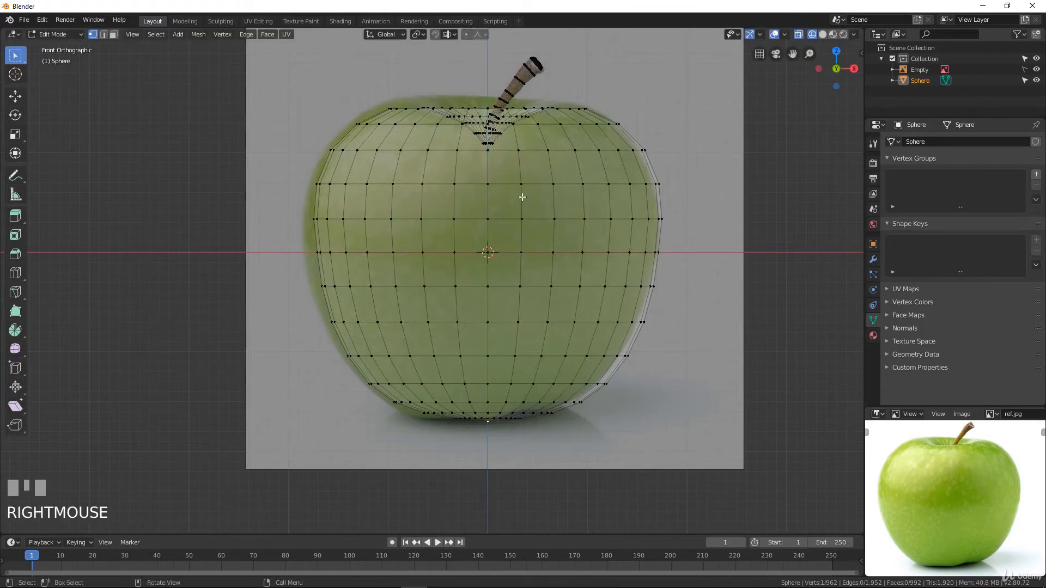
pyautogui.click(466, 34)
pyautogui.press('g')
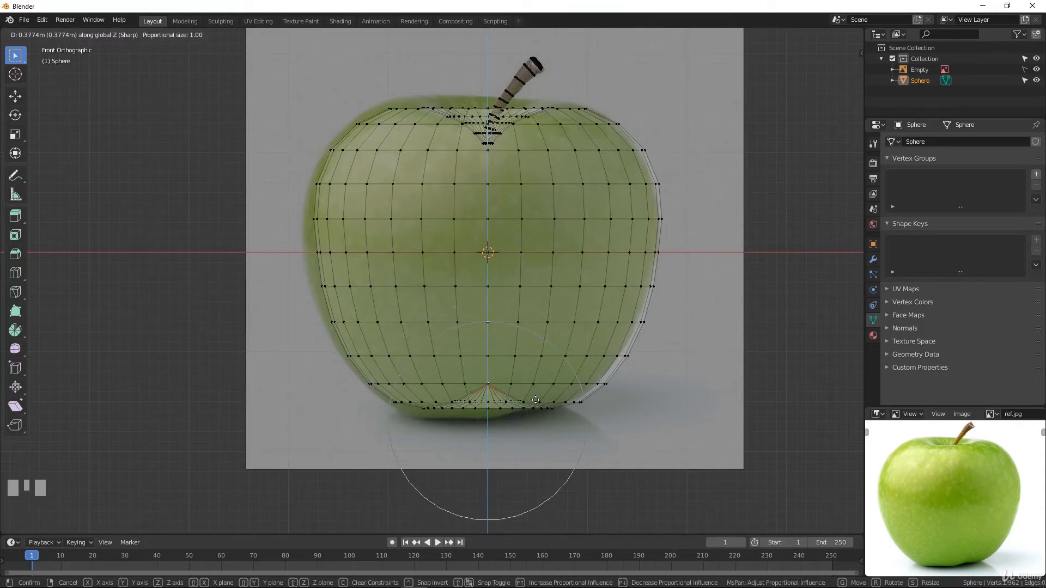
pyautogui.click(535, 400)
# - Display the mesh in solid shading and add a loop cut just outside the innermost ring of the underside dimple
pyautogui.scroll(-1, 539, 414)
pyautogui.scroll(8, 531, 368)
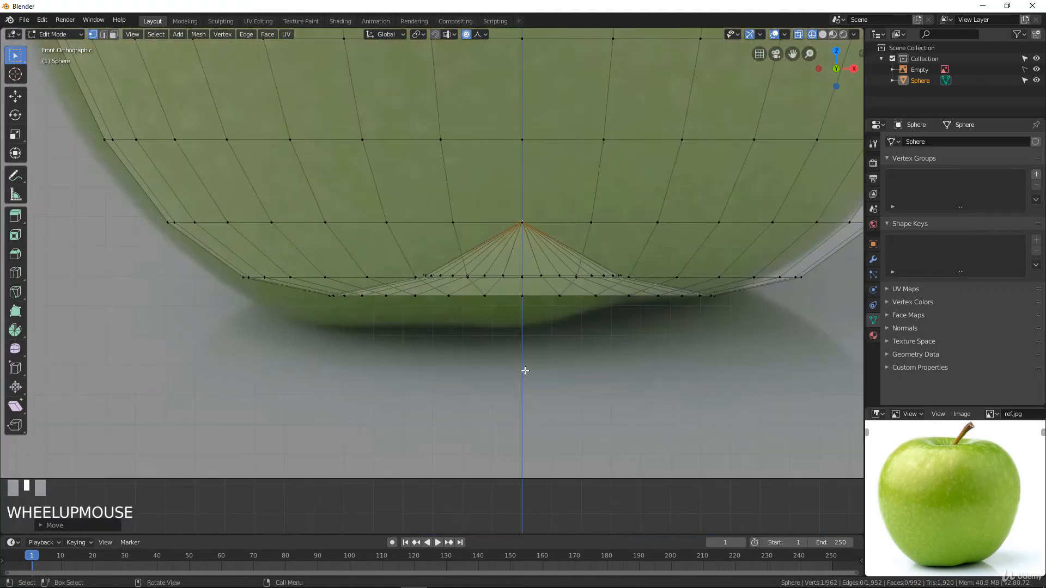
pyautogui.press('z')
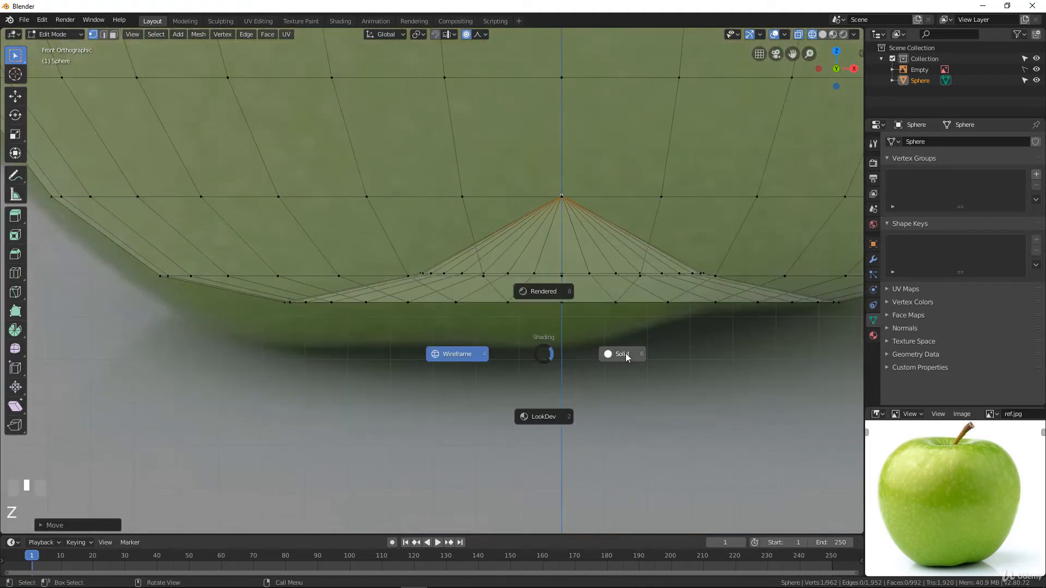
pyautogui.moveTo(594, 382); pyautogui.dragTo(586, 234, button='middle')
pyautogui.scroll(-1, 586, 233)
pyautogui.scroll(3, 573, 367)
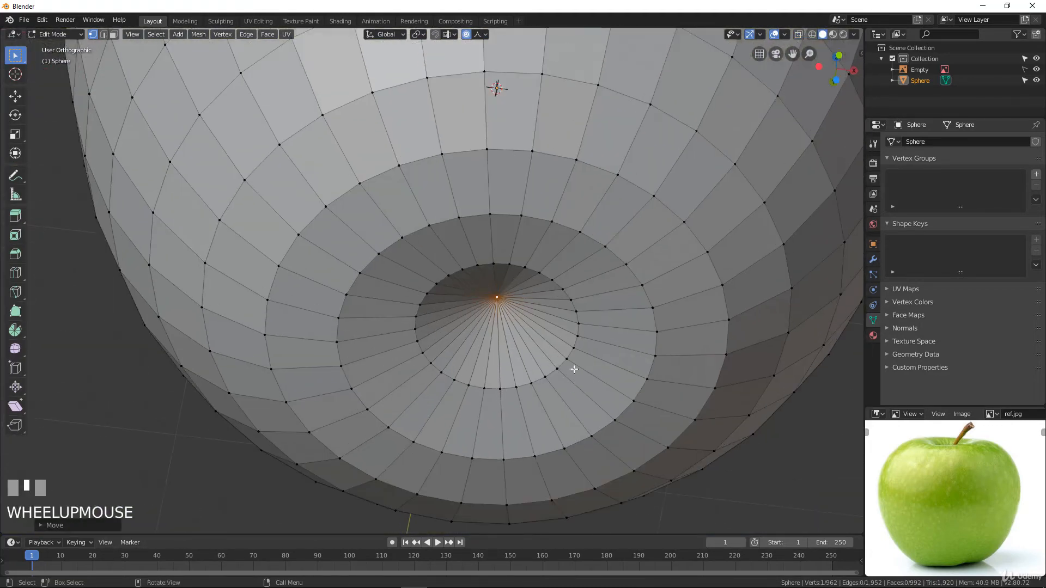
pyautogui.hotkey('ctrl', 'r')
pyautogui.click(605, 343)
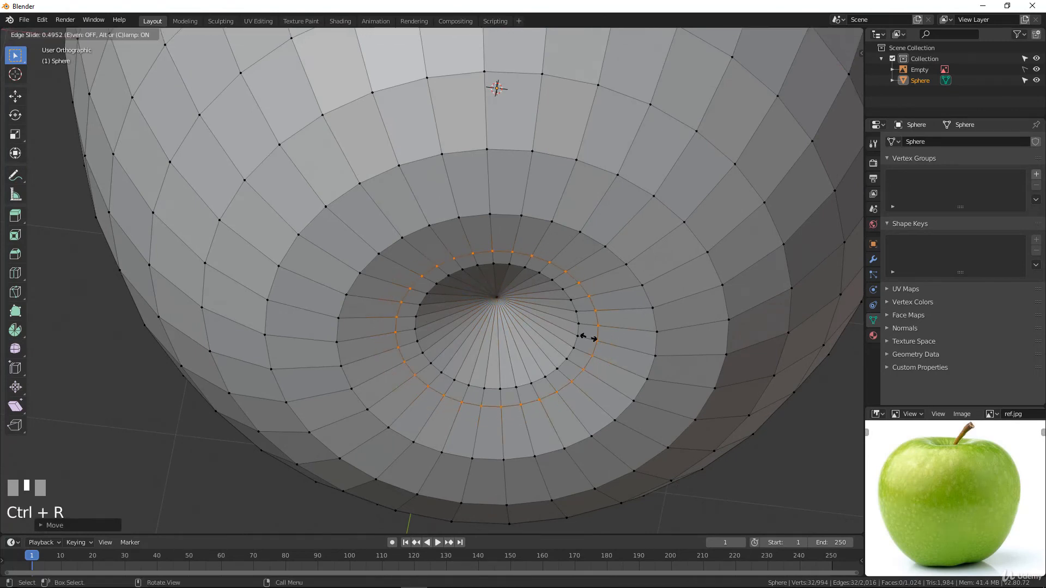
pyautogui.click(575, 322)
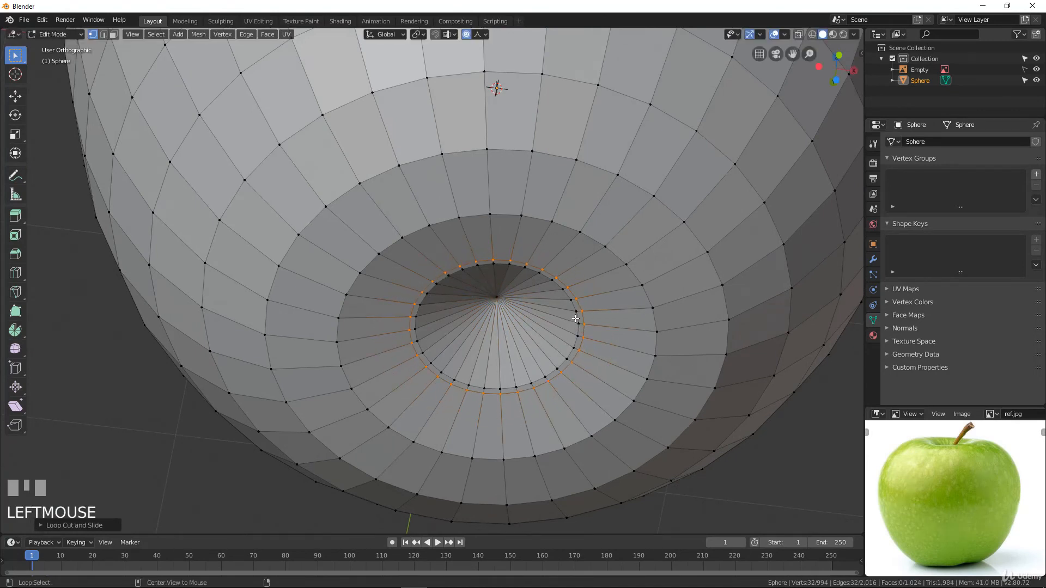
# - With proportional editing off, raise the dimple's innermost edge loop to the centre vertex's height and shrink it to a small ring
pyautogui.keyDown('alt'); pyautogui.click(575, 318); pyautogui.keyUp('alt')
pyautogui.press('KP_1')
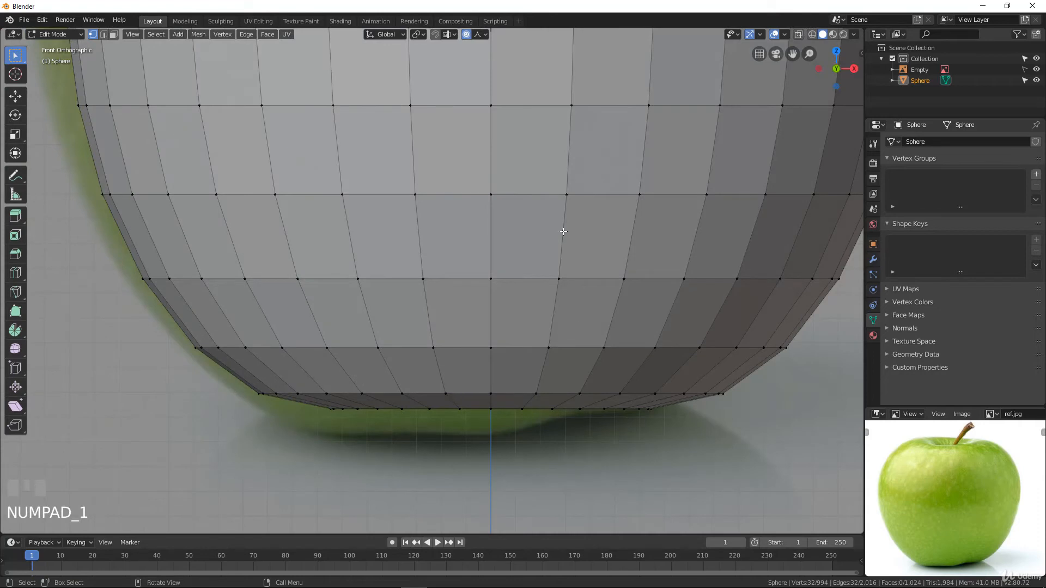
pyautogui.click(466, 34)
pyautogui.press('z')
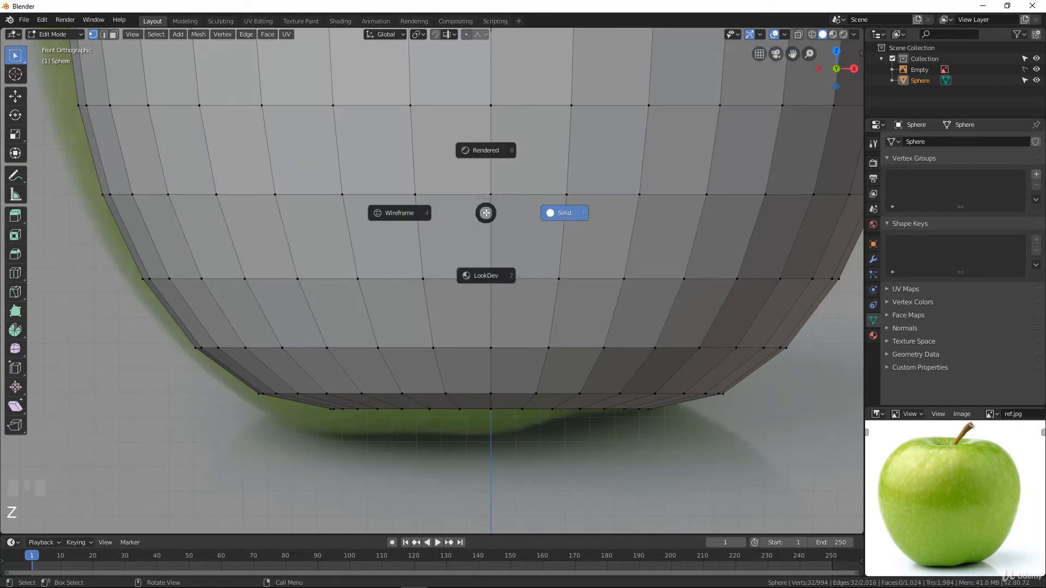
pyautogui.click(442, 214)
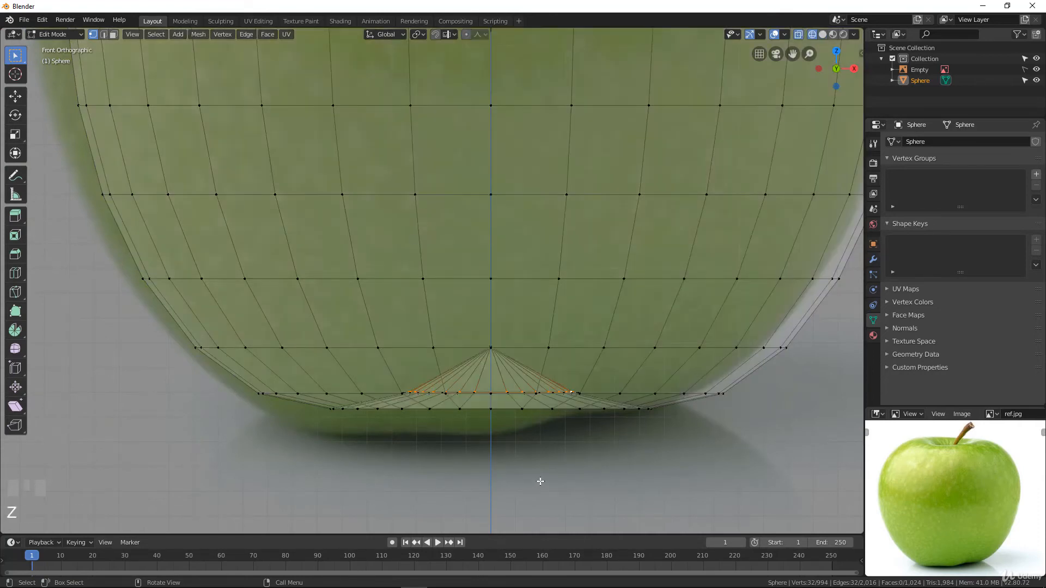
pyautogui.press('g')
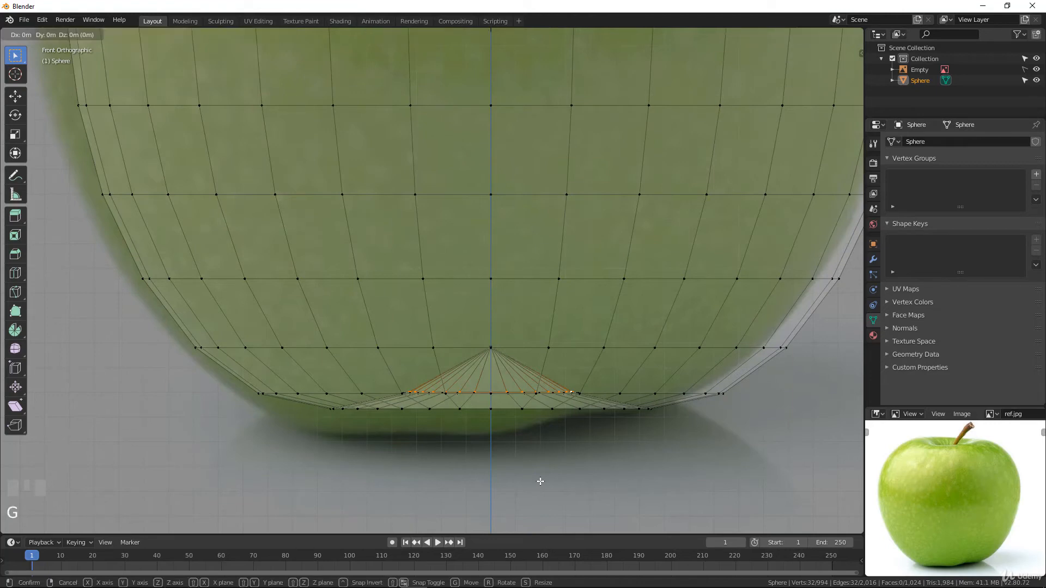
pyautogui.click(540, 435)
pyautogui.press('s')
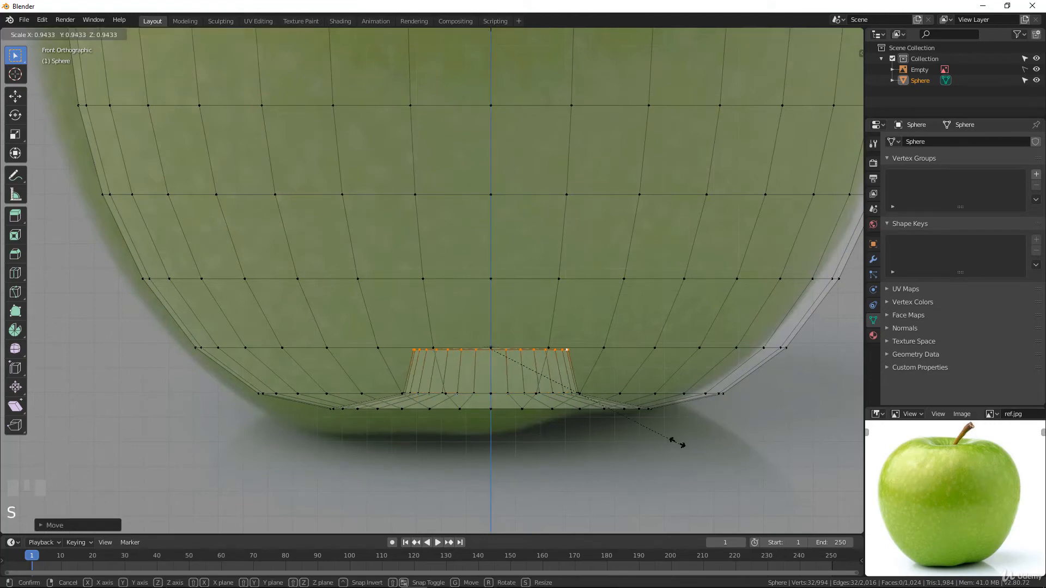
pyautogui.click(513, 372)
# - Scale the second-lowest outer edge loop to about 0.92 using Smooth proportional editing with a size of 1.46
pyautogui.scroll(-10, 524, 402)
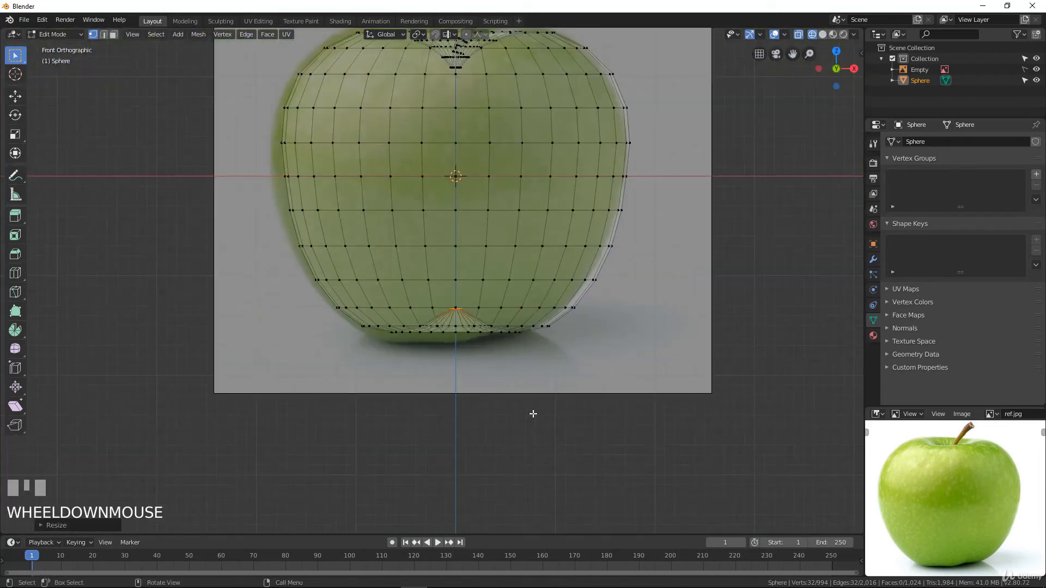
pyautogui.press('Tab')
pyautogui.scroll(3, 521, 410)
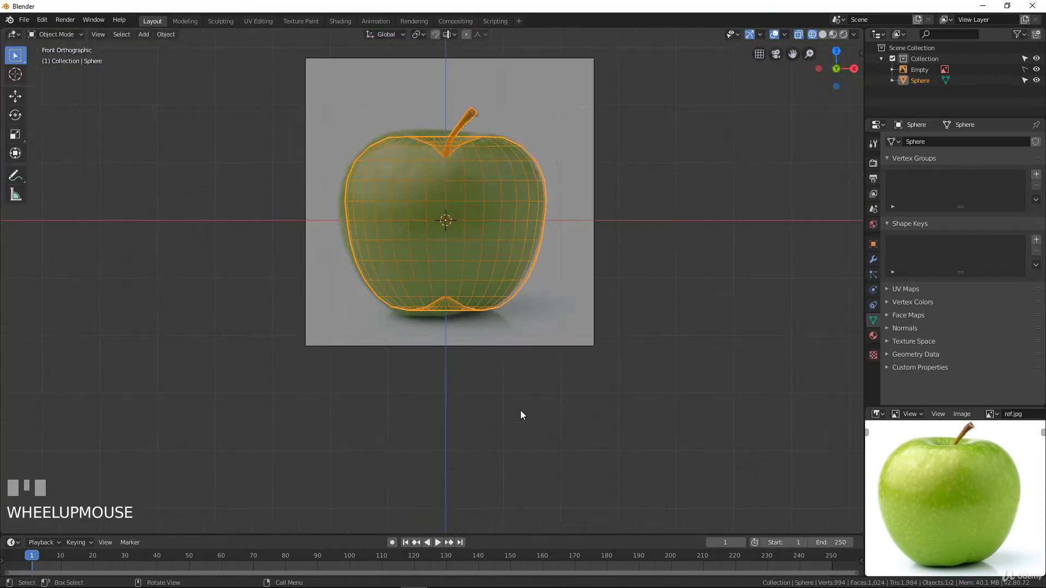
pyautogui.press('Tab')
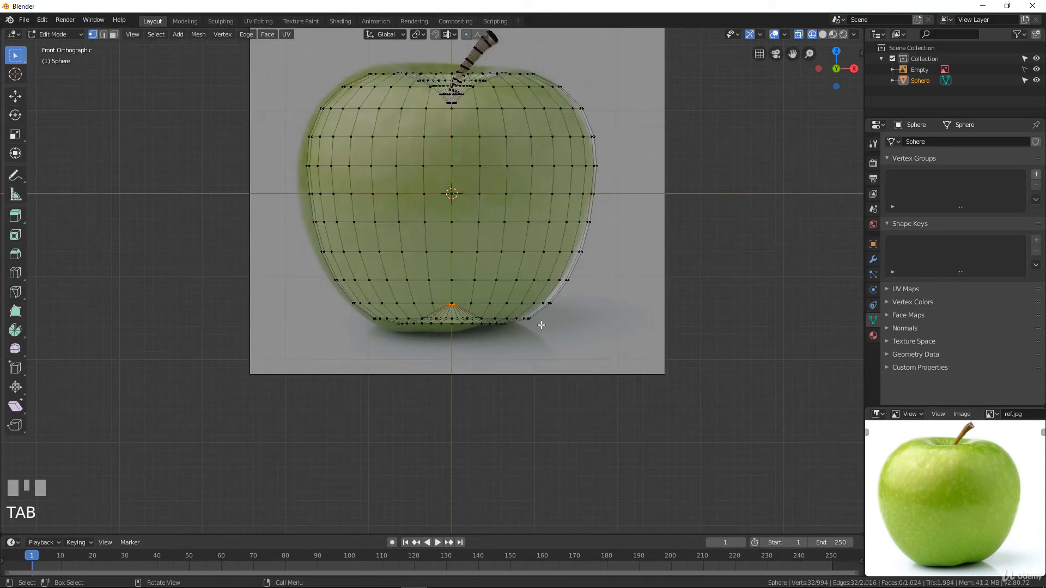
pyautogui.keyDown('alt'); pyautogui.click(503, 320); pyautogui.keyUp('alt')
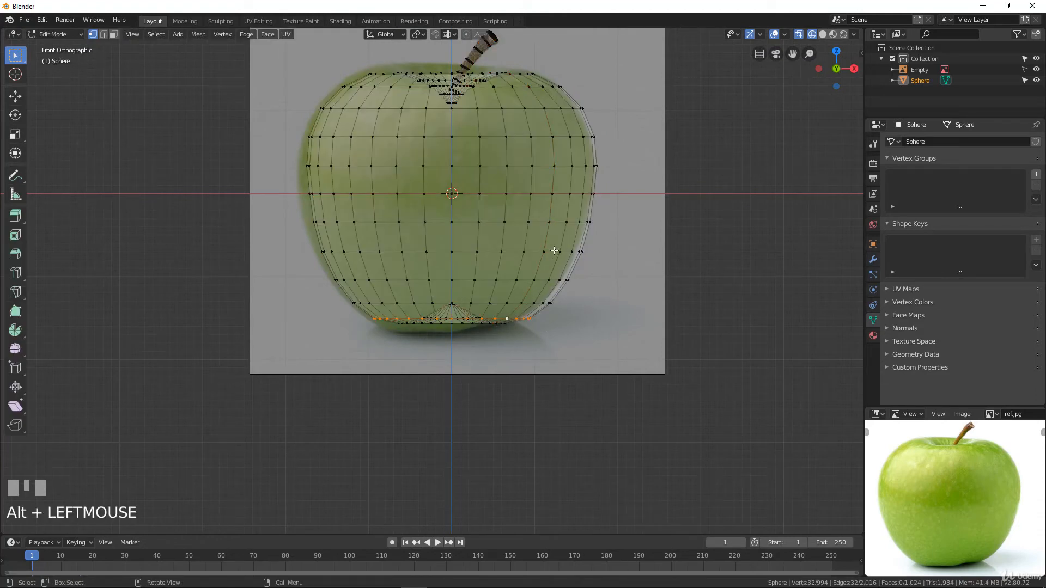
pyautogui.click(466, 35)
pyautogui.click(485, 35)
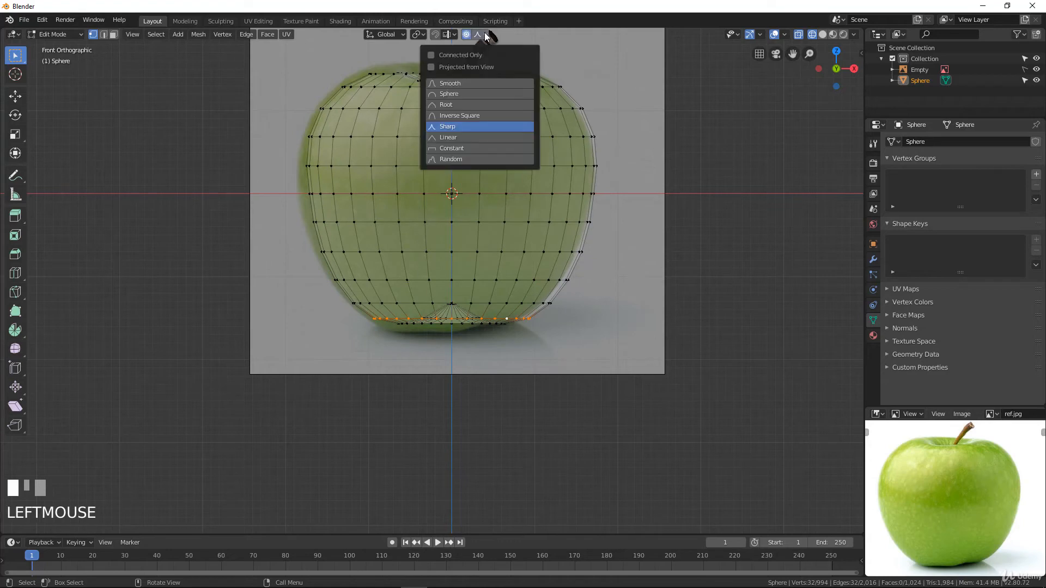
pyautogui.click(465, 140)
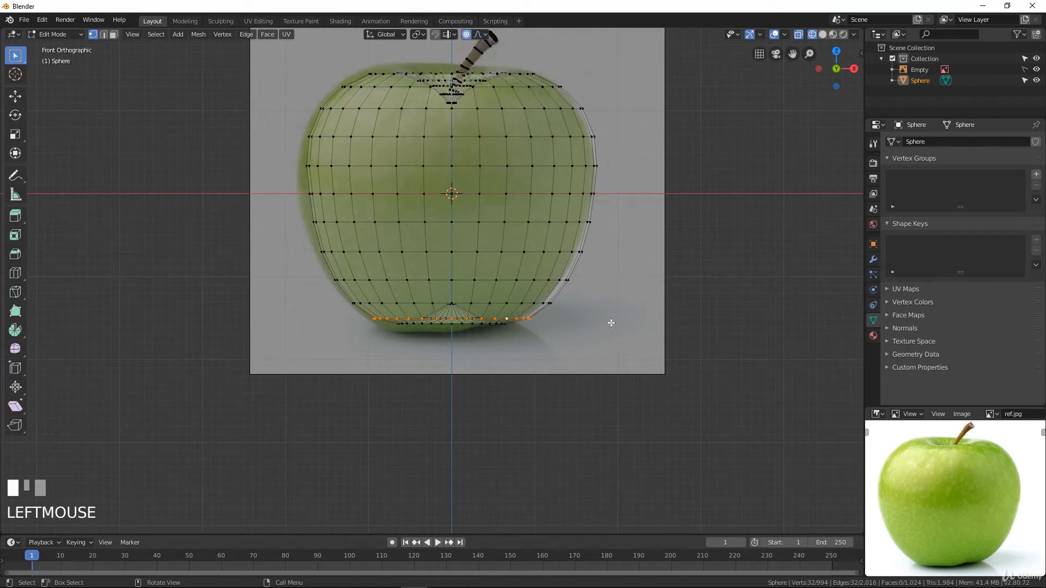
pyautogui.press('s')
pyautogui.scroll(-4, 643, 329)
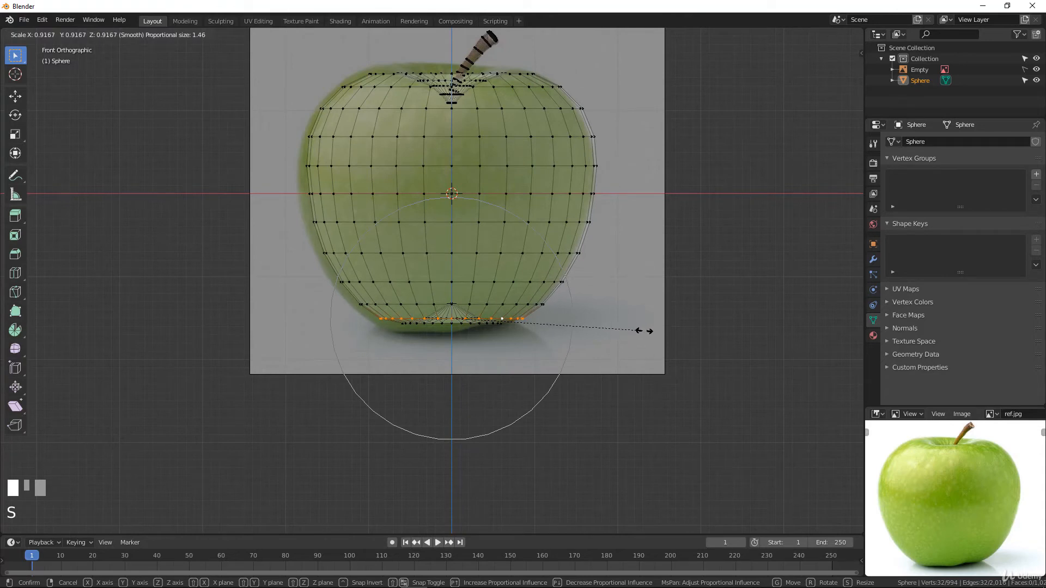
pyautogui.click(643, 329)
# - Display the mesh in solid shading and examine the underside dimple from below
pyautogui.scroll(-2, 539, 287)
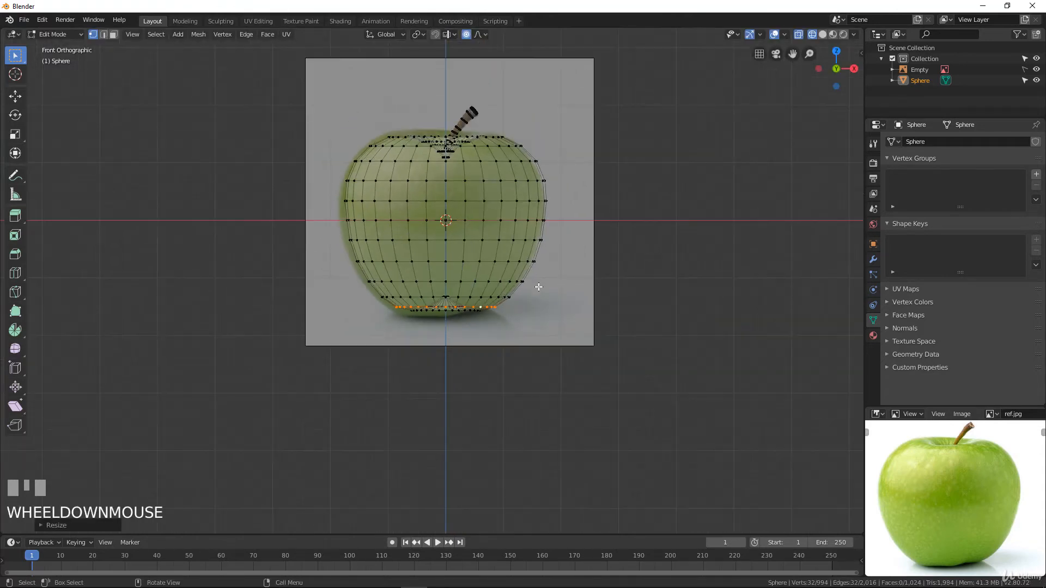
pyautogui.scroll(2, 539, 287)
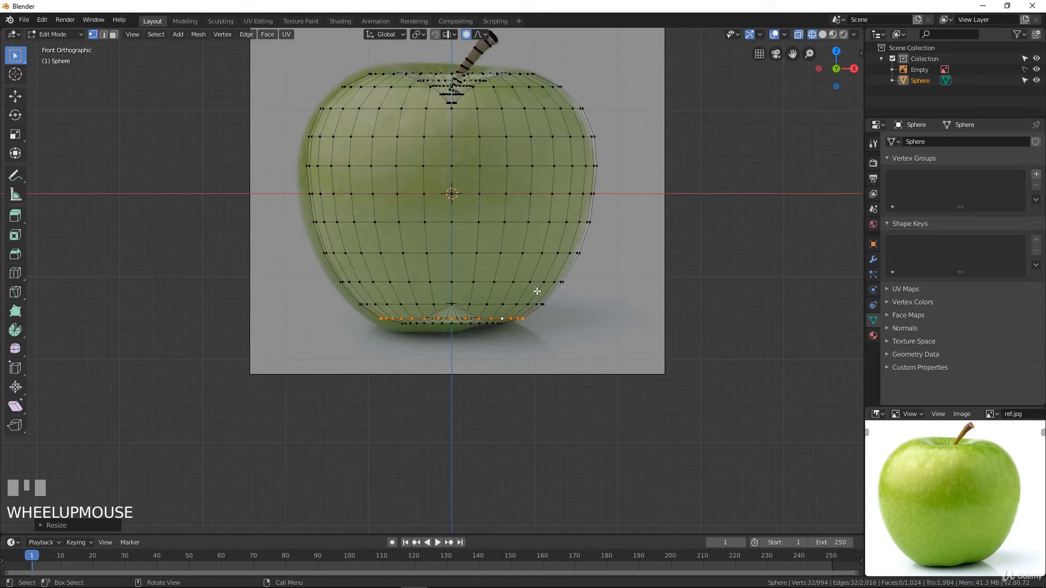
pyautogui.scroll(4, 537, 291)
pyautogui.moveTo(516, 345); pyautogui.dragTo(526, 385, button='middle')
pyautogui.scroll(2, 525, 373)
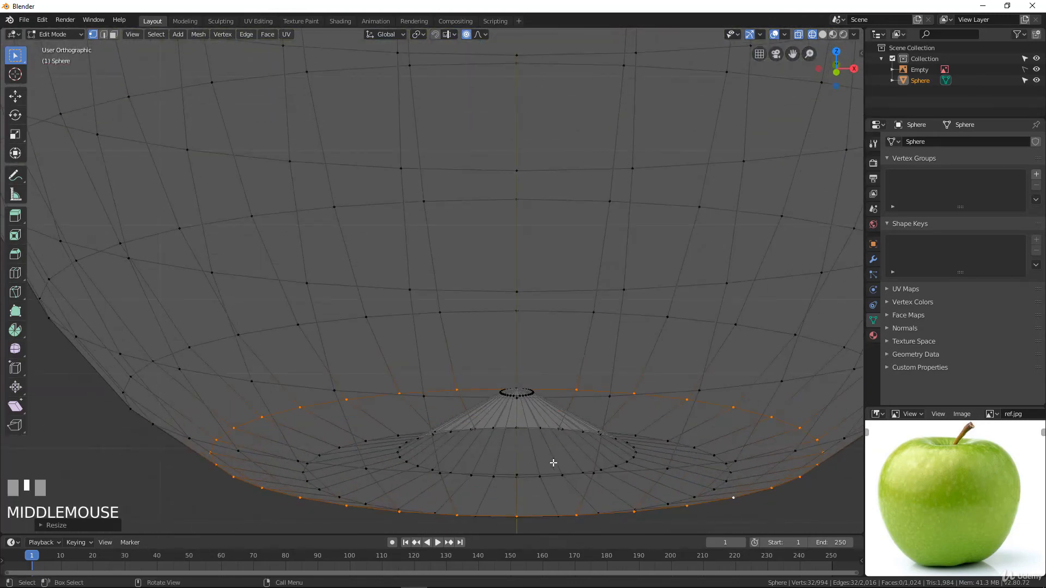
pyautogui.press('z')
pyautogui.click(639, 467)
pyautogui.moveTo(639, 467)
pyautogui.mouseDown(button='middle')
pyautogui.moveTo(586, 398)
pyautogui.moveTo(589, 371)
pyautogui.mouseUp(button='middle')
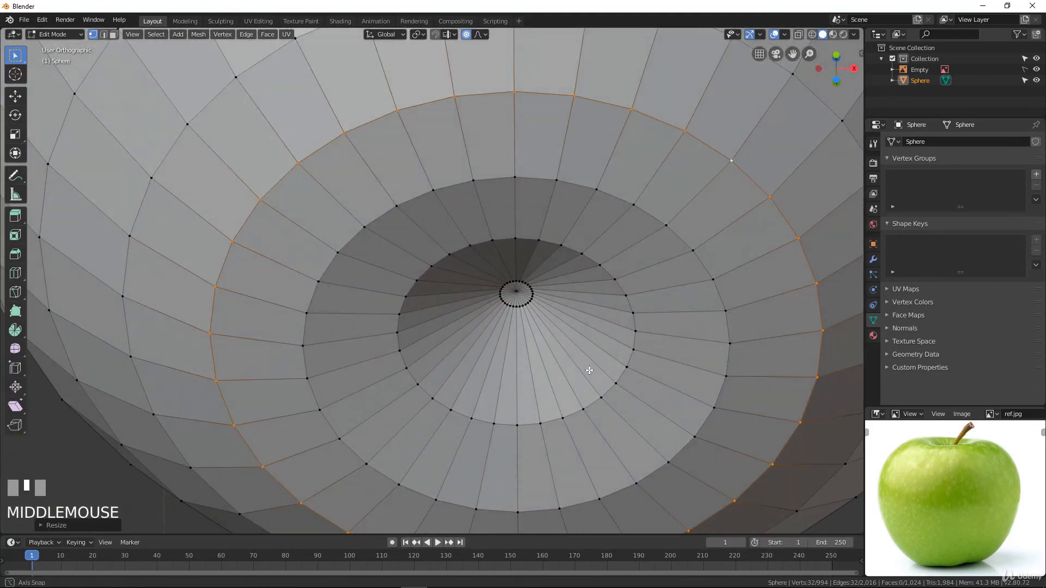
pyautogui.scroll(-3, 552, 375)
pyautogui.moveTo(456, 326); pyautogui.dragTo(537, 280, button='middle')
pyautogui.scroll(2, 461, 345)
pyautogui.scroll(2, 540, 299)
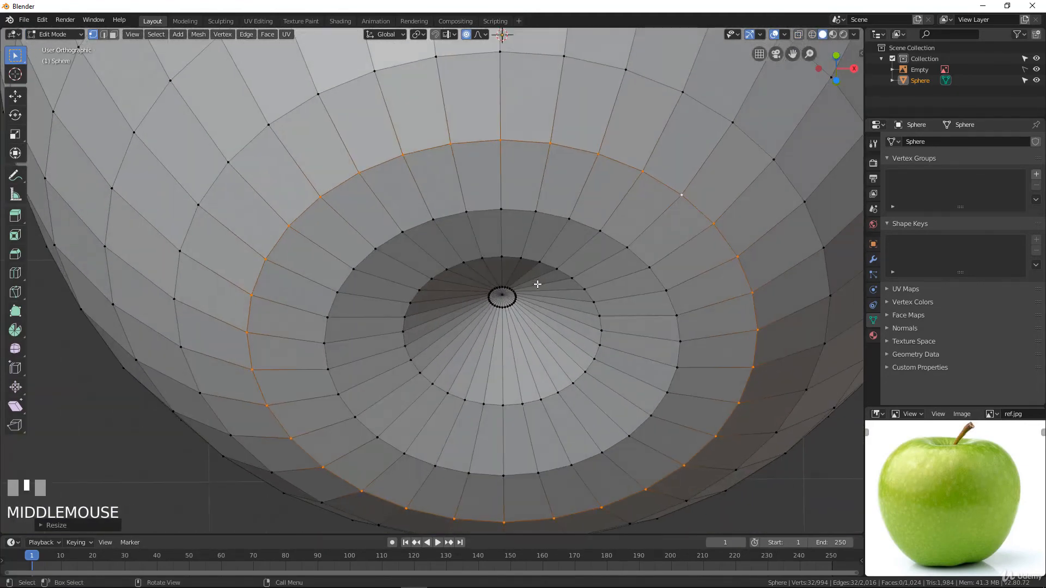
# - Add a loop cut about midway down the underside dimple's slope and scale it down slightly with proportional editing off
pyautogui.keyDown('alt'); pyautogui.click(605, 331); pyautogui.keyUp('alt')
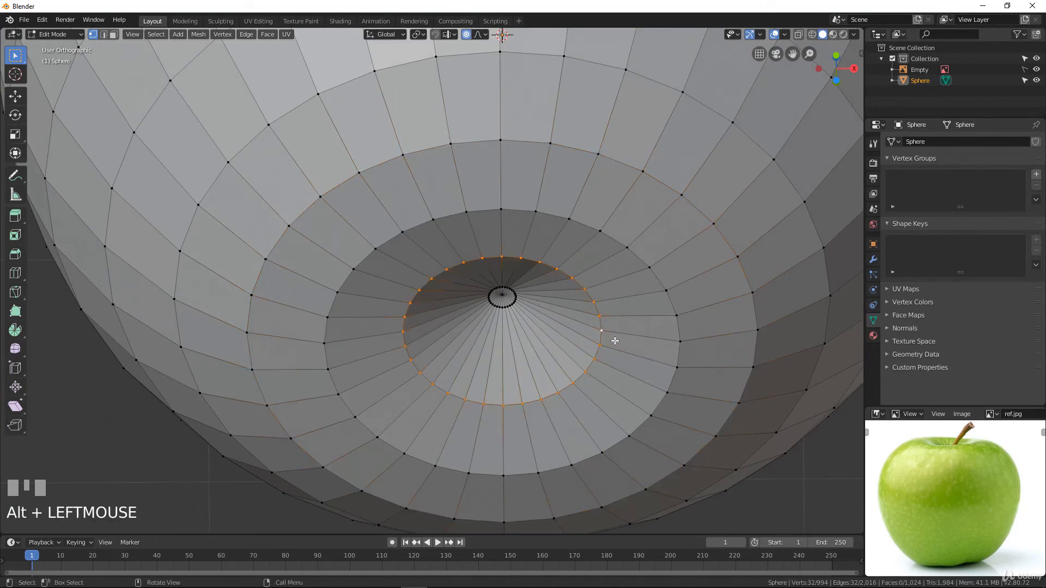
pyautogui.hotkey('ctrl', 'r')
pyautogui.click(573, 317)
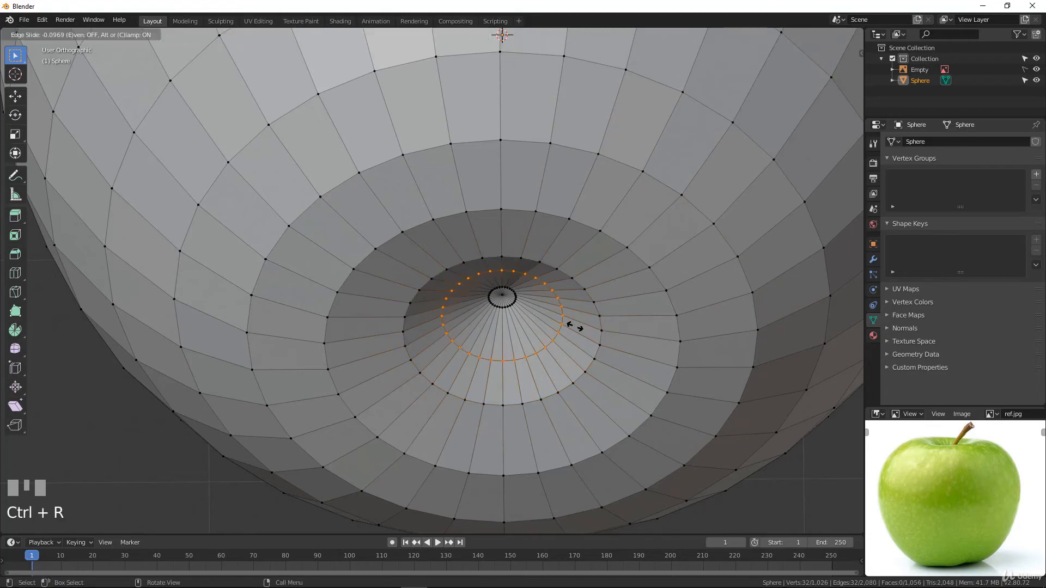
pyautogui.click(575, 327)
pyautogui.press('s')
pyautogui.rightClick(608, 342)
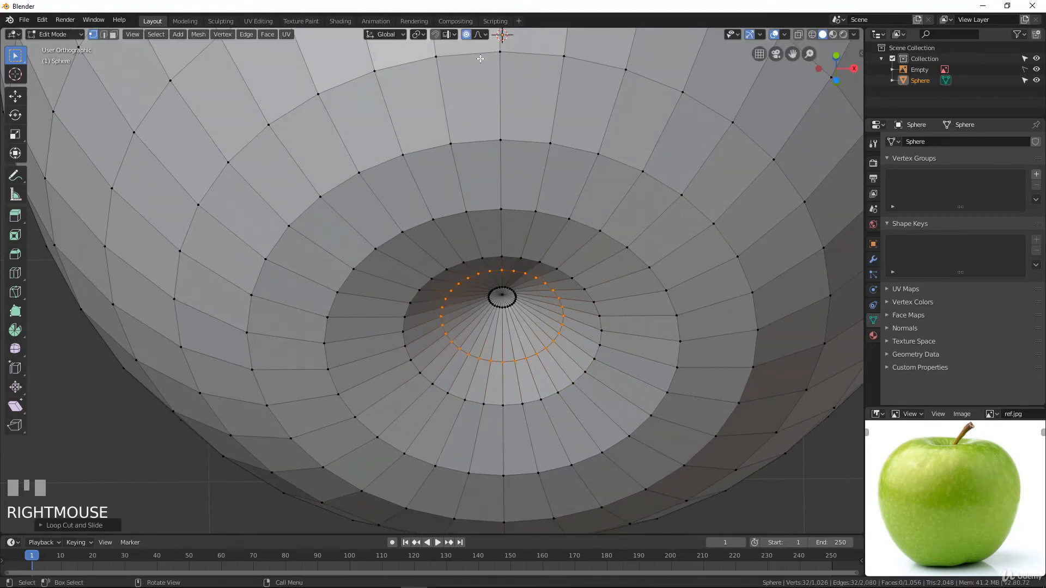
pyautogui.click(467, 34)
pyautogui.press('s')
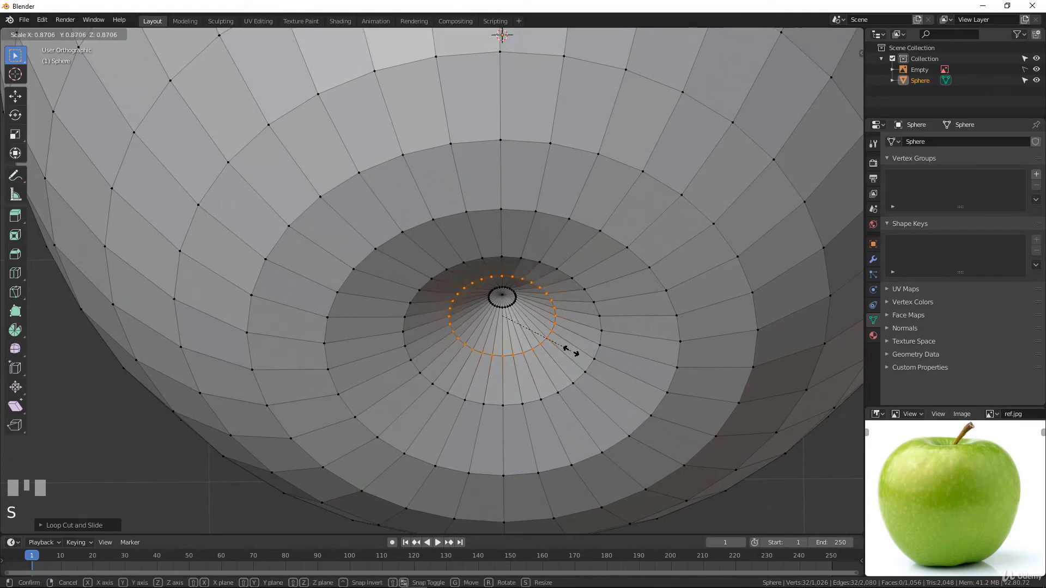
pyautogui.click(595, 311)
# - Bevel the edge loop around the underside dimple's slope by about 0.06 m with one segment, and bevel the next loop inward
pyautogui.keyDown('alt'); pyautogui.click(599, 314); pyautogui.keyUp('alt')
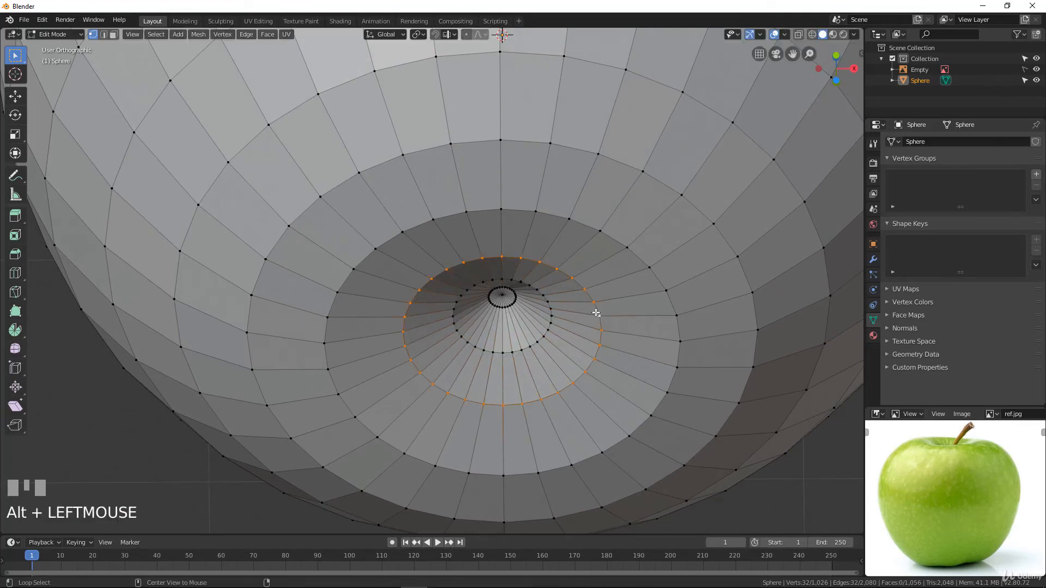
pyautogui.hotkey('ctrl', 'b')
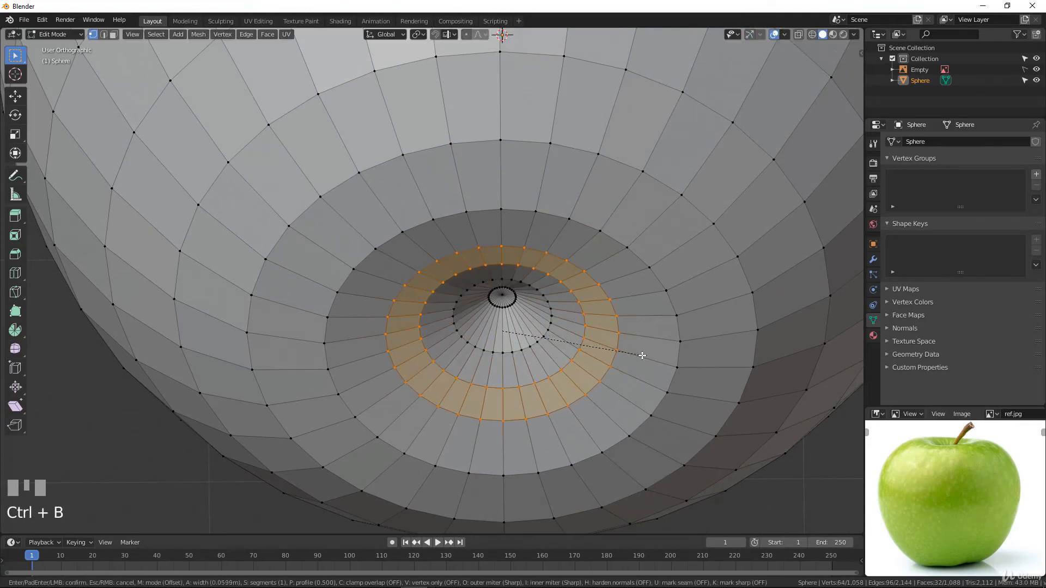
pyautogui.click(543, 307)
pyautogui.keyDown('alt'); pyautogui.click(550, 309); pyautogui.keyUp('alt')
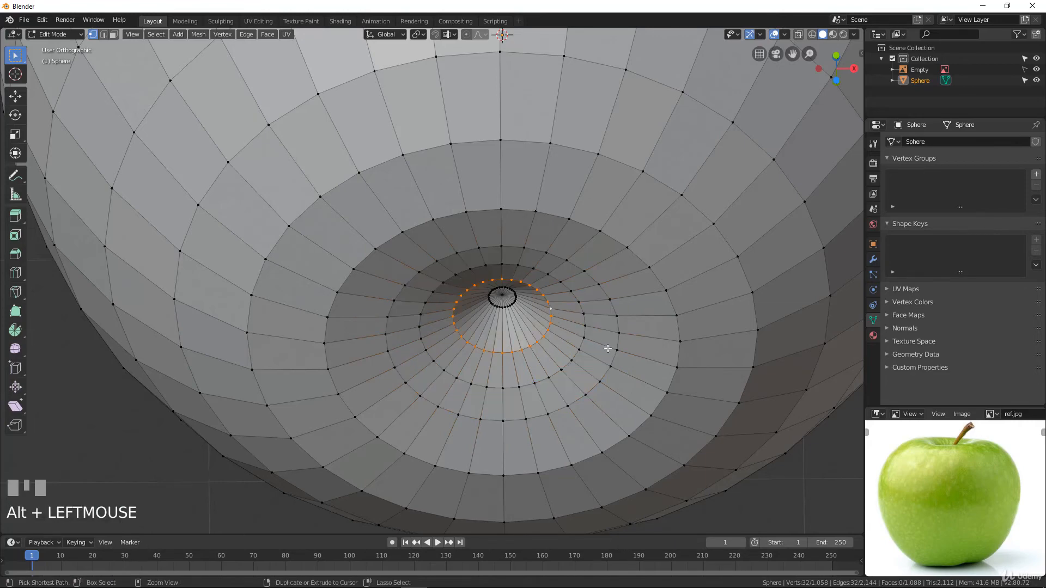
pyautogui.hotkey('ctrl', 'b')
pyautogui.click(636, 370)
# - Bevel the underside dimple's outer rim loop by about 0.06 m with one segment and check the shape in Object Mode
pyautogui.press('Tab')
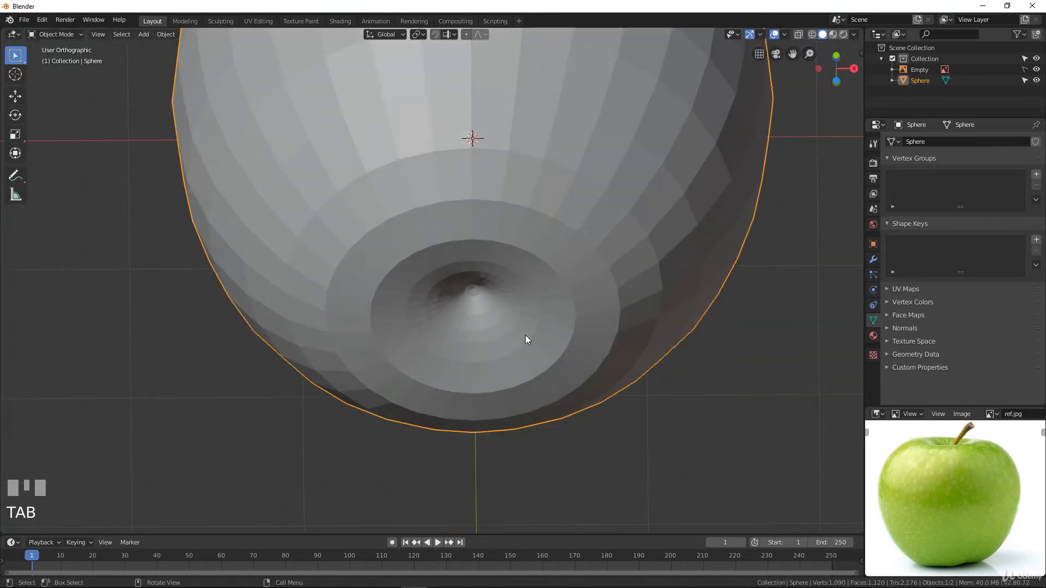
pyautogui.moveTo(526, 337); pyautogui.dragTo(583, 351, button='middle')
pyautogui.press('Tab')
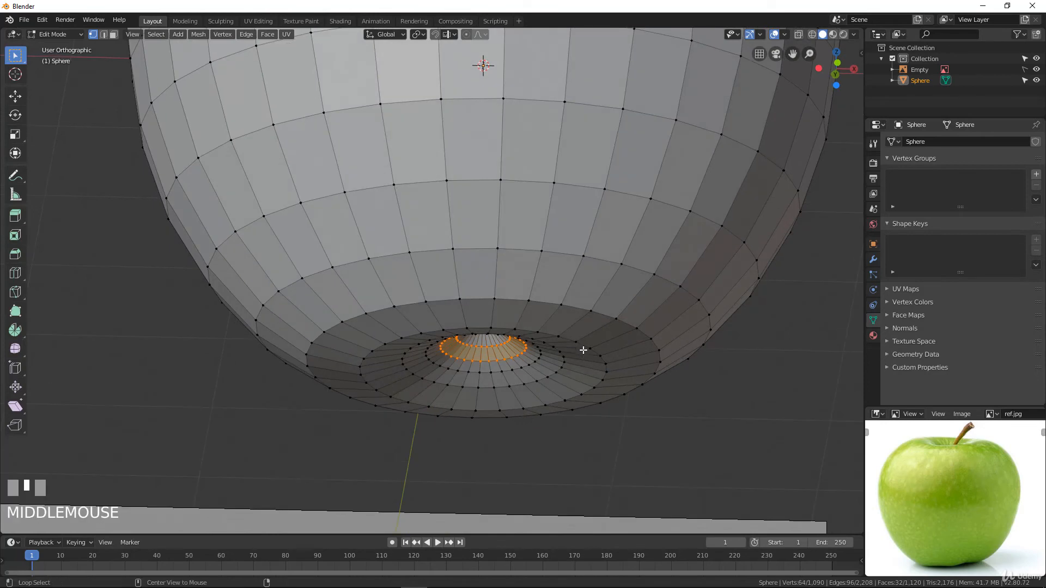
pyautogui.keyDown('alt'); pyautogui.click(599, 357); pyautogui.keyUp('alt')
pyautogui.keyDown('alt'); pyautogui.click(594, 355); pyautogui.keyUp('alt')
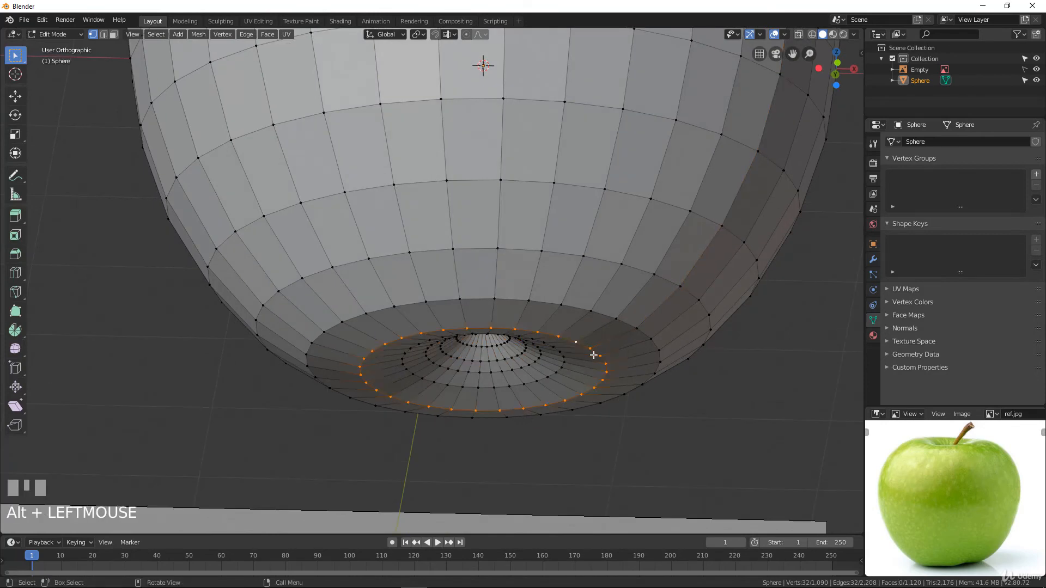
pyautogui.hotkey('ctrl', 'b')
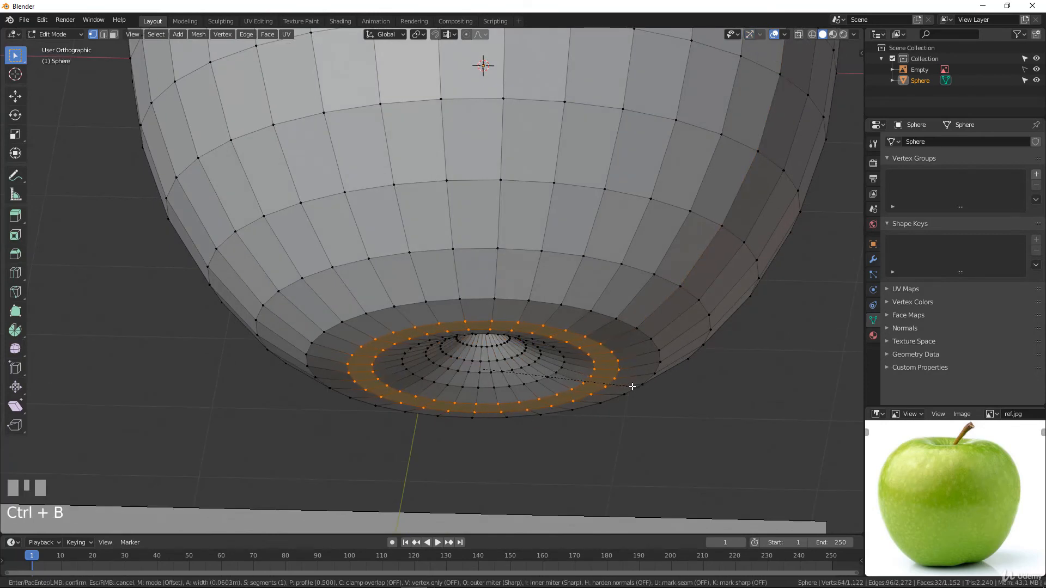
pyautogui.click(631, 387)
pyautogui.scroll(-5, 566, 349)
pyautogui.press('Tab')
pyautogui.moveTo(504, 309)
pyautogui.mouseDown(button='middle')
pyautogui.moveTo(512, 259)
pyautogui.moveTo(519, 344)
pyautogui.moveTo(509, 294)
pyautogui.moveTo(513, 306)
pyautogui.mouseUp(button='middle')
pyautogui.scroll(3, 512, 309)
pyautogui.press('Tab')
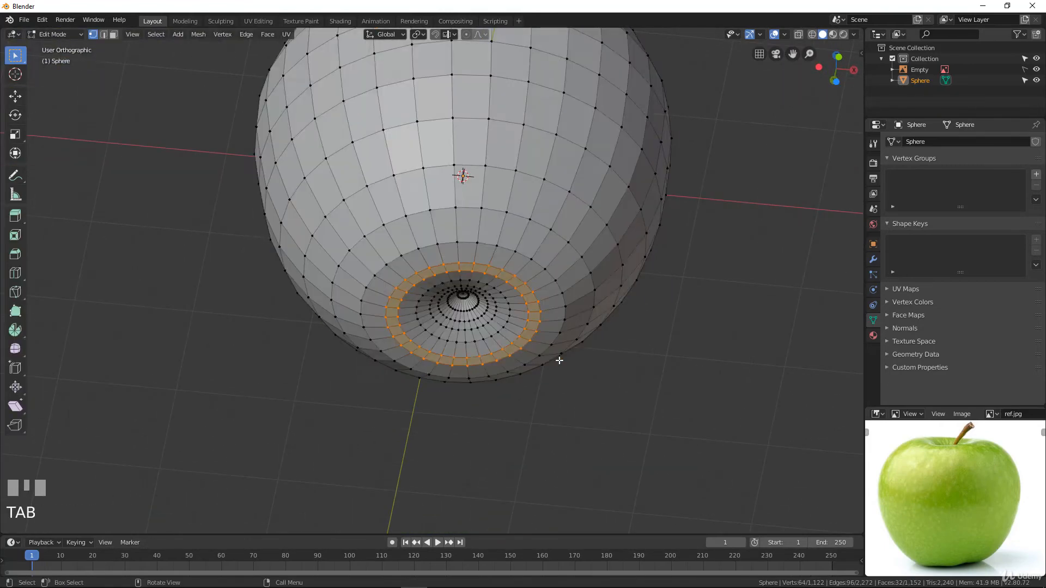
# - Lower the loop just inside the dimple's bevelled rim about 0.015 m along Z and slightly scale down the rim's inner loop
pyautogui.moveTo(560, 358); pyautogui.dragTo(559, 365, button='middle')
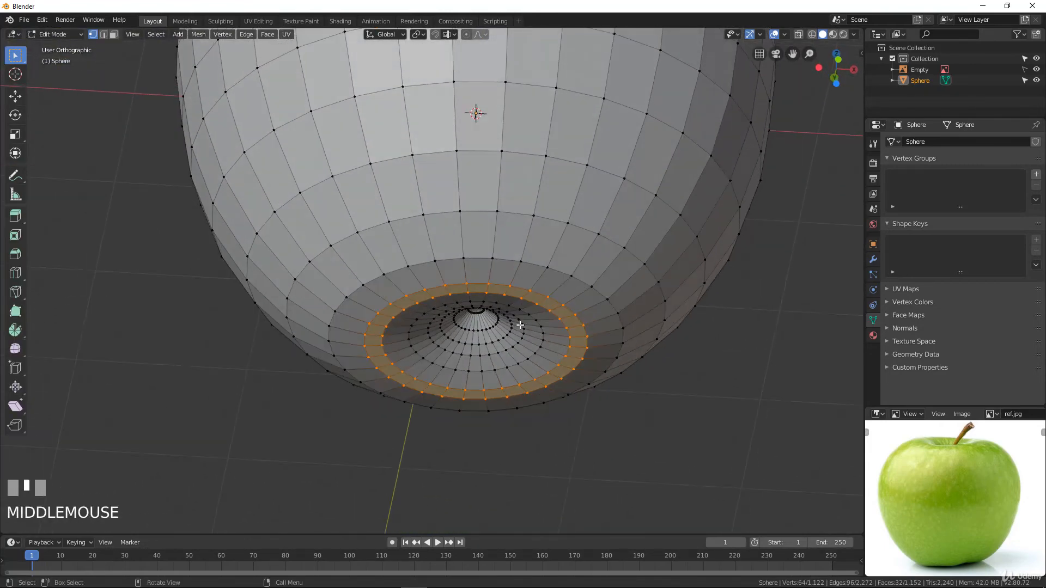
pyautogui.keyDown('alt'); pyautogui.click(543, 331); pyautogui.keyUp('alt')
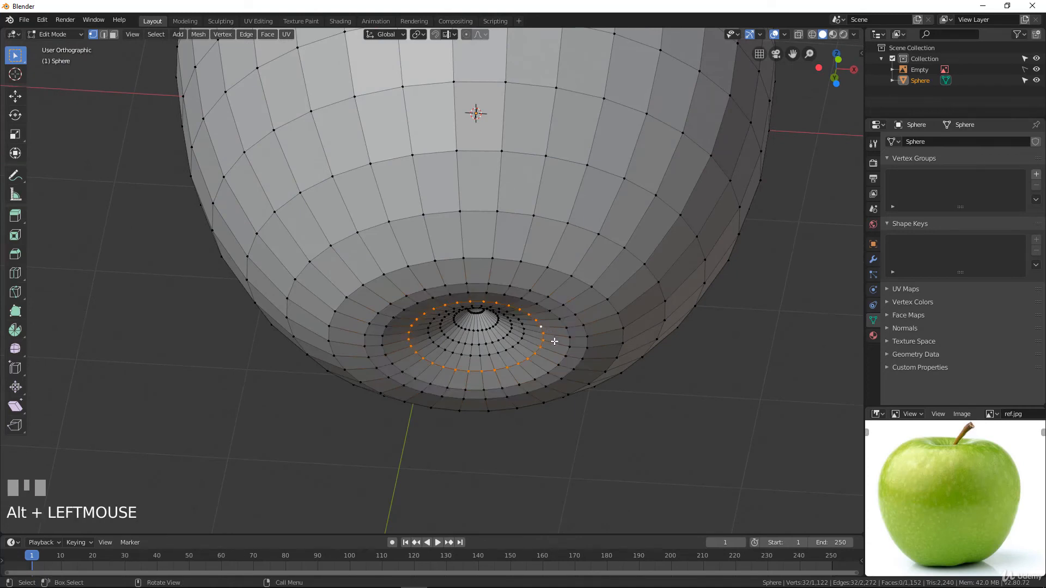
pyautogui.press('g')
pyautogui.press('z')
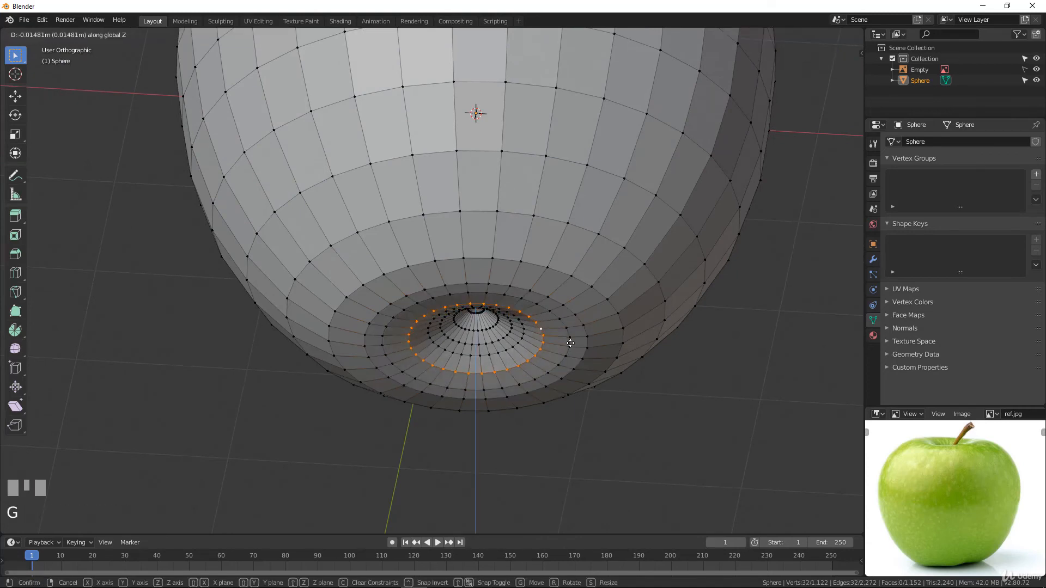
pyautogui.click(570, 343)
pyautogui.keyDown('alt'); pyautogui.click(570, 336); pyautogui.keyUp('alt')
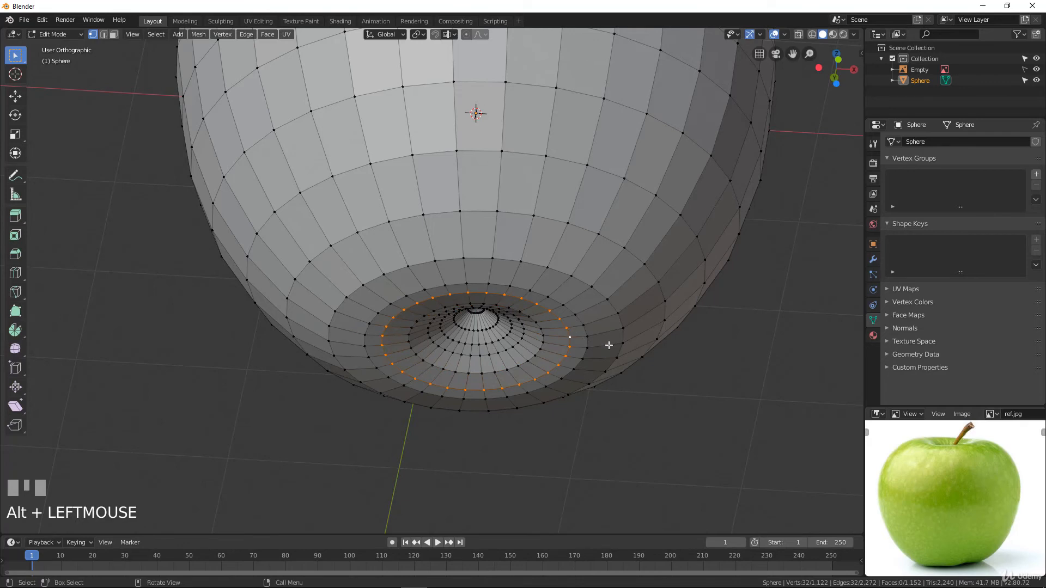
pyautogui.press('s')
pyautogui.click(580, 332)
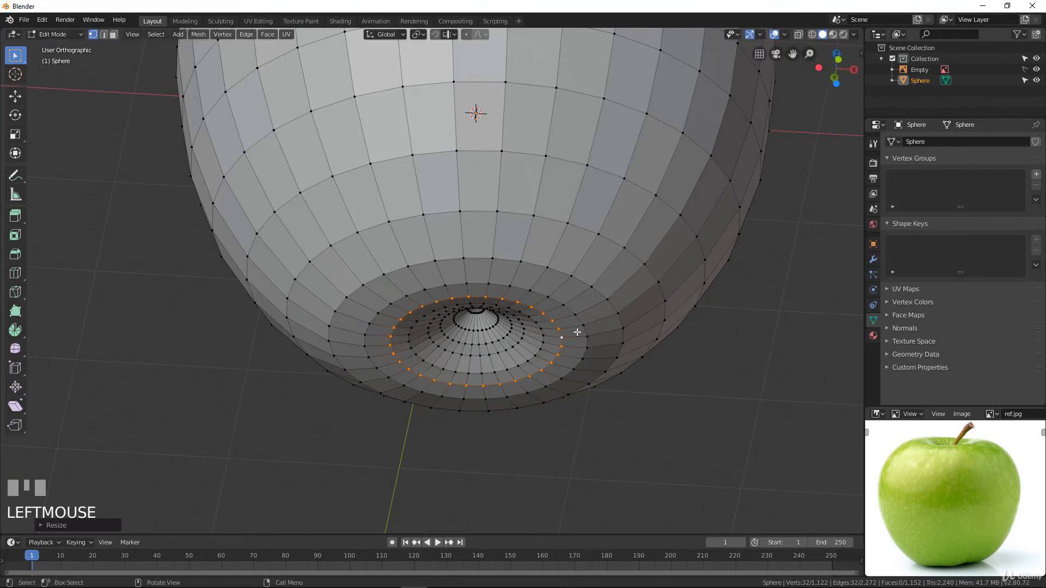
# - Examine the whole apple in Object Mode from below, above and the side, and compare its outline with the reference in front view
pyautogui.press('Tab')
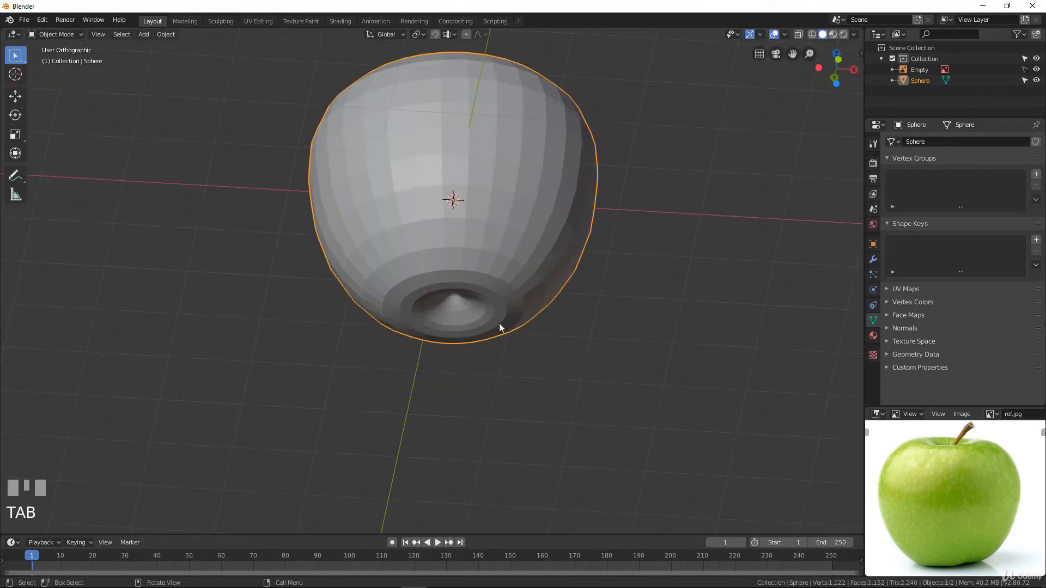
pyautogui.moveTo(499, 325); pyautogui.dragTo(475, 353, button='middle')
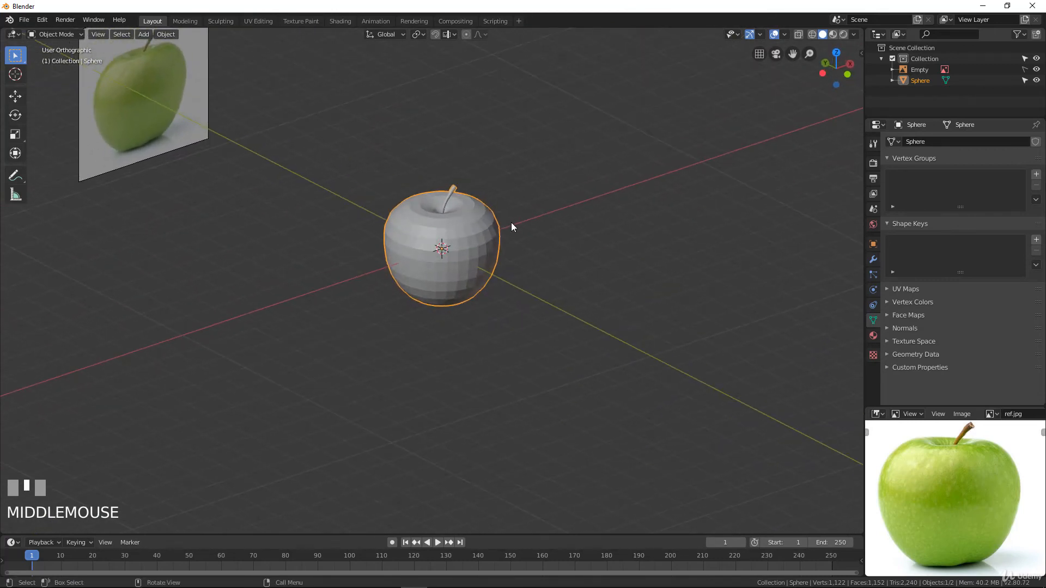
pyautogui.moveTo(511, 226); pyautogui.dragTo(492, 277, button='middle')
pyautogui.scroll(4, 488, 301)
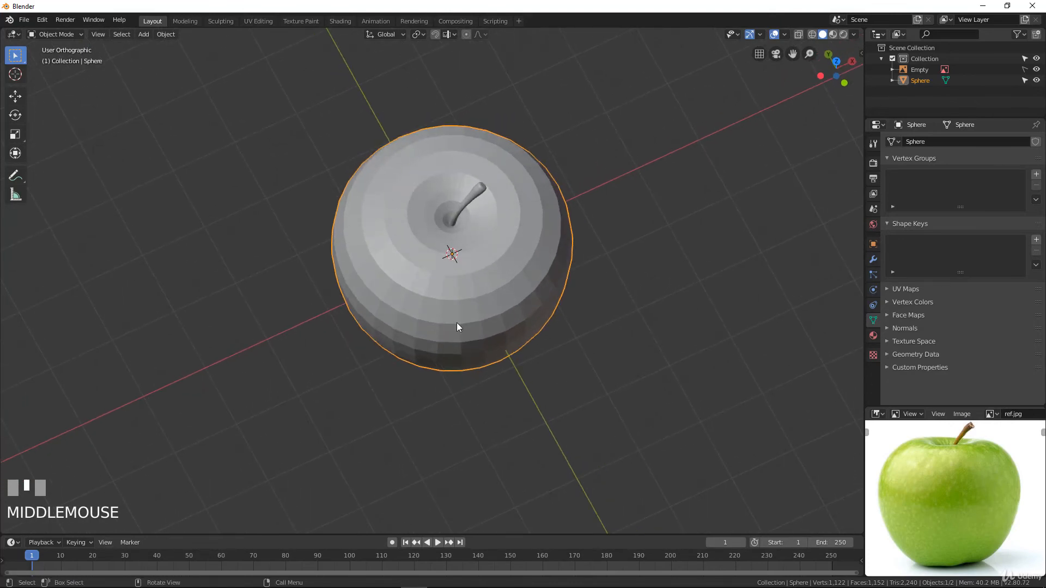
pyautogui.moveTo(460, 324); pyautogui.dragTo(420, 253, button='middle')
pyautogui.scroll(-3, 445, 186)
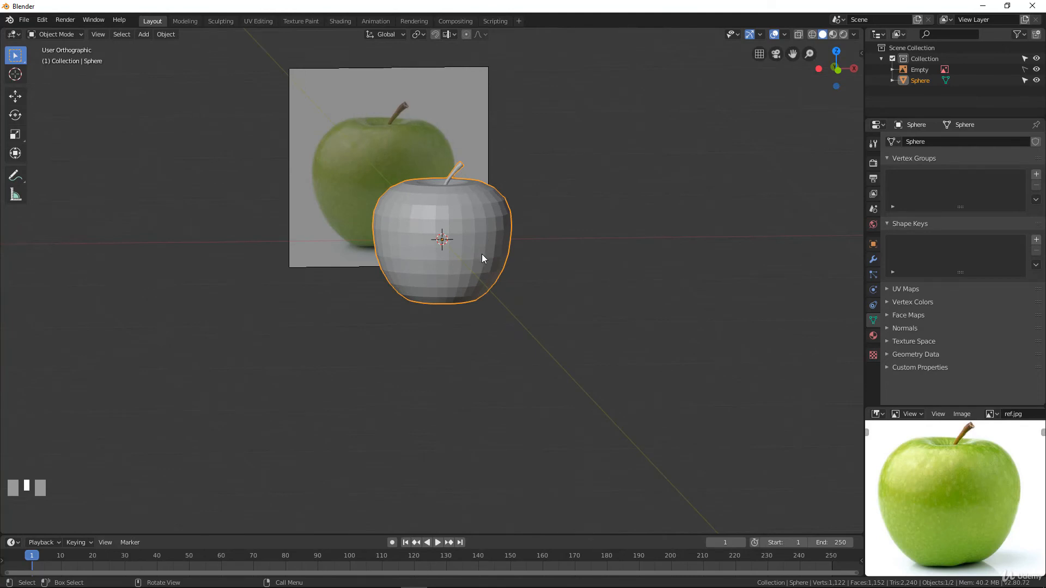
pyautogui.press('KP_1')
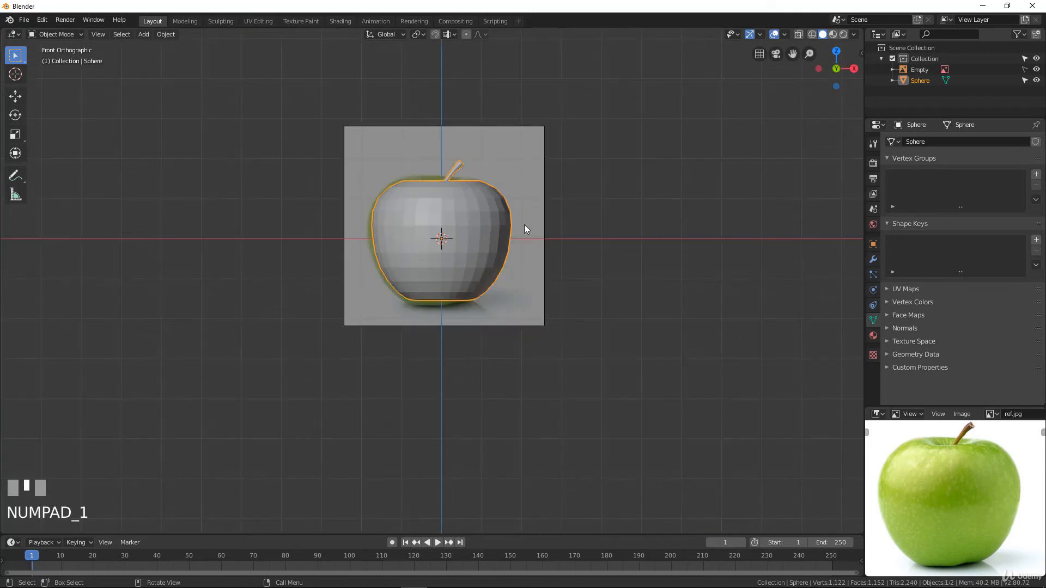
pyautogui.scroll(3, 459, 299)
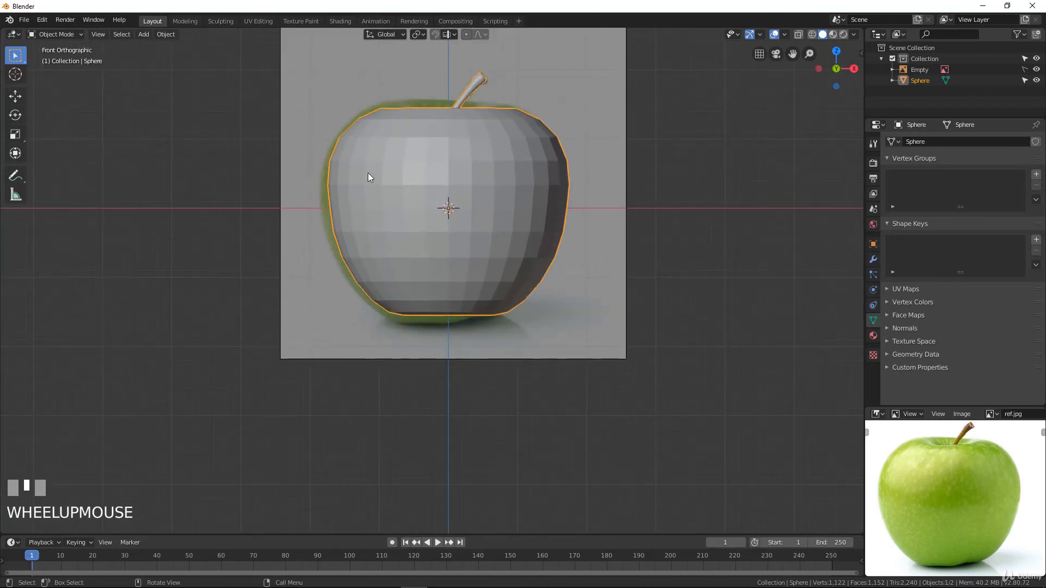
# - In wireframe Edit Mode, move the apple's upper right outline vertex slightly inward using Smooth proportional editing with a size of 2.59
pyautogui.press('z')
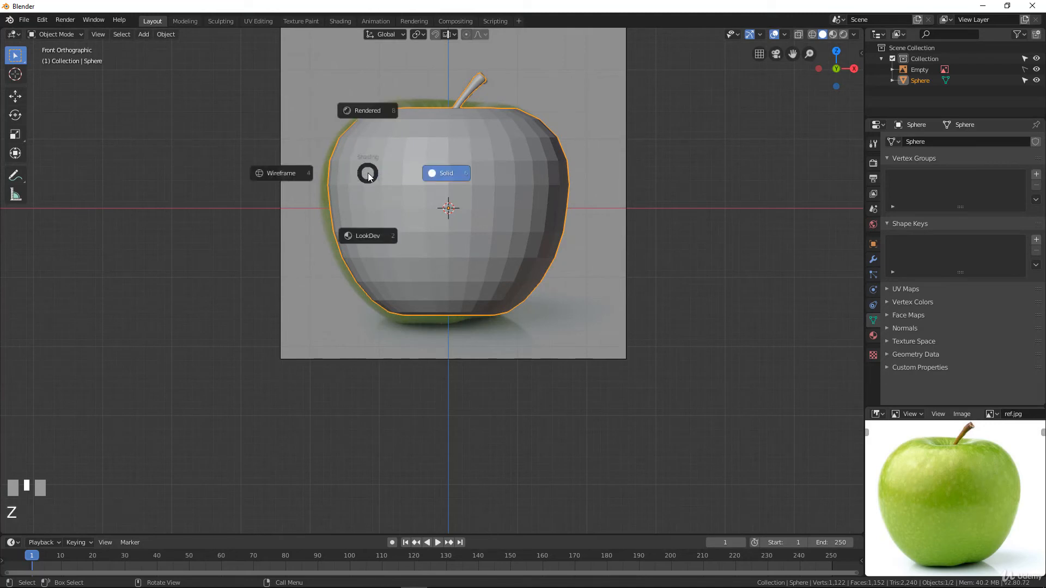
pyautogui.click(296, 179)
pyautogui.press('Tab')
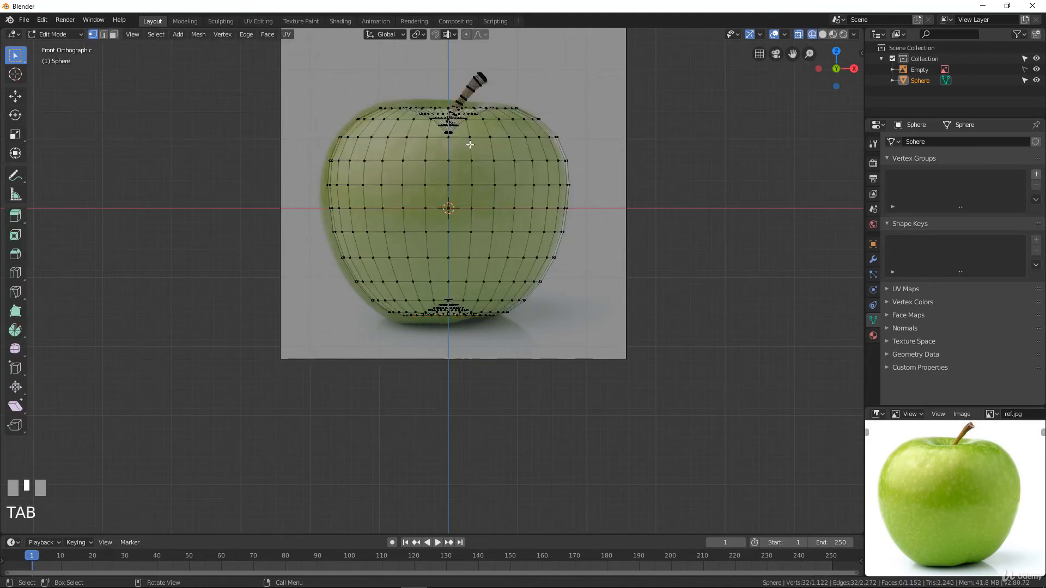
pyautogui.click(571, 162)
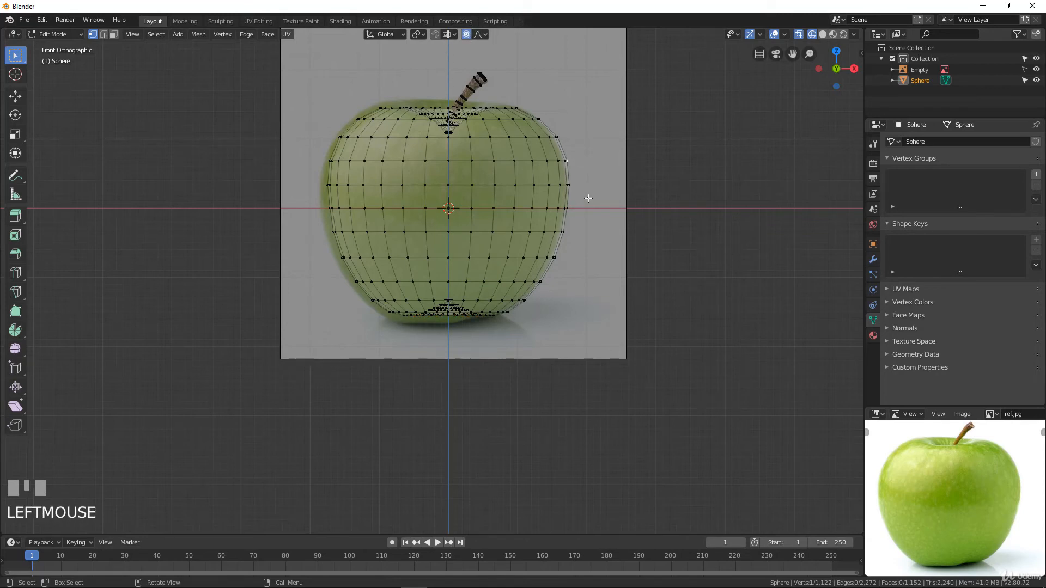
pyautogui.press('g')
pyautogui.scroll(-10, 605, 204)
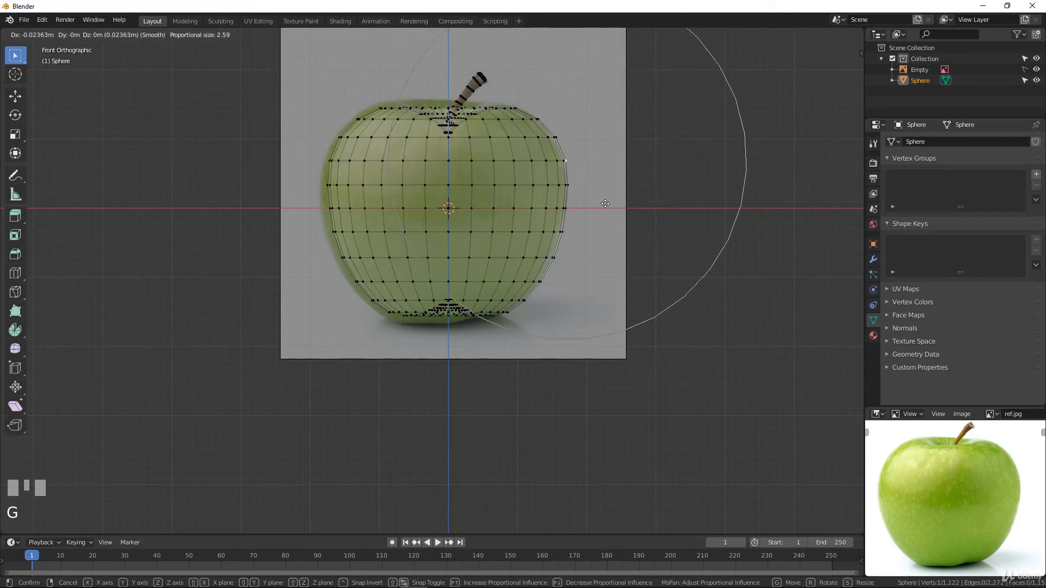
pyautogui.click(604, 206)
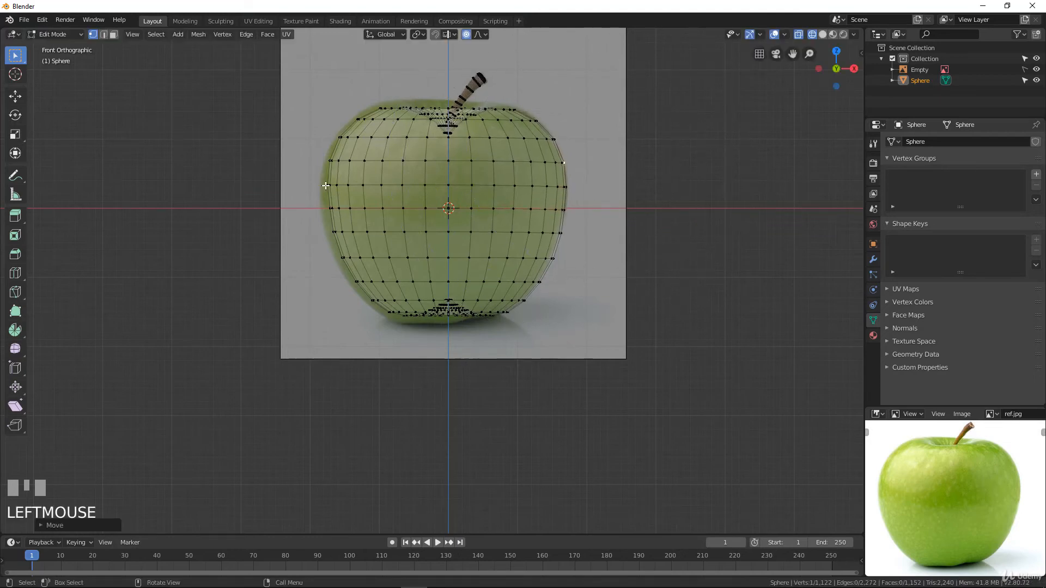
# - Move the apple's widest left outline vertex about 0.10 m outward and 0.055 m down to match the reference
pyautogui.click(326, 186)
pyautogui.press('g')
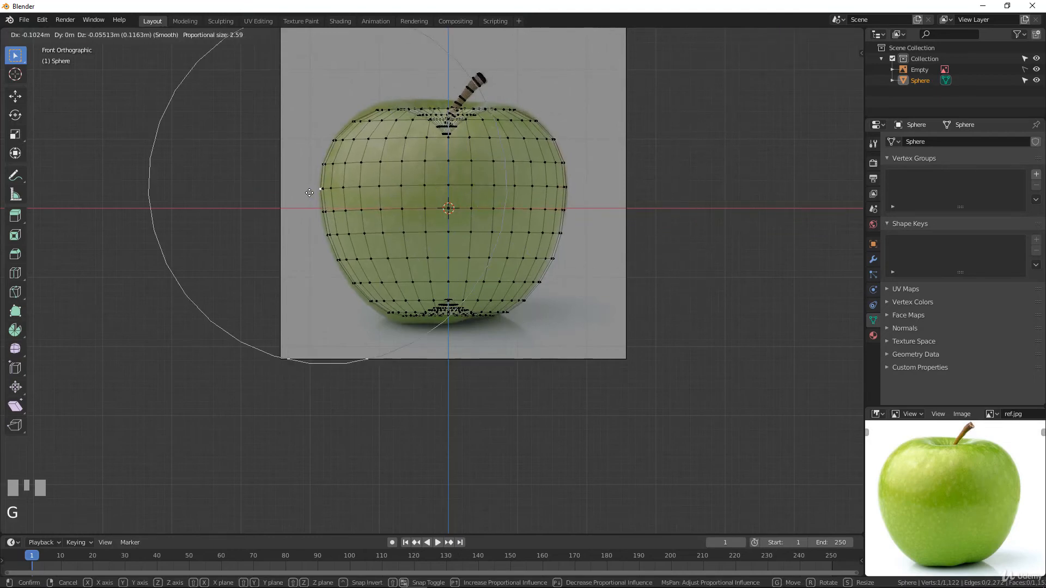
pyautogui.click(310, 193)
# - Raise a vertex on the apple's top rim, just left of the stem, about 0.13 m in front view to meet the reference outline
pyautogui.moveTo(423, 98); pyautogui.dragTo(428, 104, button='middle')
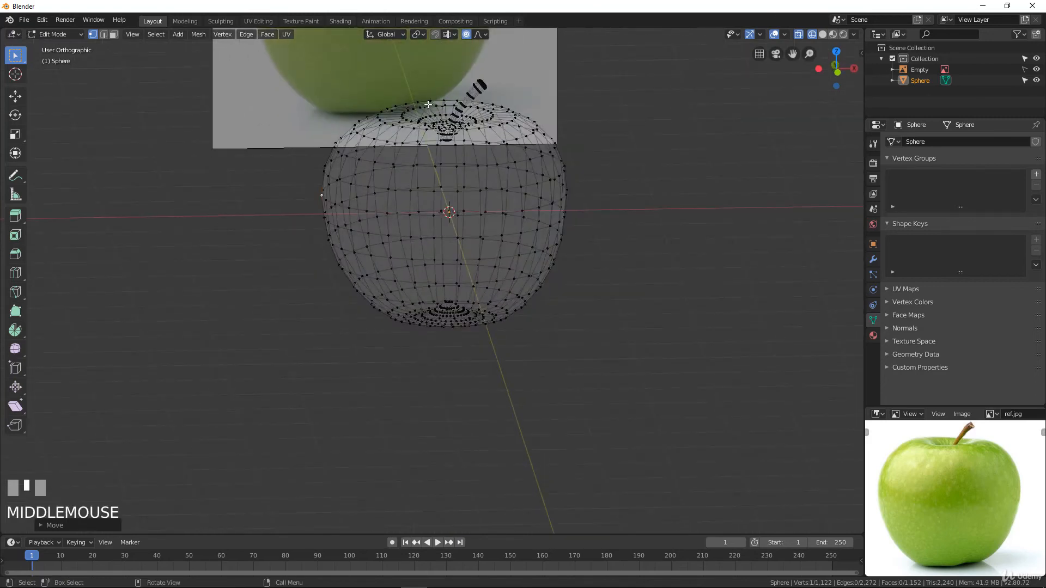
pyautogui.click(428, 104)
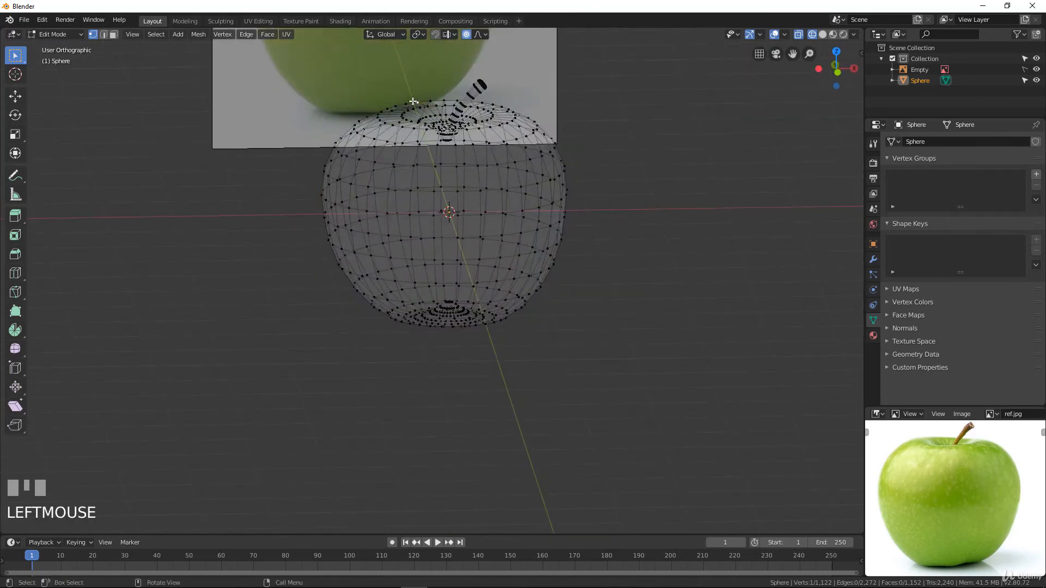
pyautogui.press('KP_1')
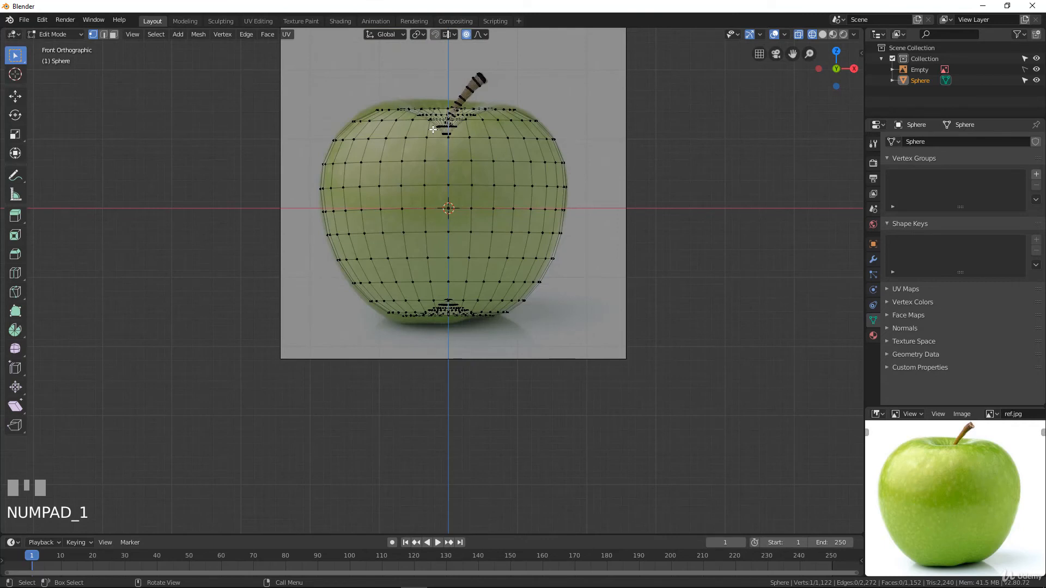
pyautogui.press('g')
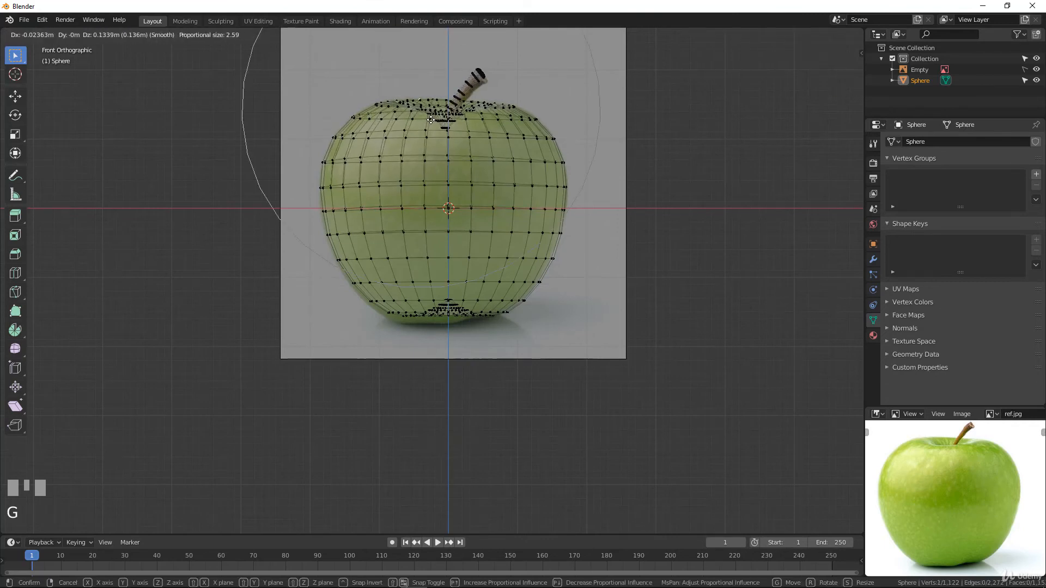
pyautogui.click(430, 119)
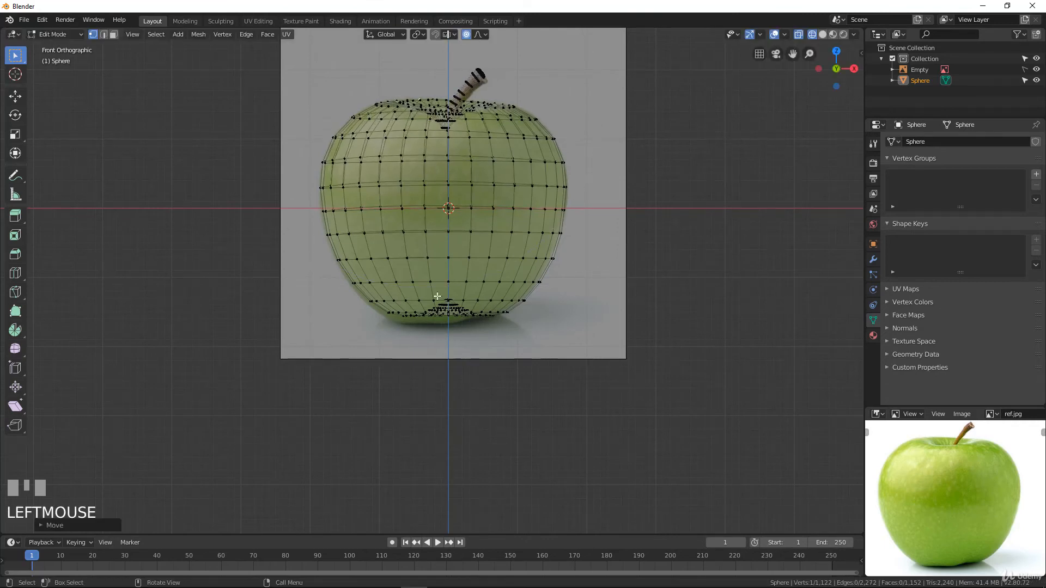
# - Move the apple's lower left bottom-edge vertex about 0.09 m down and 0.03 m left to meet the reference outline
pyautogui.click(404, 316)
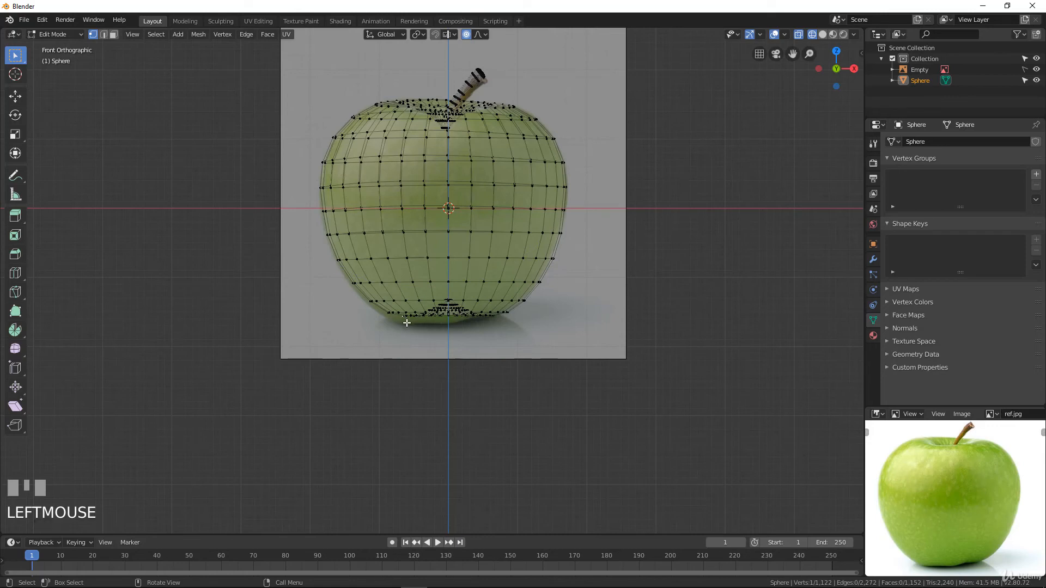
pyautogui.press('g')
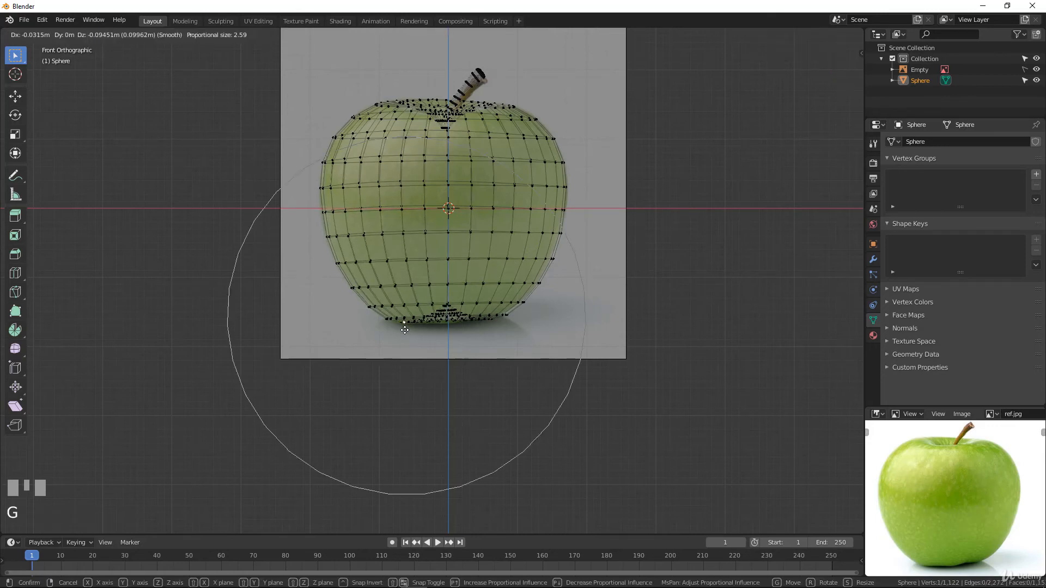
pyautogui.click(405, 330)
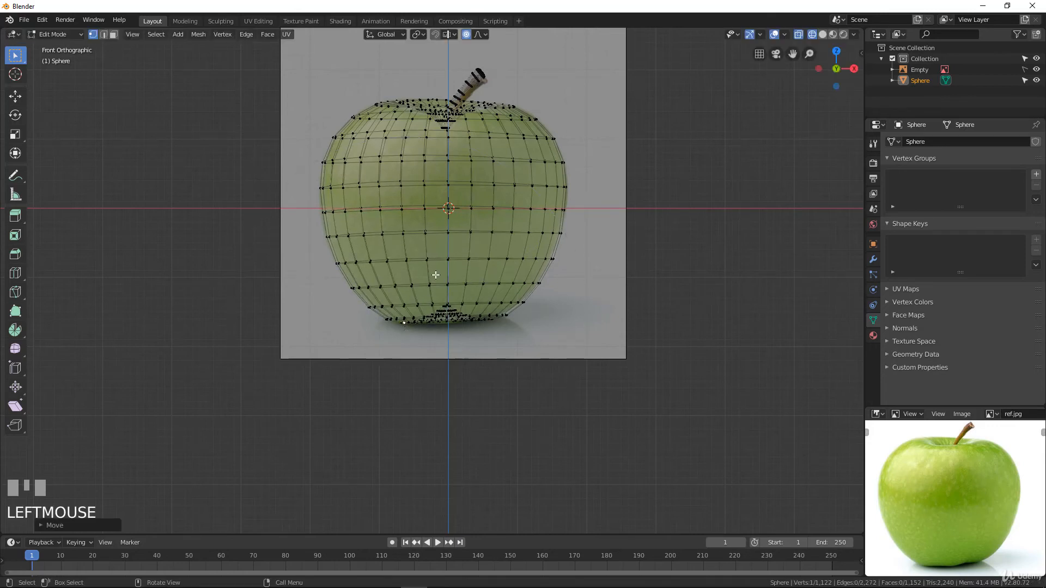
# - Display the mesh in solid shading and examine the stem and top dimple up close
pyautogui.moveTo(432, 276)
pyautogui.mouseDown(button='middle')
pyautogui.moveTo(479, 263)
pyautogui.moveTo(560, 287)
pyautogui.moveTo(586, 323)
pyautogui.moveTo(436, 250)
pyautogui.moveTo(345, 223)
pyautogui.moveTo(348, 185)
pyautogui.moveTo(490, 264)
pyautogui.moveTo(539, 245)
pyautogui.moveTo(554, 182)
pyautogui.moveTo(516, 257)
pyautogui.moveTo(551, 351)
pyautogui.moveTo(633, 250)
pyautogui.moveTo(540, 295)
pyautogui.moveTo(564, 299)
pyautogui.mouseUp(button='middle')
pyautogui.press('z')
pyautogui.click(580, 293)
pyautogui.scroll(3, 509, 259)
pyautogui.scroll(4, 626, 245)
pyautogui.scroll(2, 563, 299)
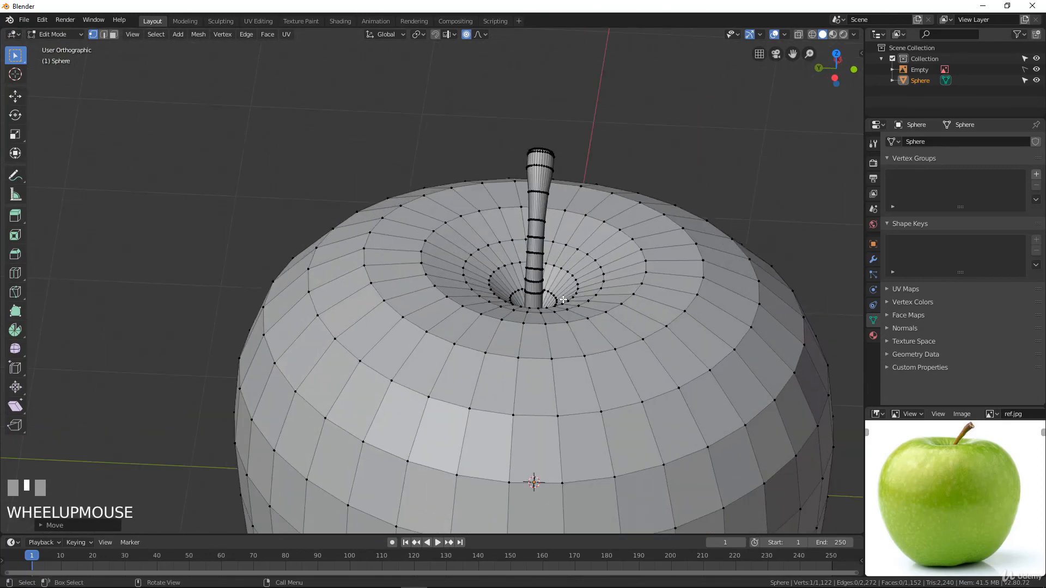
pyautogui.keyDown('shift'); pyautogui.moveTo(564, 257); pyautogui.dragTo(570, 234, button='middle'); pyautogui.keyUp('shift')
pyautogui.scroll(-1, 569, 227)
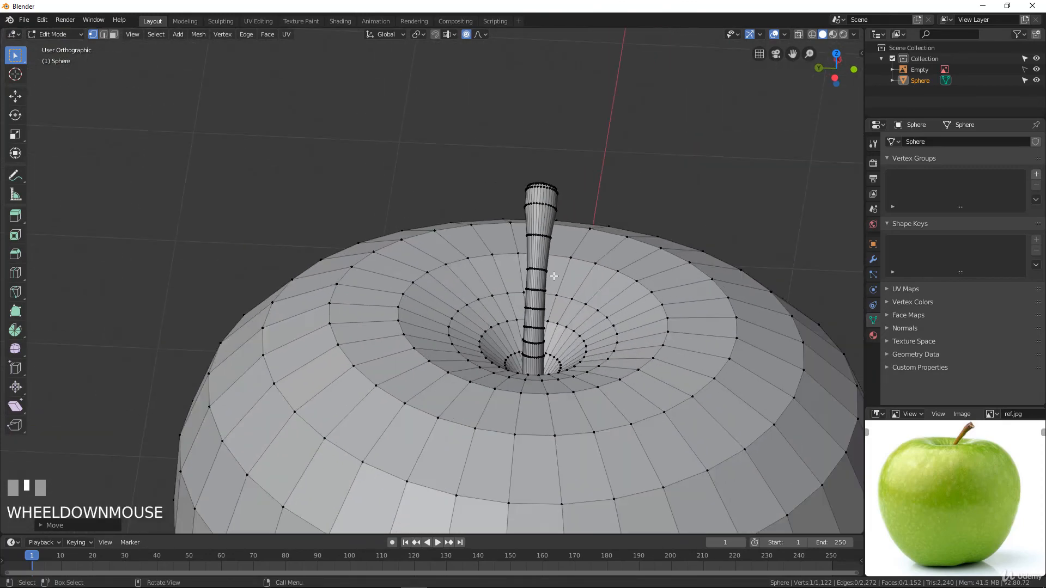
# - Bend the stem by moving its middle edge loop about 0.03 m along positive Y with proportional size 0.47
pyautogui.press('KP_3')
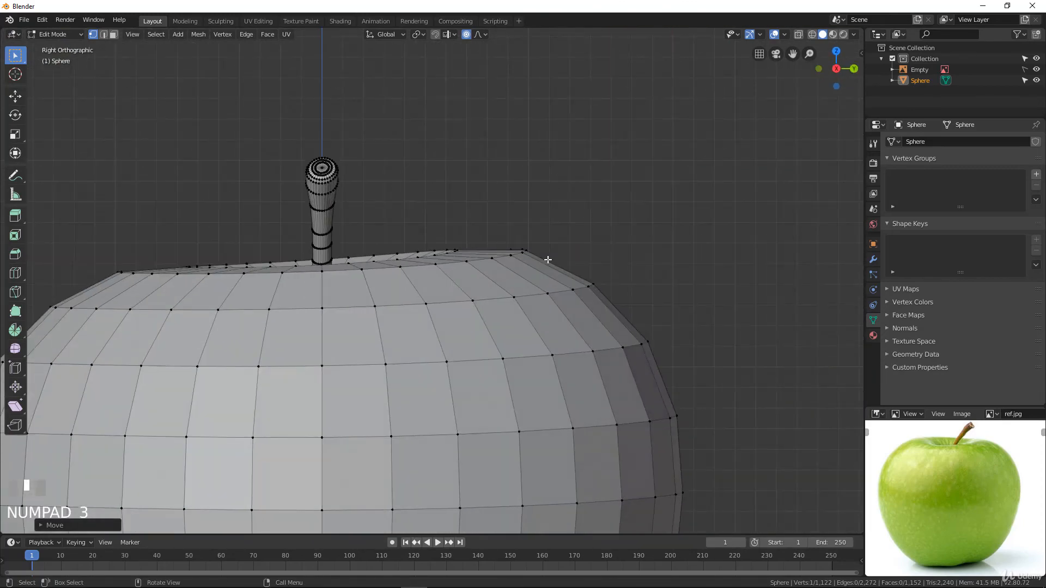
pyautogui.press('KP_7')
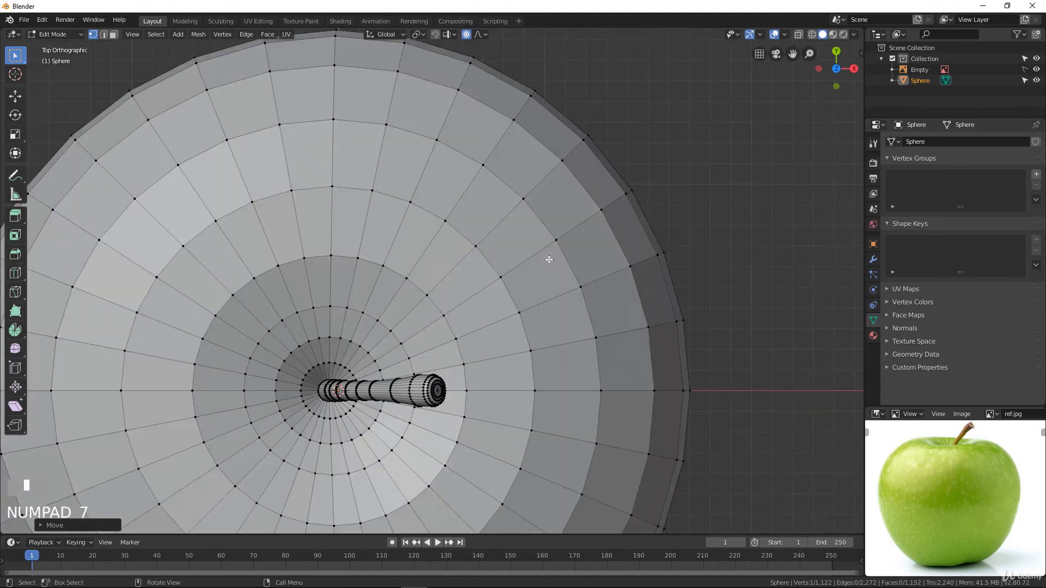
pyautogui.moveTo(403, 401); pyautogui.dragTo(549, 299, button='middle')
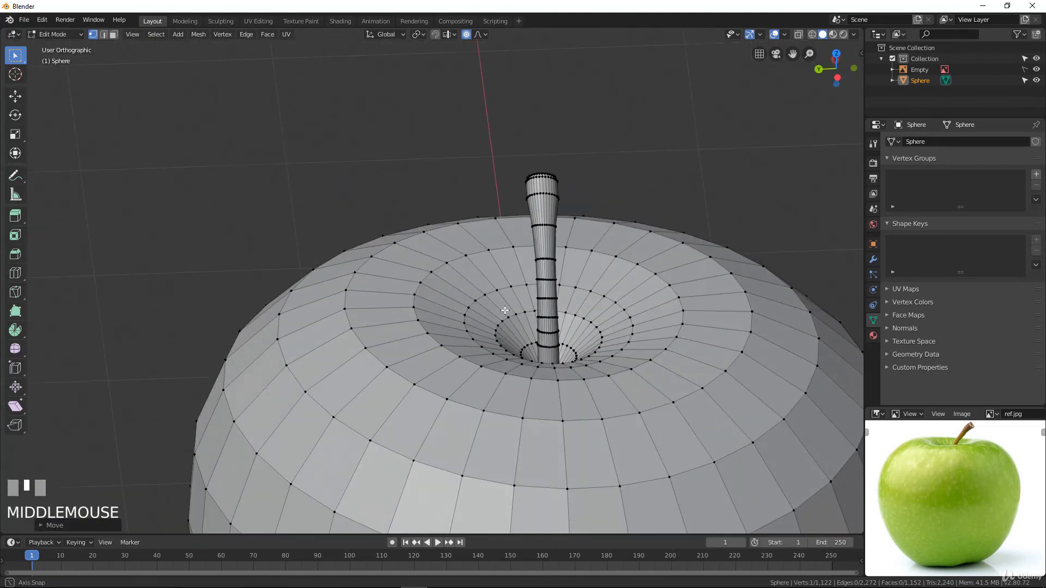
pyautogui.keyDown('alt'); pyautogui.click(549, 299); pyautogui.keyUp('alt')
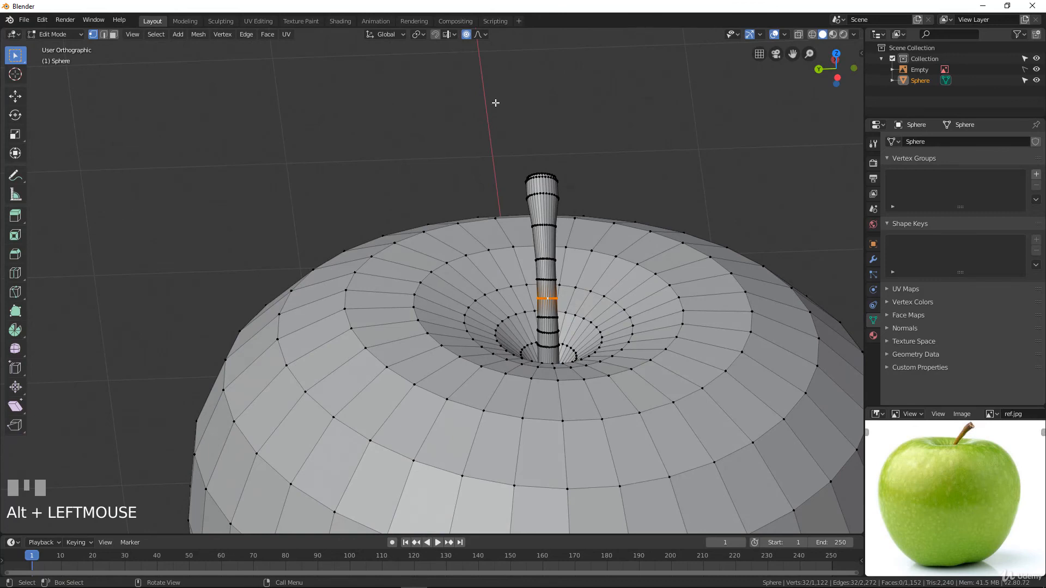
pyautogui.moveTo(572, 251); pyautogui.dragTo(575, 286, button='middle')
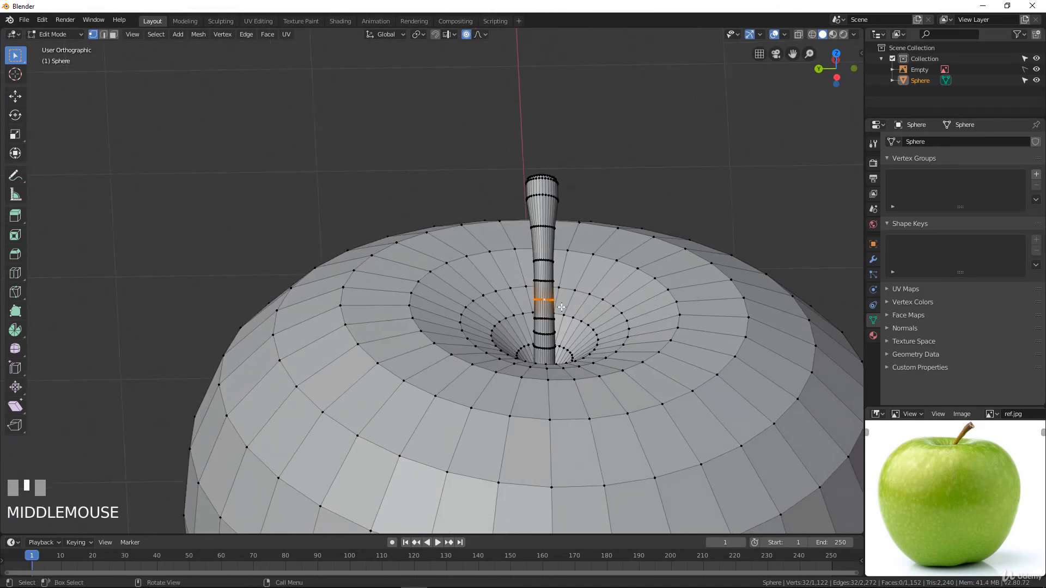
pyautogui.press('g')
pyautogui.scroll(15, 558, 306)
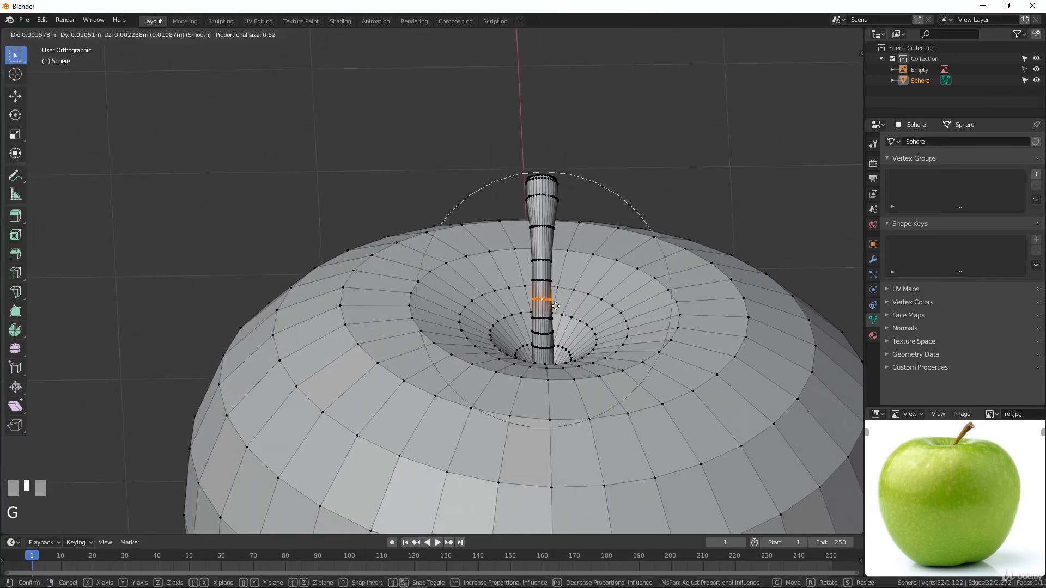
pyautogui.scroll(3, 557, 307)
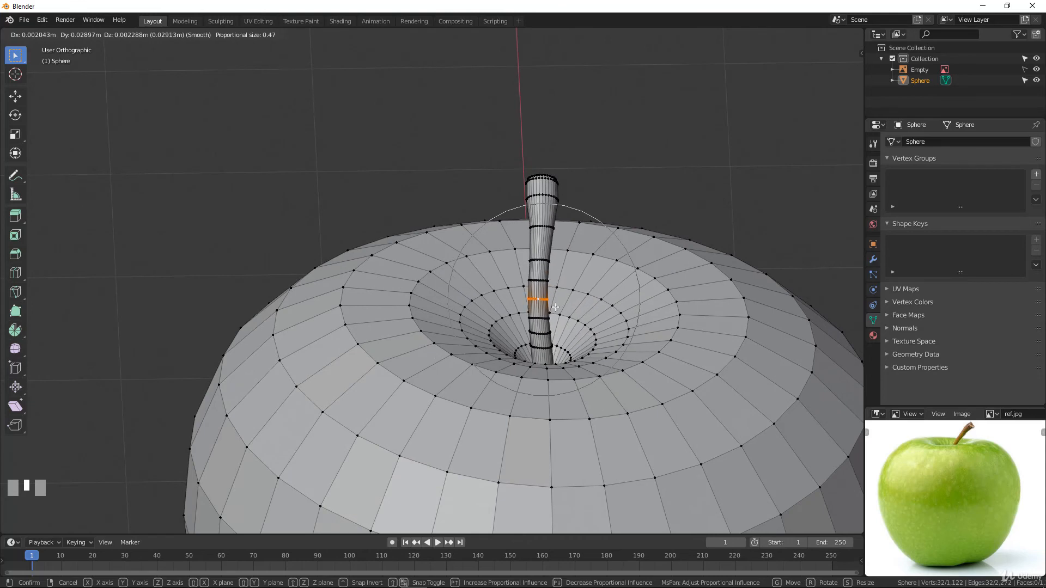
pyautogui.click(556, 307)
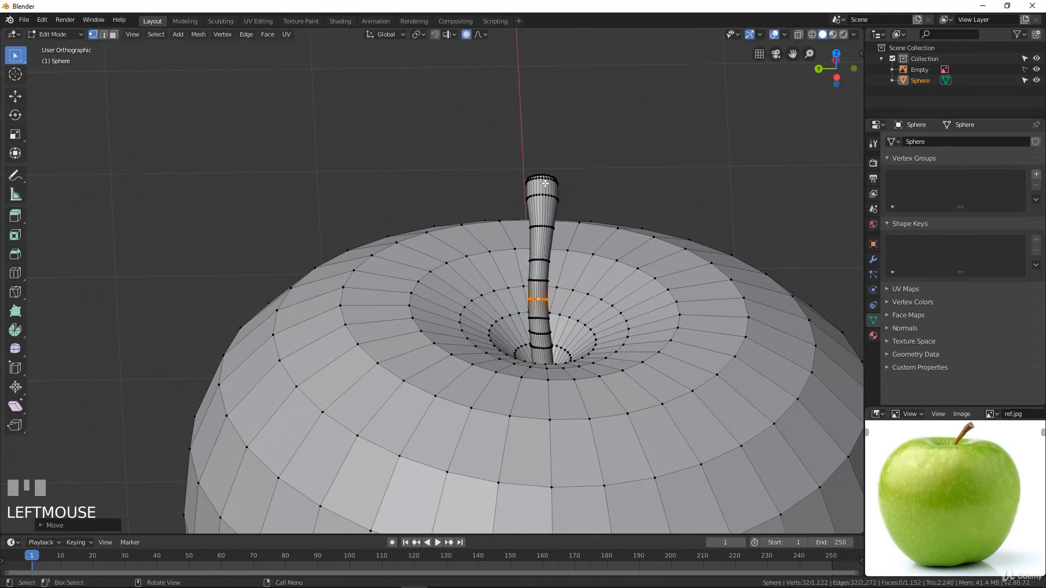
# - Shift the stem's top edge loop about 0.05 m toward negative Y with proportional size 0.62, and check the curve in Object Mode
pyautogui.keyDown('alt'); pyautogui.click(545, 177); pyautogui.keyUp('alt')
pyautogui.press('g')
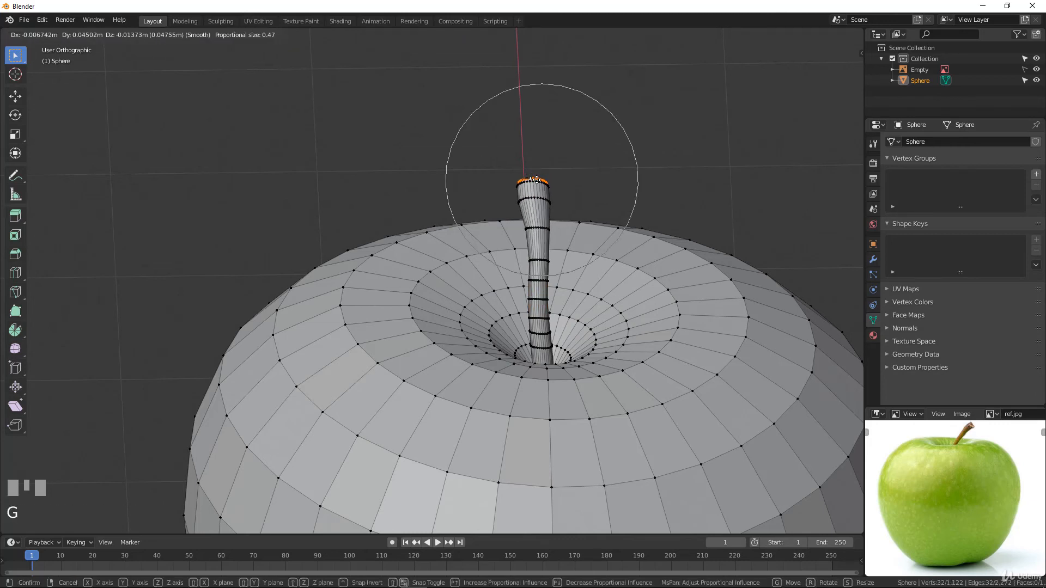
pyautogui.scroll(-1, 538, 180)
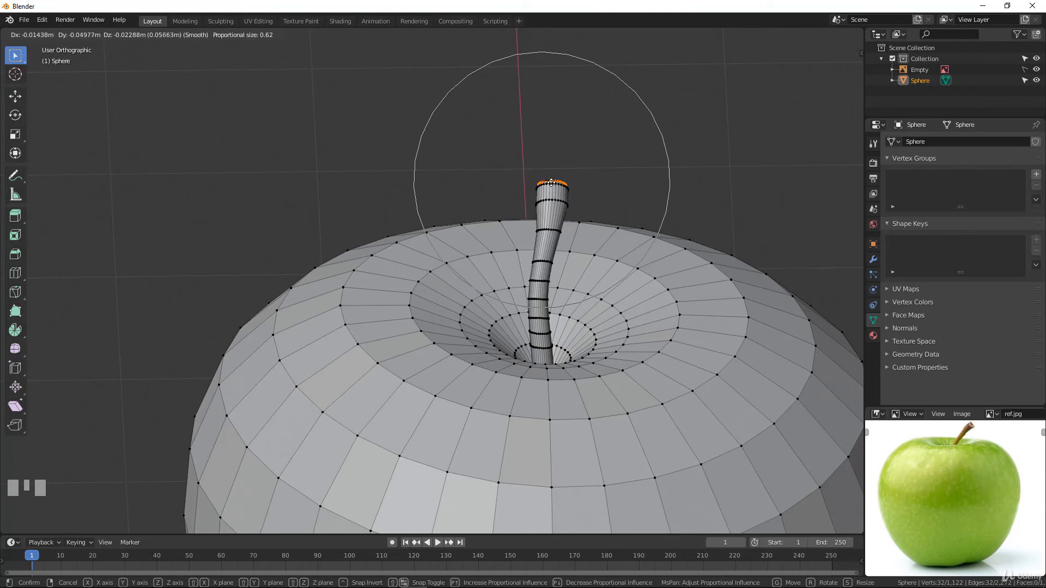
pyautogui.click(550, 183)
pyautogui.scroll(-5, 567, 250)
pyautogui.press('Tab')
pyautogui.moveTo(568, 249); pyautogui.dragTo(409, 253, button='middle')
pyautogui.scroll(-3, 463, 312)
pyautogui.moveTo(463, 312); pyautogui.dragTo(484, 334, button='middle')
pyautogui.scroll(2, 484, 334)
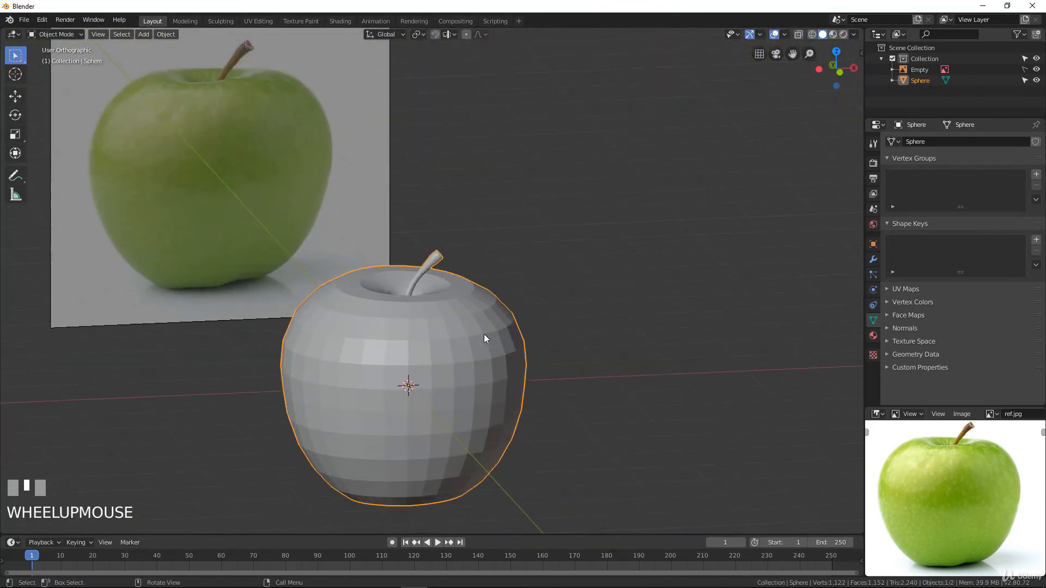
# - Nudge the right side of the apple's top rim by a vertex in Edit Mode, using proportional size 1.21
pyautogui.press('Tab')
pyautogui.click(472, 297)
pyautogui.moveTo(472, 297); pyautogui.dragTo(483, 287, button='middle')
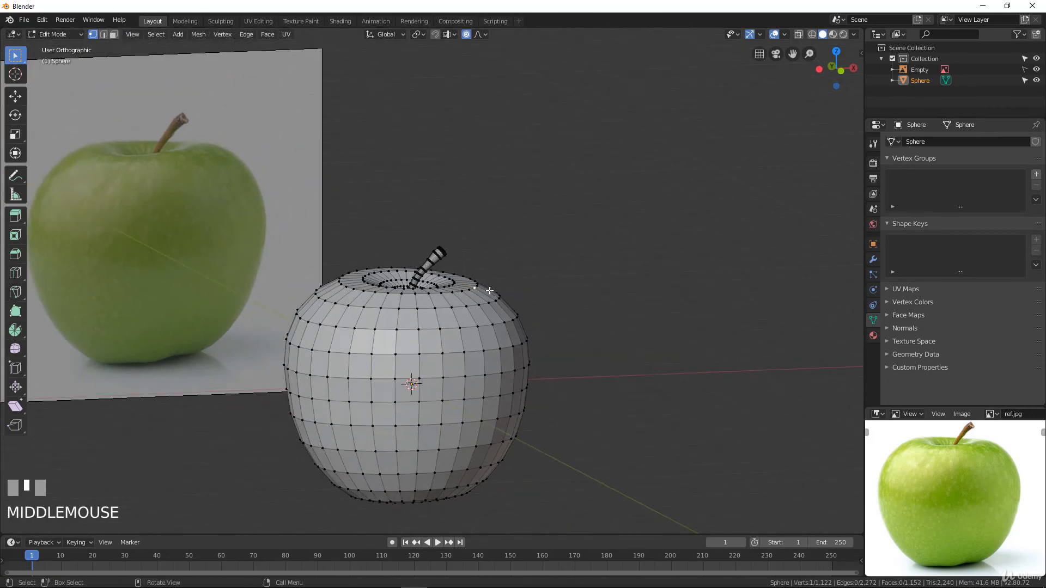
pyautogui.press('g')
pyautogui.scroll(-4, 493, 288)
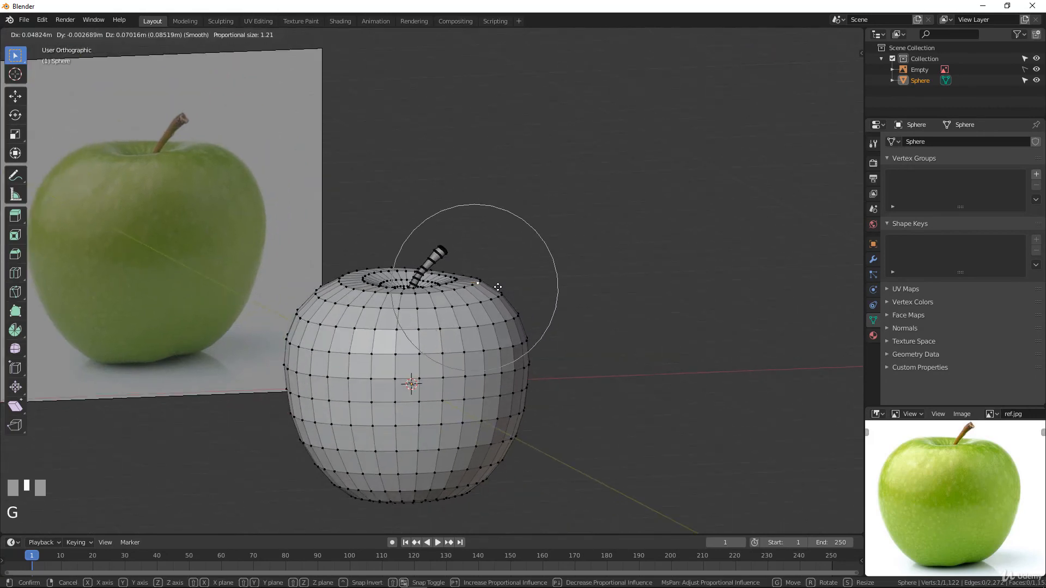
pyautogui.click(498, 287)
pyautogui.press('g')
pyautogui.click(476, 283)
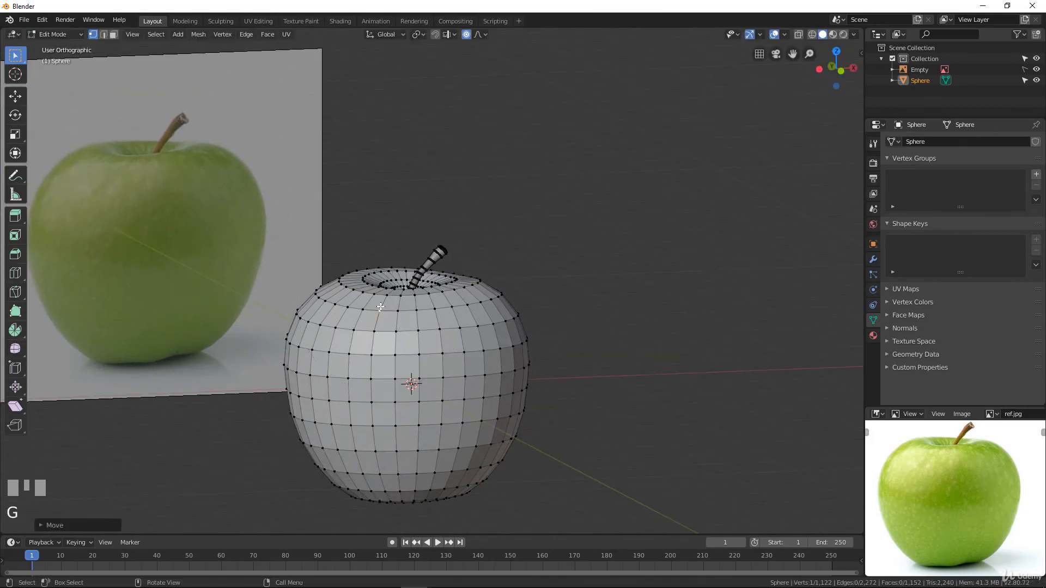
pyautogui.press('g')
pyautogui.click(477, 282)
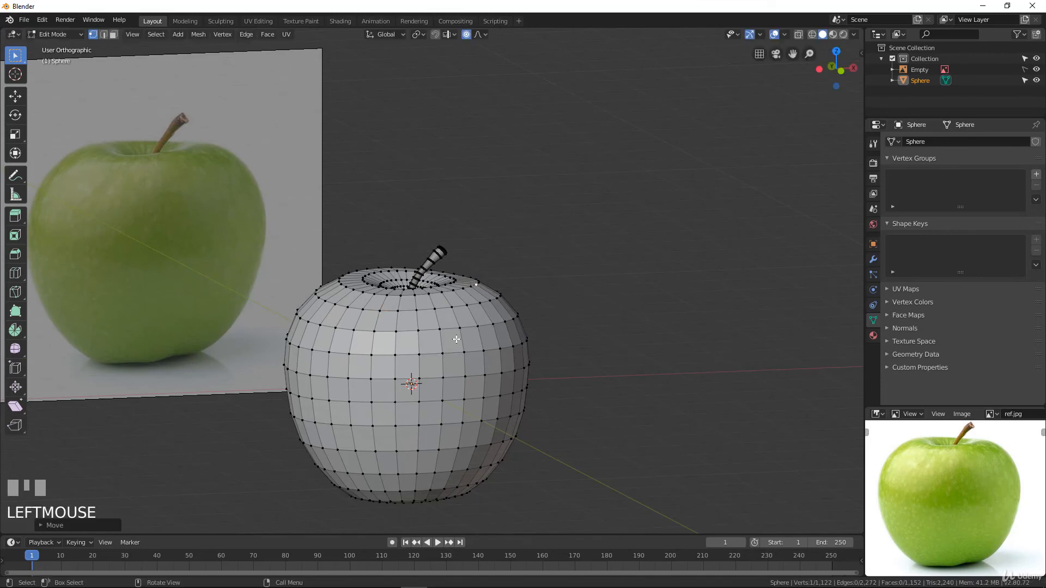
# - Raise a vertex on the rim around the apple's bottom dimple slightly along global Z with proportional size 0.56
pyautogui.scroll(2, 455, 410)
pyautogui.keyDown('shift'); pyautogui.moveTo(455, 410); pyautogui.dragTo(497, 296, button='middle'); pyautogui.keyUp('shift')
pyautogui.scroll(2, 508, 338)
pyautogui.moveTo(506, 338); pyautogui.dragTo(532, 316, button='middle')
pyautogui.click(512, 329)
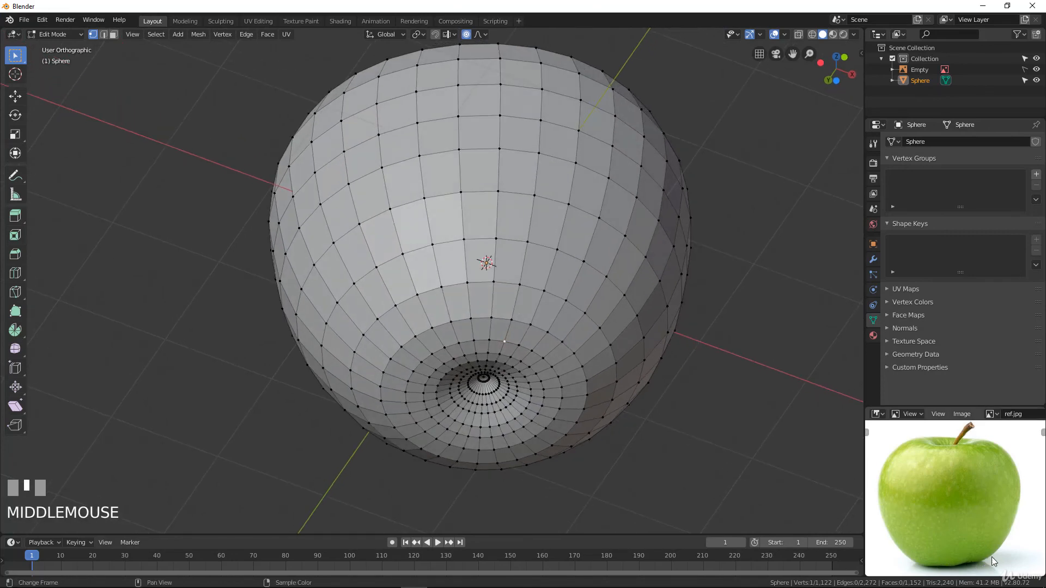
pyautogui.moveTo(569, 415); pyautogui.dragTo(512, 437, button='middle')
pyautogui.scroll(-3, 515, 407)
pyautogui.press('g')
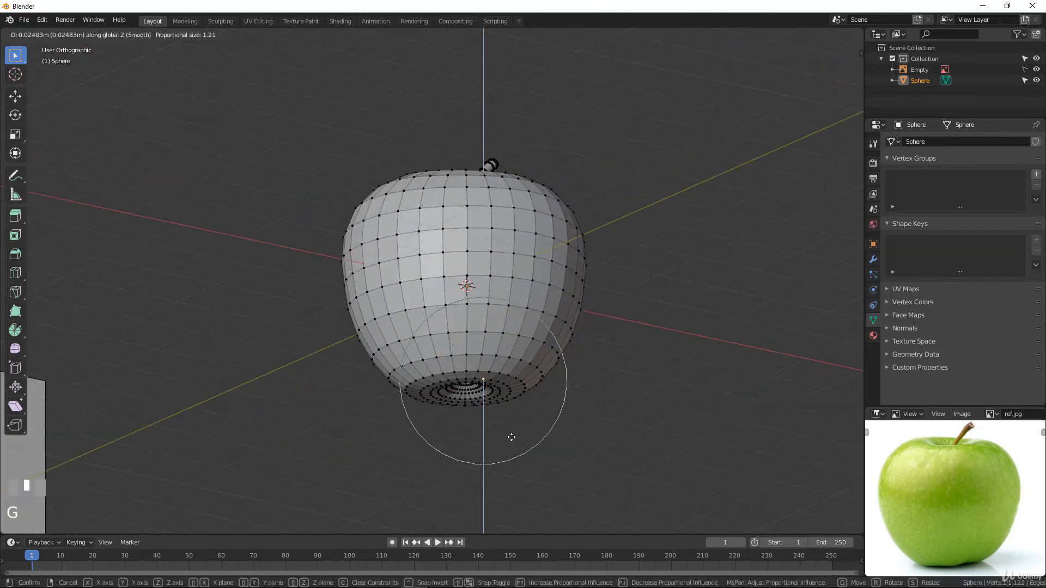
pyautogui.scroll(8, 512, 437)
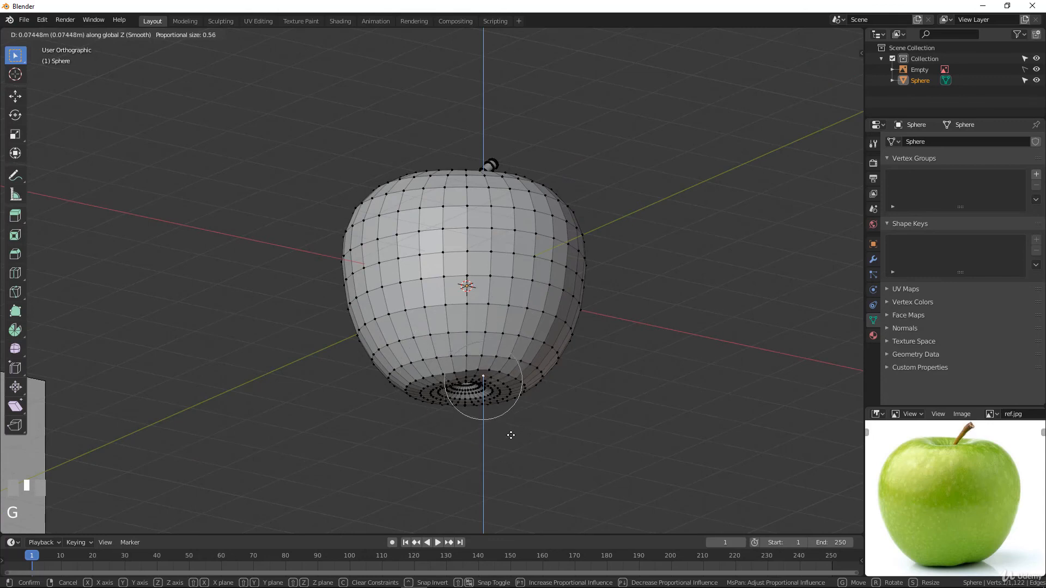
pyautogui.scroll(4, 511, 436)
pyautogui.click(511, 437)
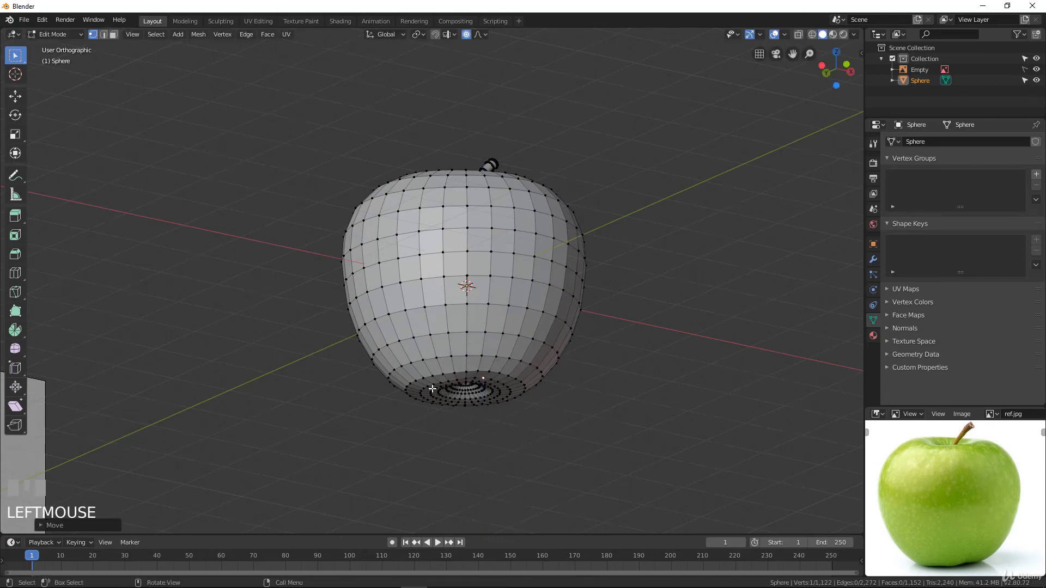
# - Lower two more vertices on the bottom rim along global Z, the first by about 0.05 m, with proportional size 0.56
pyautogui.press('g')
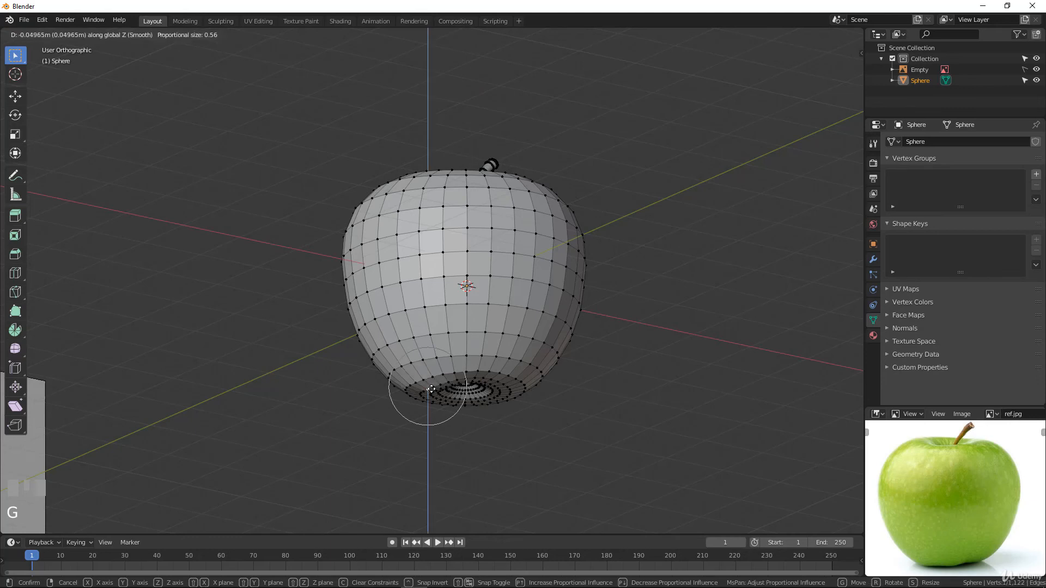
pyautogui.middleClick(404, 365)
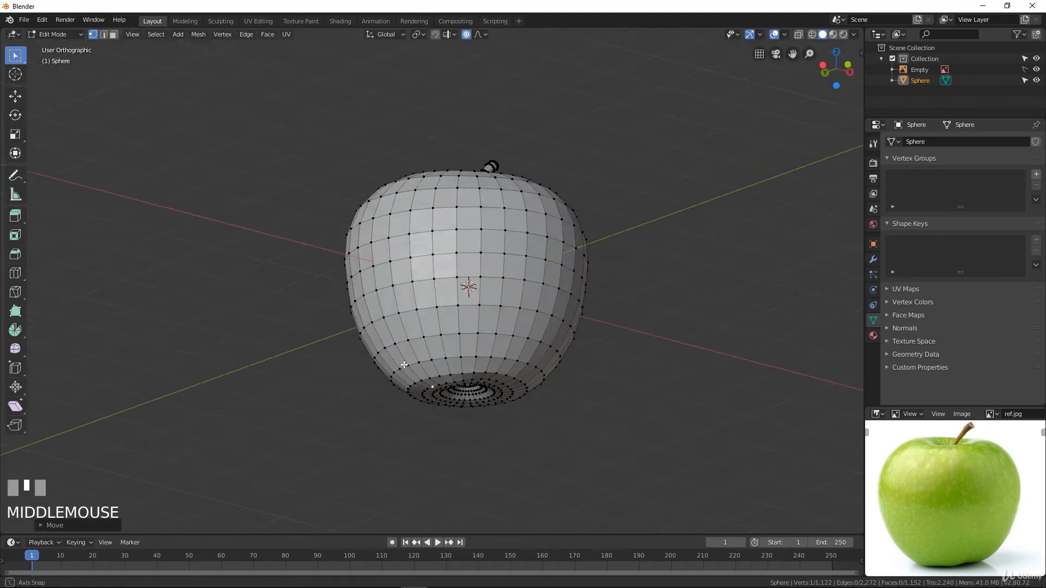
pyautogui.moveTo(404, 365); pyautogui.dragTo(447, 393, button='middle')
pyautogui.click(448, 394)
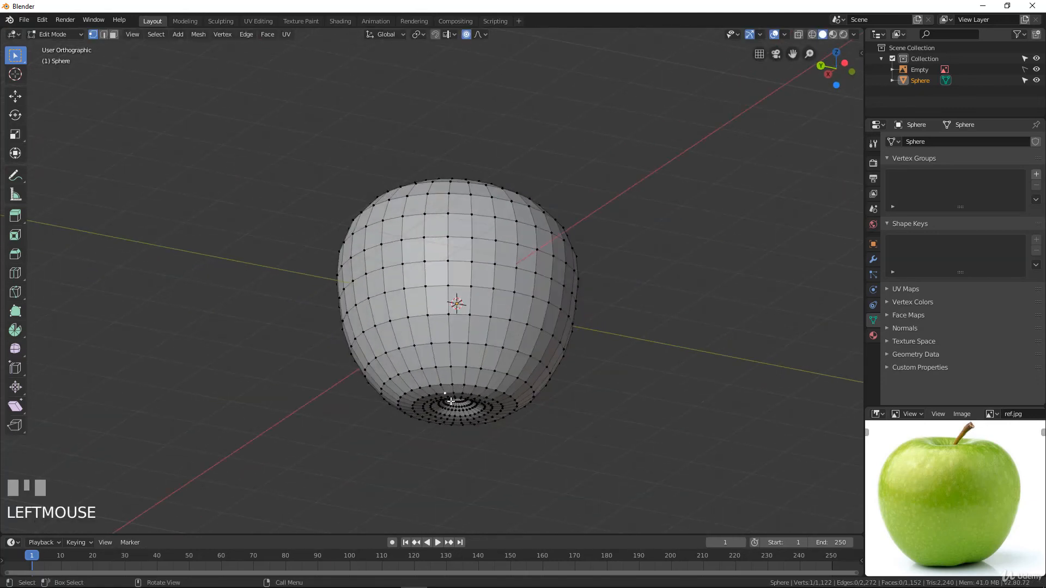
pyautogui.press('g')
pyautogui.press('z')
pyautogui.click(450, 404)
# - Lower another bottom-rim vertex on the apple's far side slightly along Z, and inspect the uneven base in Object Mode
pyautogui.moveTo(401, 401); pyautogui.dragTo(470, 398, button='middle')
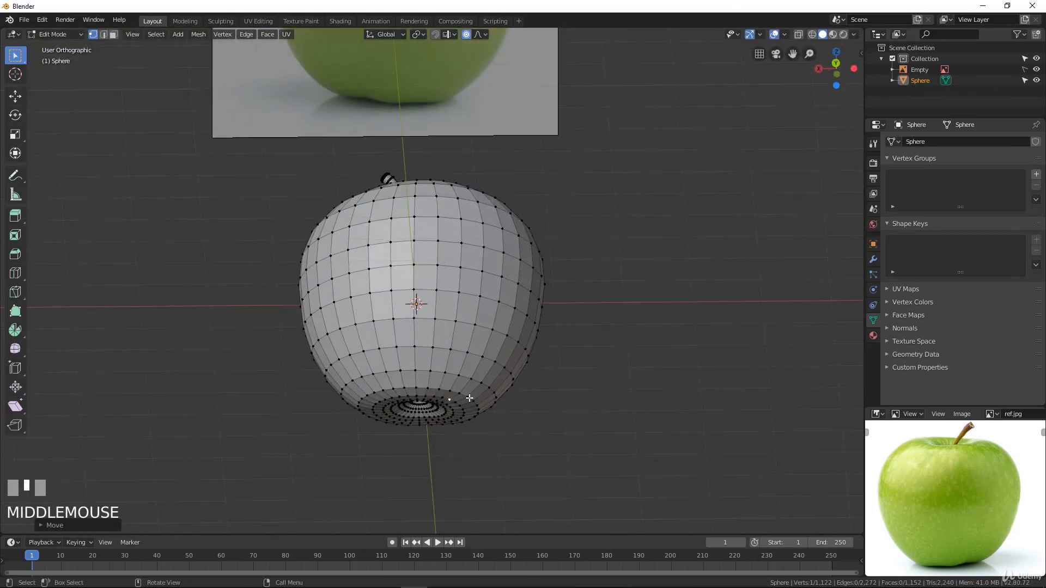
pyautogui.click(394, 400)
pyautogui.press('g')
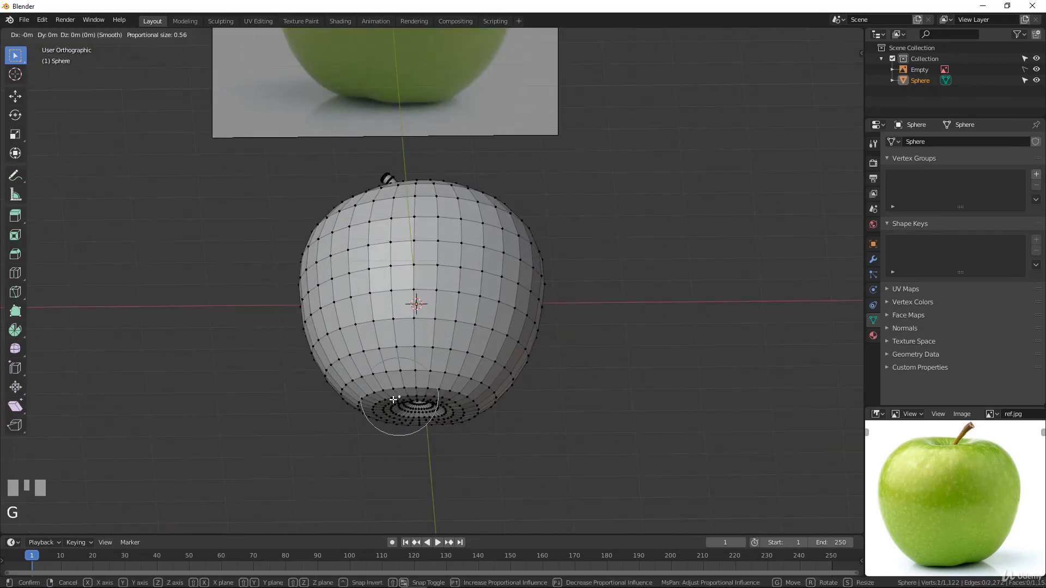
pyautogui.press('z')
pyautogui.click(396, 402)
pyautogui.moveTo(395, 402); pyautogui.dragTo(497, 396, button='middle')
pyautogui.press('Tab')
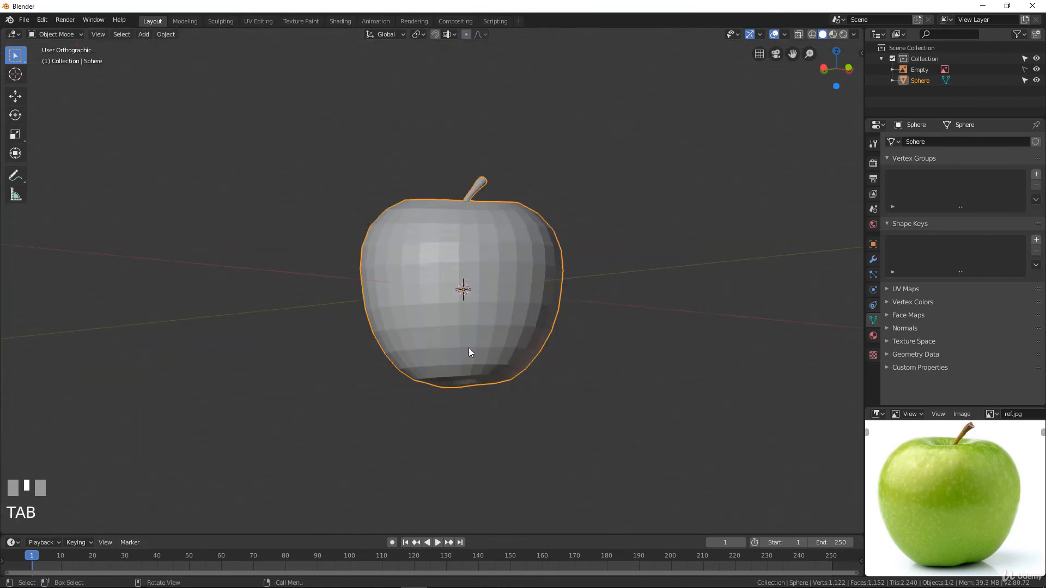
pyautogui.moveTo(470, 351)
pyautogui.mouseDown(button='middle')
pyautogui.moveTo(274, 351)
pyautogui.moveTo(86, 371)
pyautogui.moveTo(84, 396)
pyautogui.moveTo(250, 371)
pyautogui.moveTo(486, 361)
pyautogui.mouseUp(button='middle')
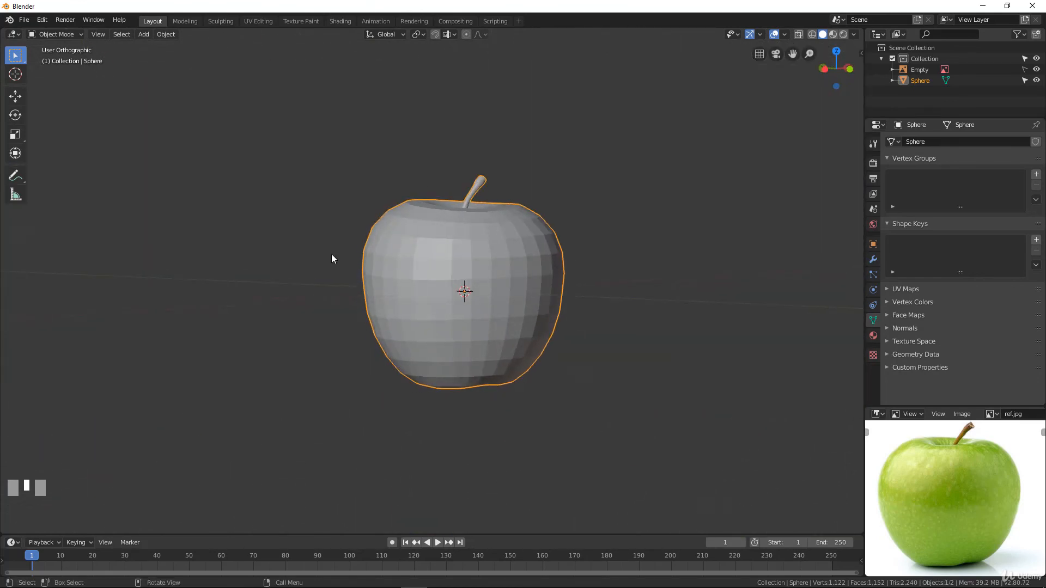
# - Show the sphere's modifier settings and rename the object Apple
pyautogui.click(874, 260)
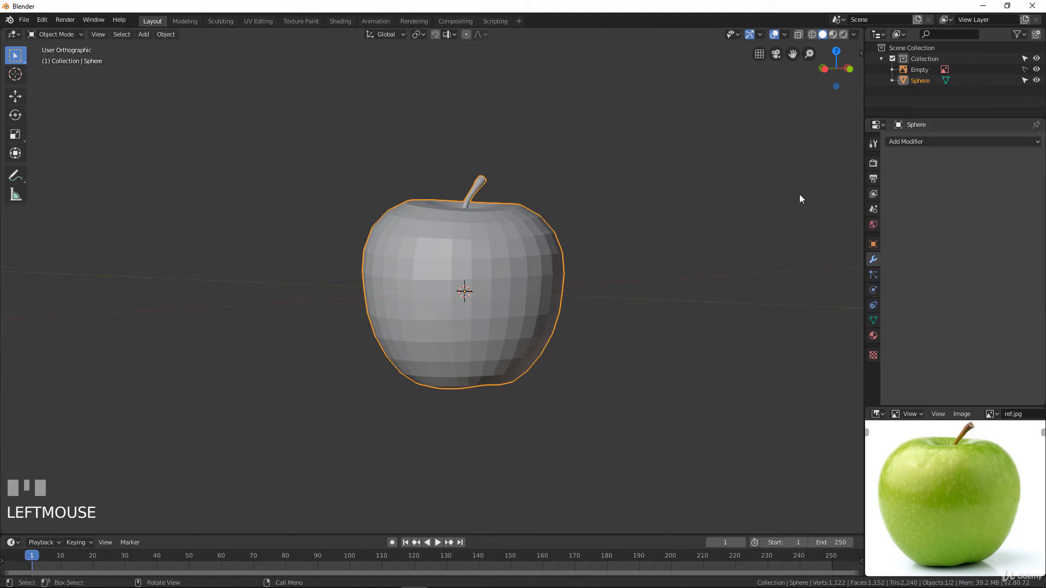
pyautogui.moveTo(800, 195); pyautogui.dragTo(472, 115, button='middle')
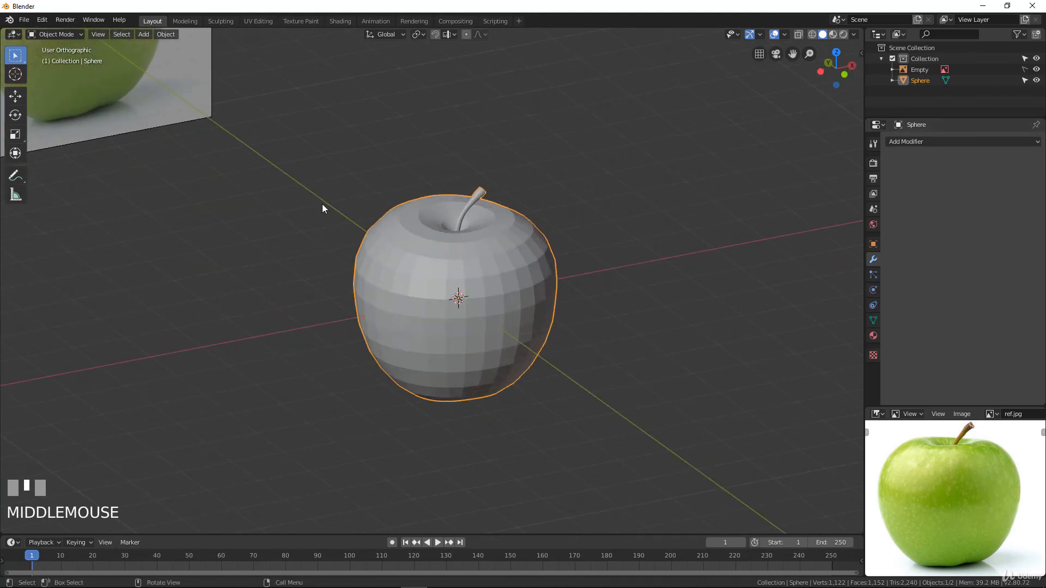
pyautogui.doubleClick(926, 83)
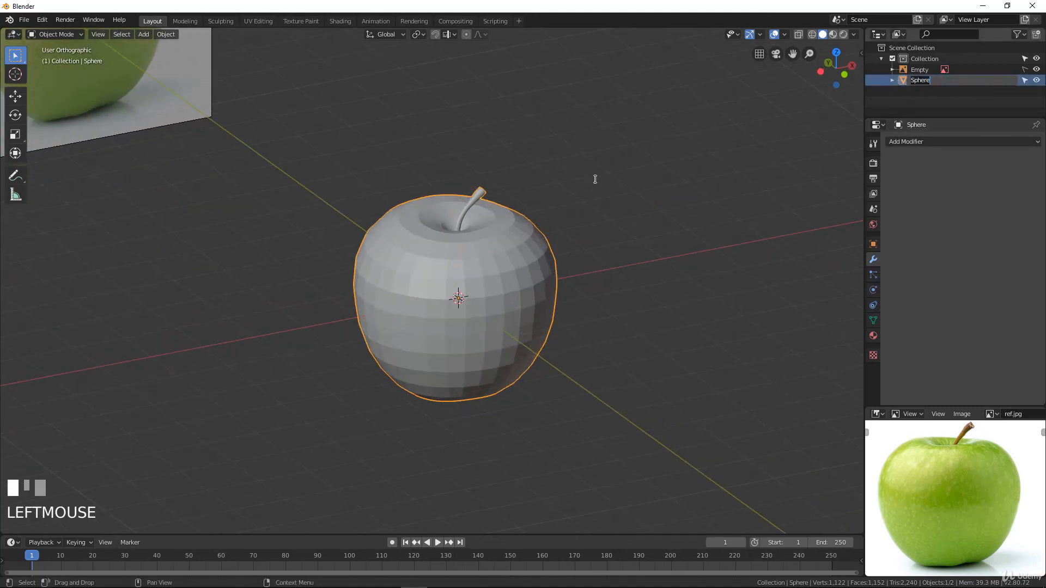
pyautogui.write('Apple')
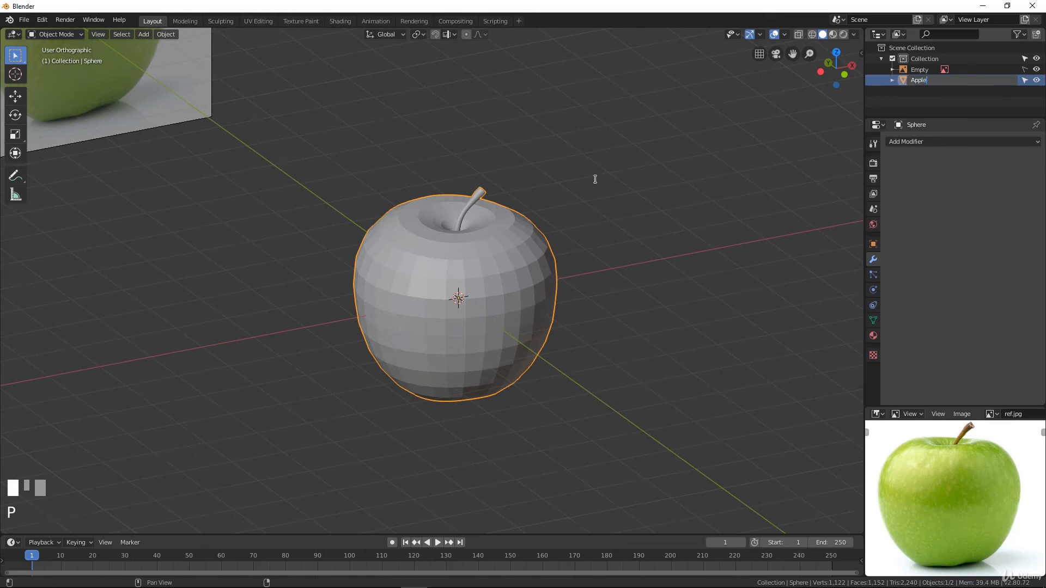
pyautogui.press('Return')
# - Merge all of the apple's vertices by distance, recalculate the mesh normals to face outside, and return to Object Mode
pyautogui.press('Tab')
pyautogui.scroll(2, 562, 282)
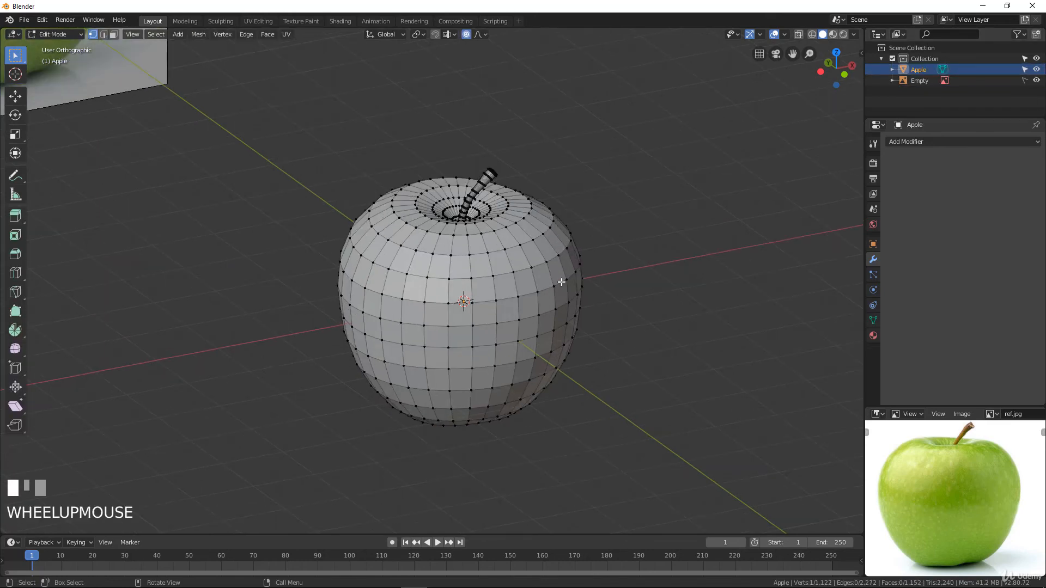
pyautogui.press('a')
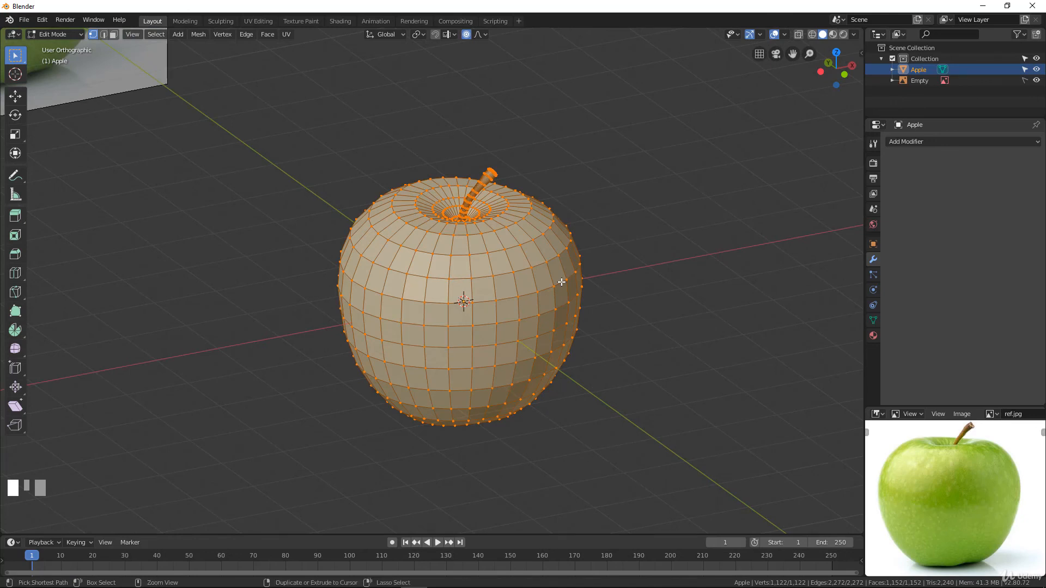
pyautogui.hotkey('ctrl', 'v')
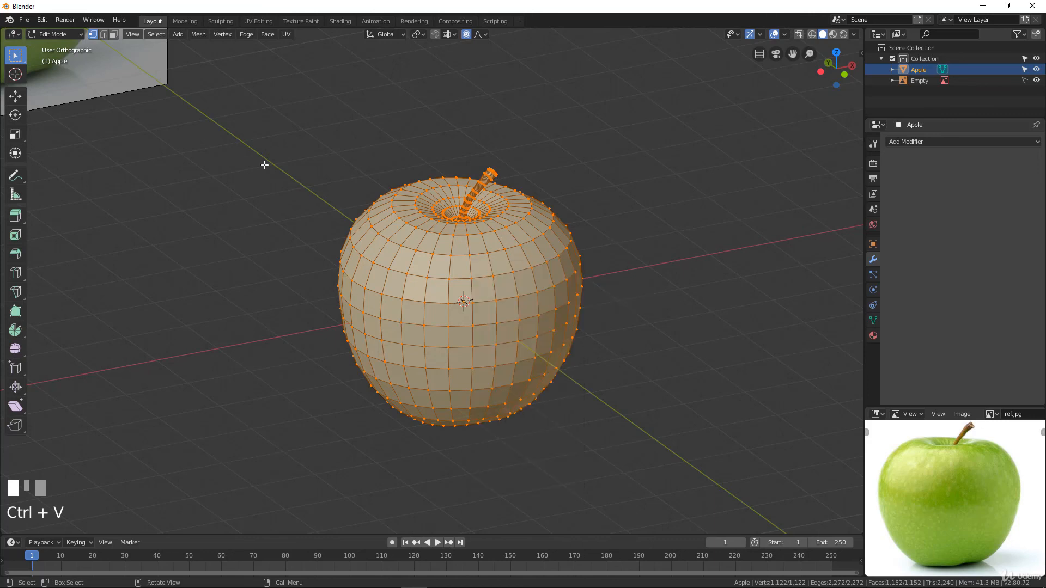
pyautogui.rightClick(439, 238)
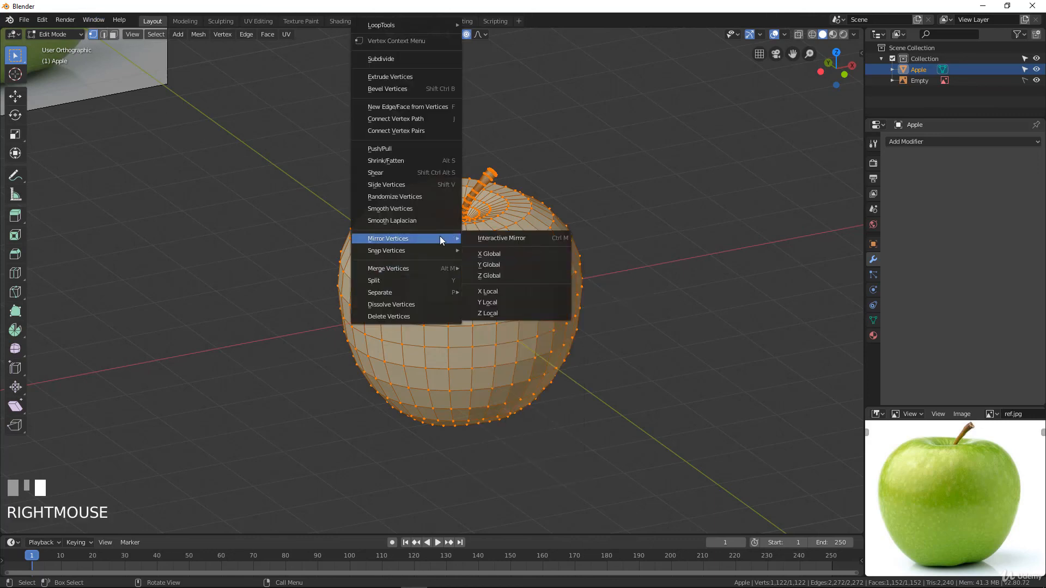
pyautogui.moveTo(453, 267)
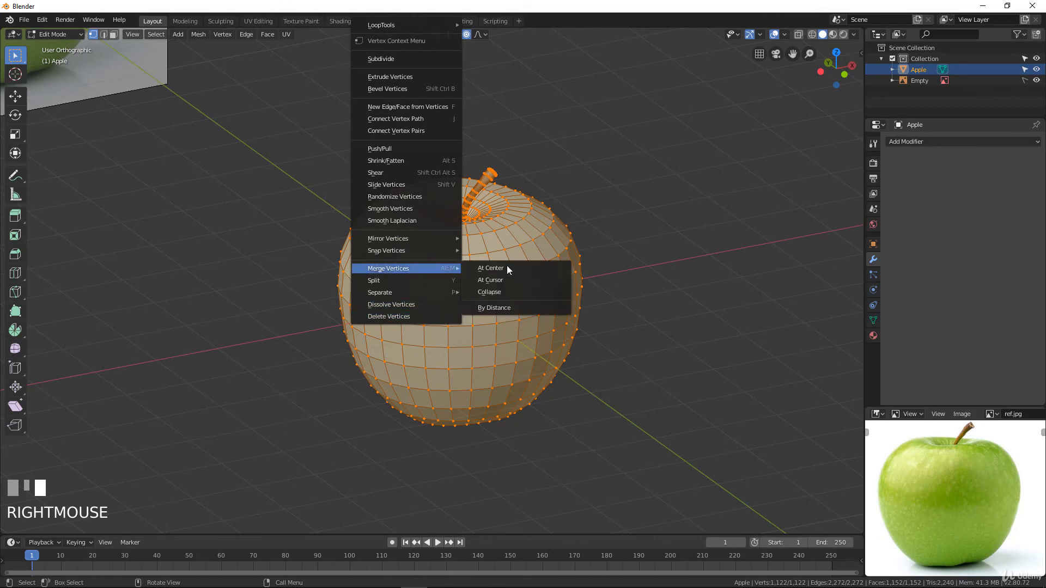
pyautogui.click(508, 307)
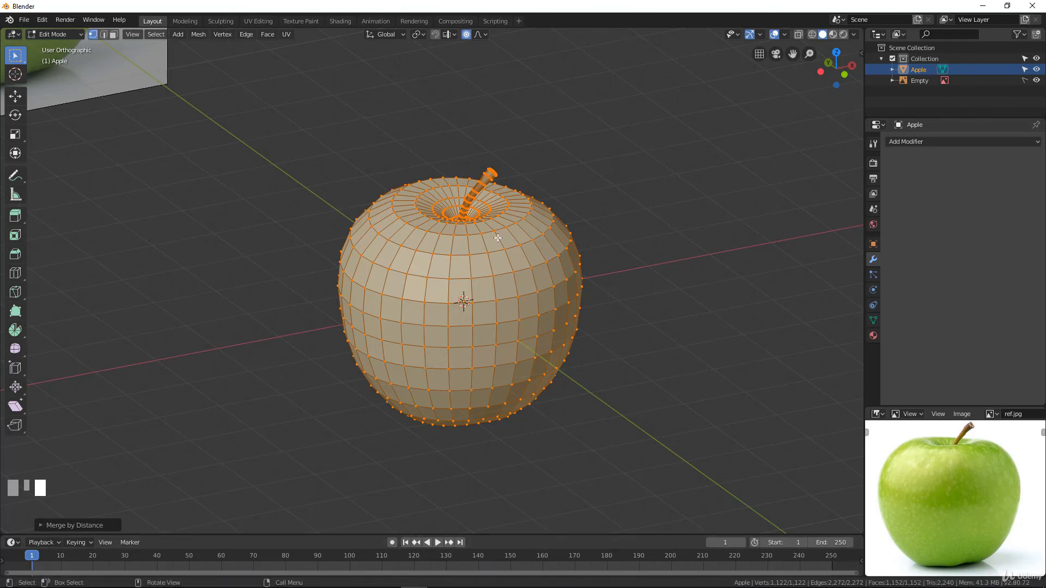
pyautogui.moveTo(498, 238); pyautogui.dragTo(455, 249, button='middle')
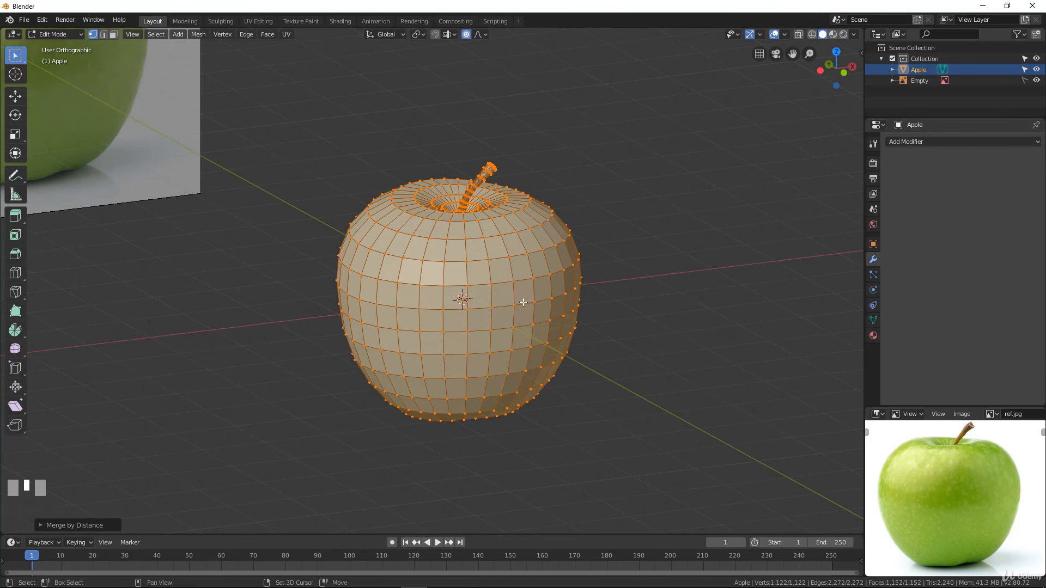
pyautogui.hotkey('shift', 'n')
pyautogui.press('Tab')
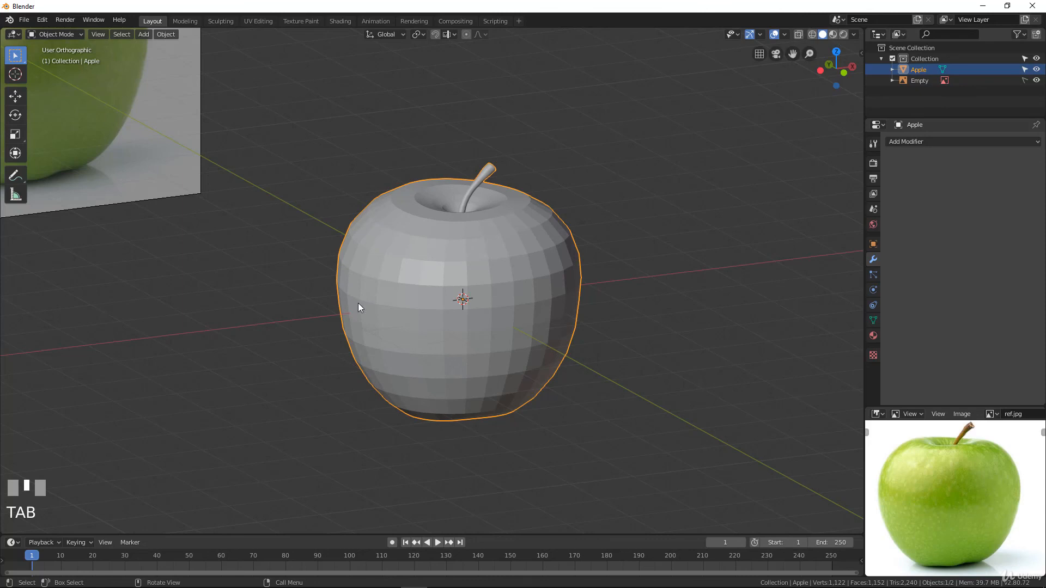
# - Add a Subdivision Surface modifier to the apple with viewport subdivisions set to 2, and shade the object smooth
pyautogui.click(949, 141)
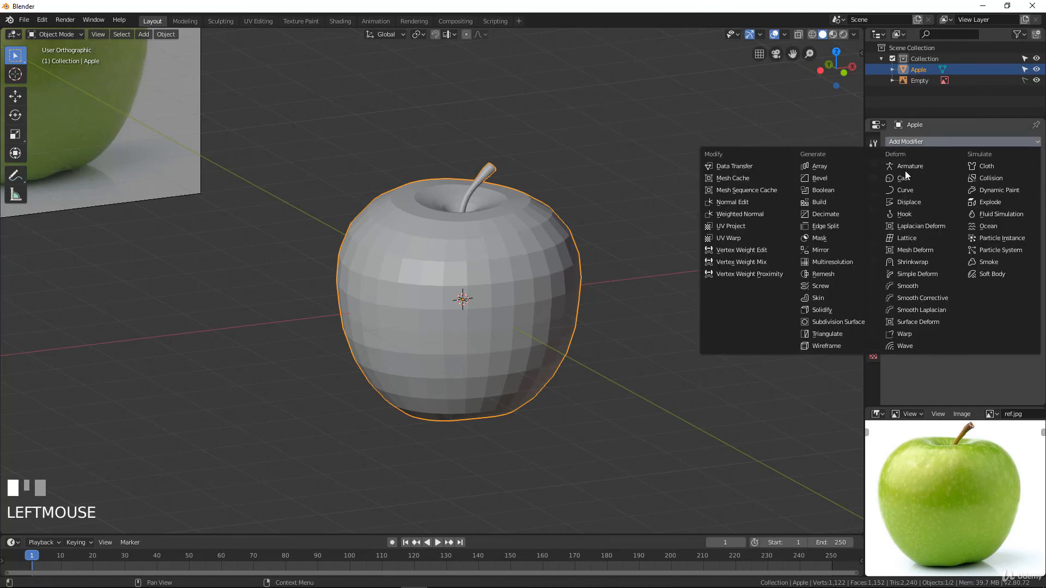
pyautogui.click(856, 322)
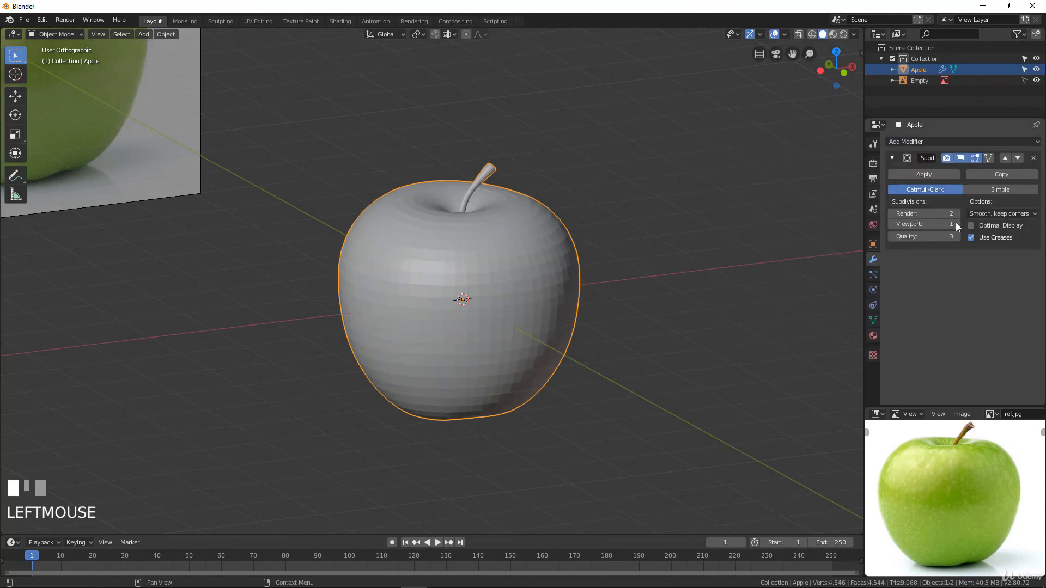
pyautogui.rightClick(515, 258)
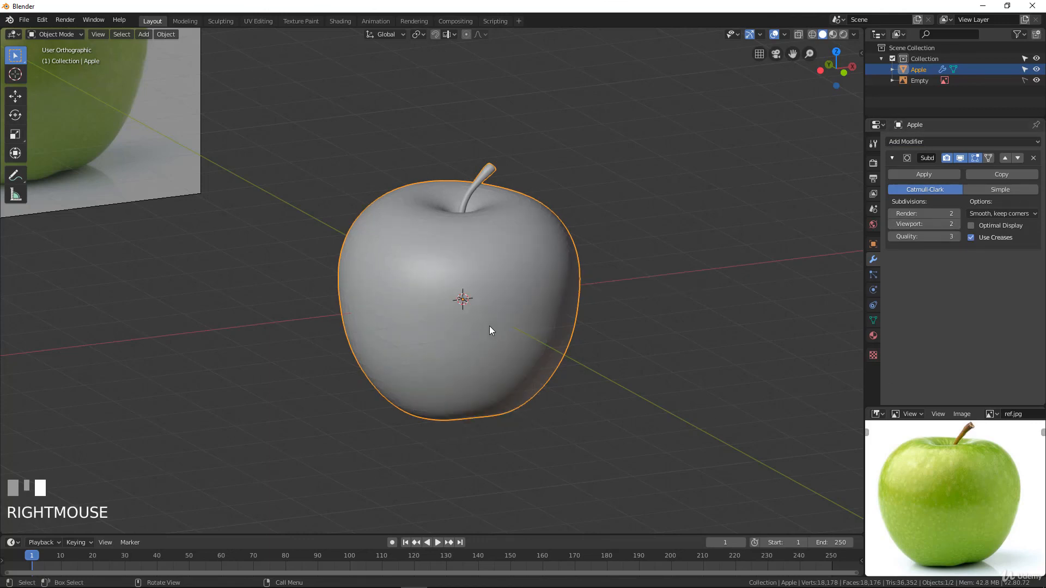
# - Thicken the lower and middle stem by applying Shrink/Fatten of about 0.01 to its six edge loops between base and flared end
pyautogui.moveTo(490, 329); pyautogui.dragTo(512, 302, button='middle')
pyautogui.scroll(2, 463, 298)
pyautogui.scroll(4, 512, 301)
pyautogui.press('Tab')
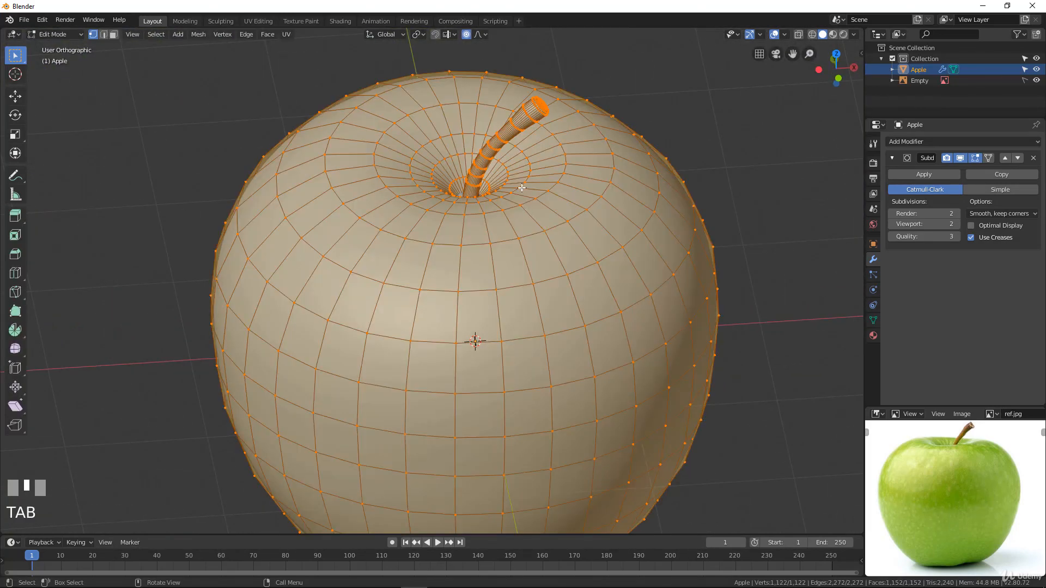
pyautogui.scroll(5, 522, 187)
pyautogui.moveTo(490, 348); pyautogui.dragTo(482, 362, button='middle')
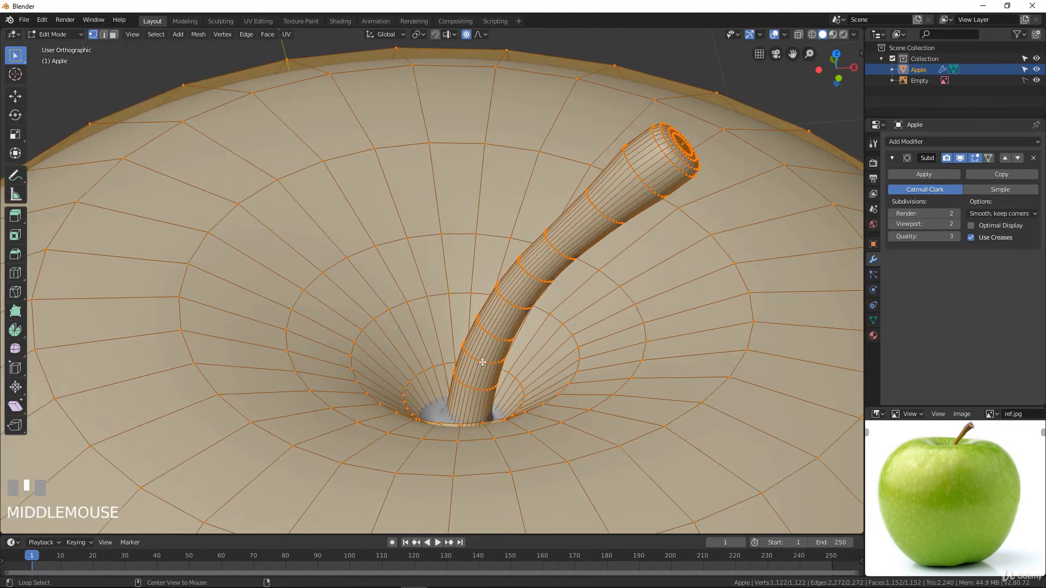
pyautogui.keyDown('alt'); pyautogui.click(482, 362); pyautogui.keyUp('alt')
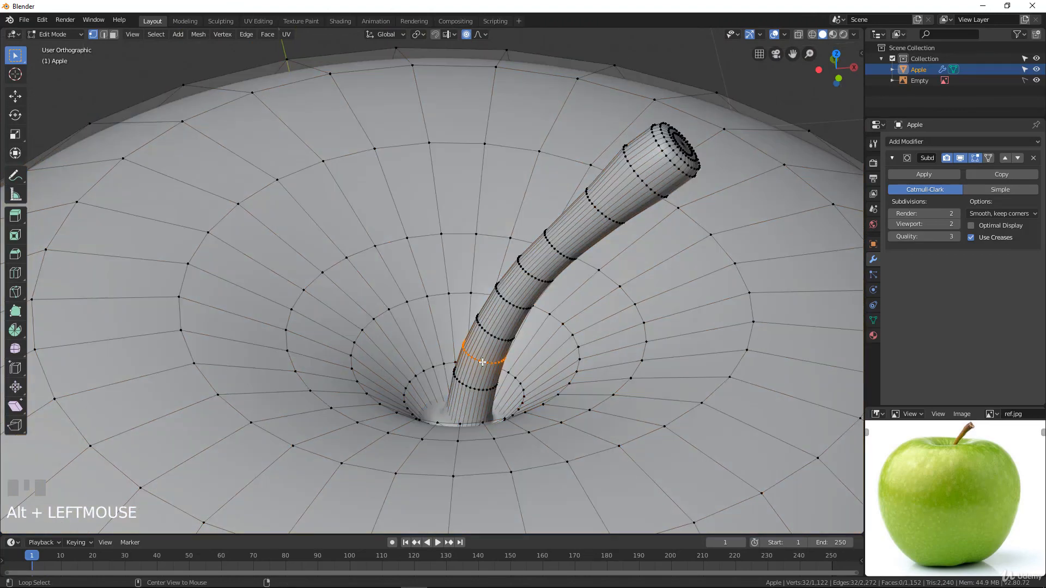
pyautogui.keyDown('alt'); pyautogui.keyDown('shift'); pyautogui.click(490, 333); pyautogui.keyUp('shift'); pyautogui.keyUp('alt')
pyautogui.keyDown('alt'); pyautogui.keyDown('shift'); pyautogui.click(511, 303); pyautogui.keyUp('shift'); pyautogui.keyUp('alt')
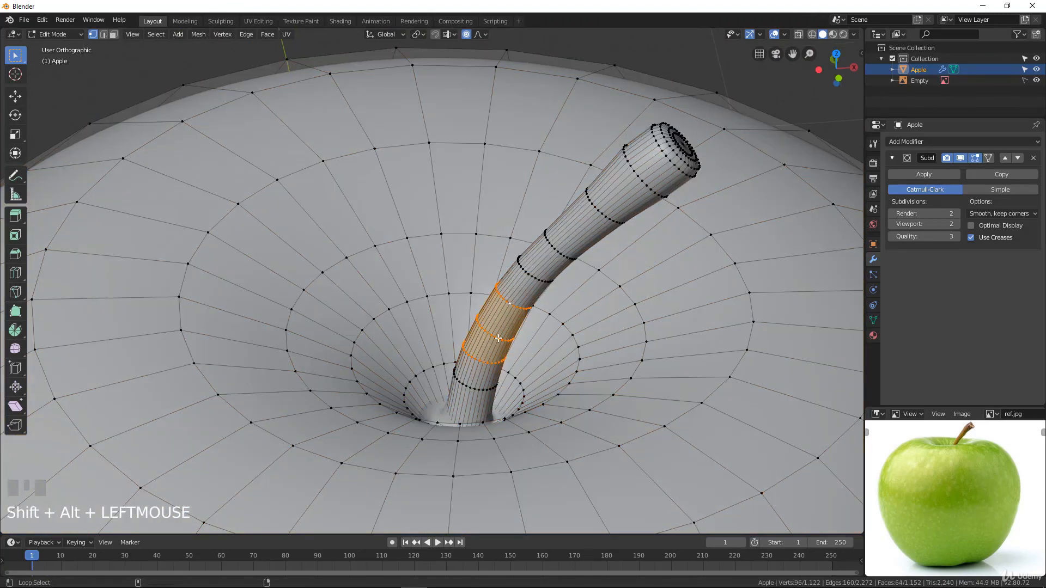
pyautogui.keyDown('alt'); pyautogui.keyDown('shift'); pyautogui.click(477, 389); pyautogui.keyUp('shift'); pyautogui.keyUp('alt')
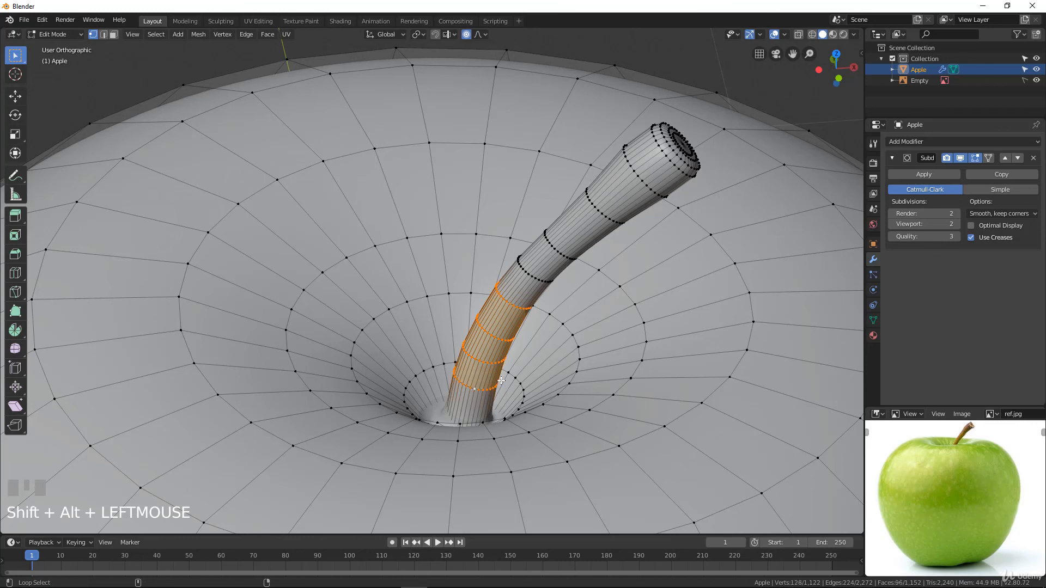
pyautogui.keyDown('alt'); pyautogui.keyDown('shift'); pyautogui.click(530, 275); pyautogui.keyUp('shift'); pyautogui.keyUp('alt')
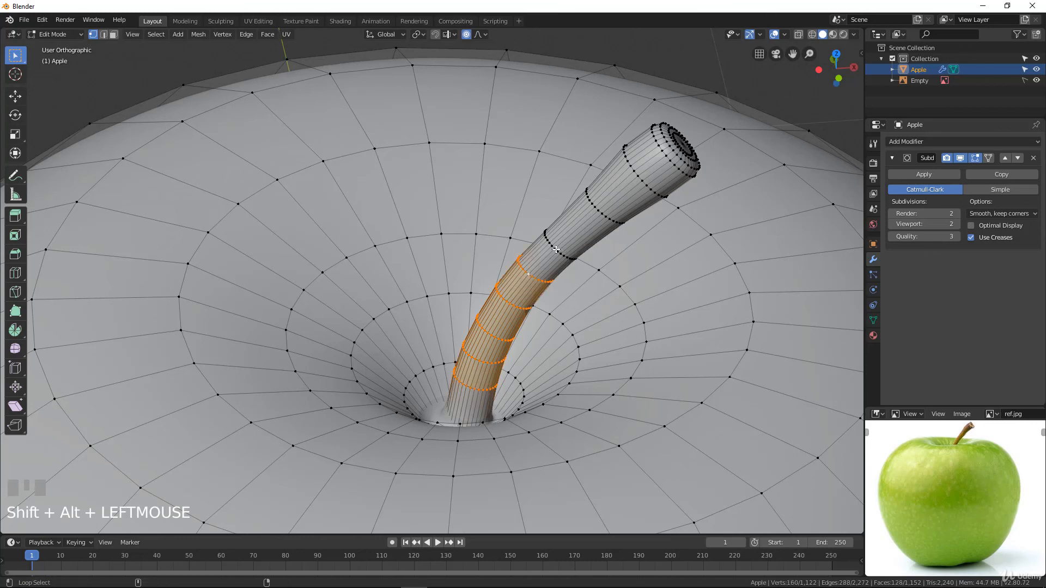
pyautogui.keyDown('alt'); pyautogui.keyDown('shift'); pyautogui.click(557, 251); pyautogui.keyUp('shift'); pyautogui.keyUp('alt')
pyautogui.hotkey('alt', 's')
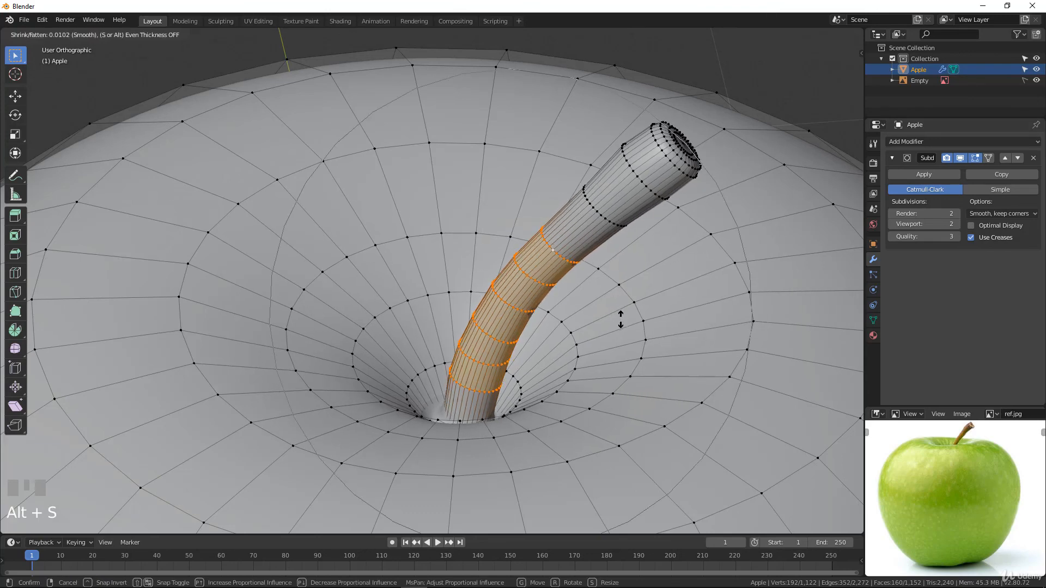
pyautogui.click(621, 320)
# - Examine the smoothed apple and its thickened stem in Object Mode from several angles and distances
pyautogui.scroll(-5, 560, 303)
pyautogui.press('Tab')
pyautogui.scroll(-3, 518, 306)
pyautogui.moveTo(518, 306); pyautogui.dragTo(534, 264, button='middle')
pyautogui.moveTo(474, 373); pyautogui.dragTo(483, 454, button='middle')
pyautogui.scroll(2, 516, 355)
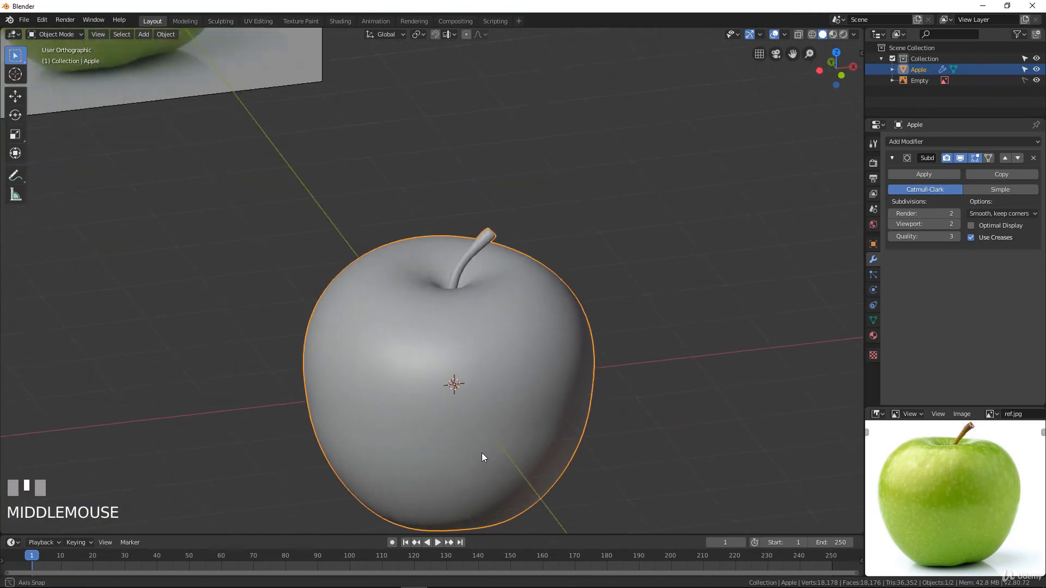
pyautogui.scroll(-4, 461, 423)
pyautogui.moveTo(418, 316); pyautogui.dragTo(435, 316, button='middle')
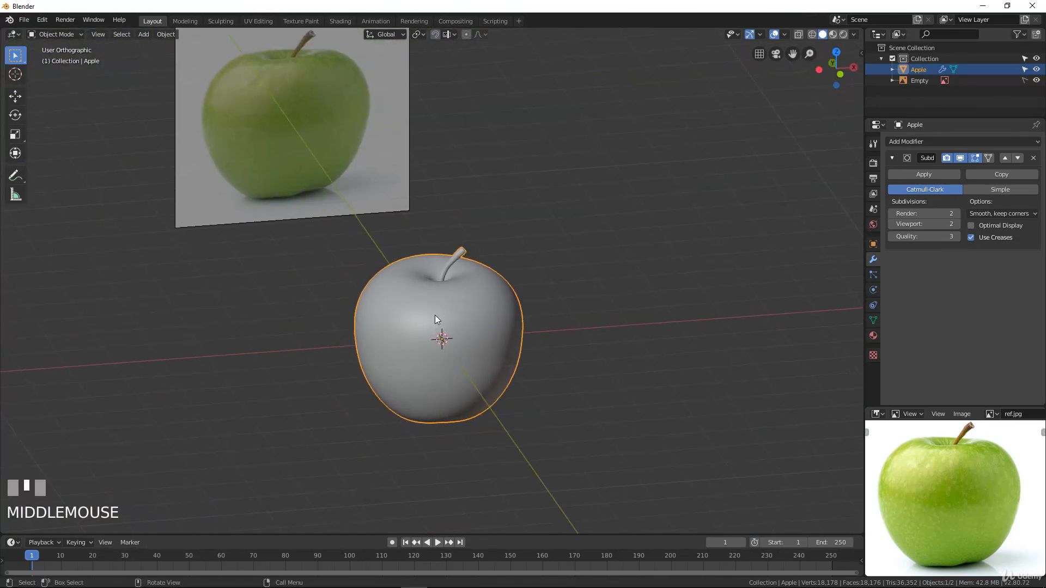